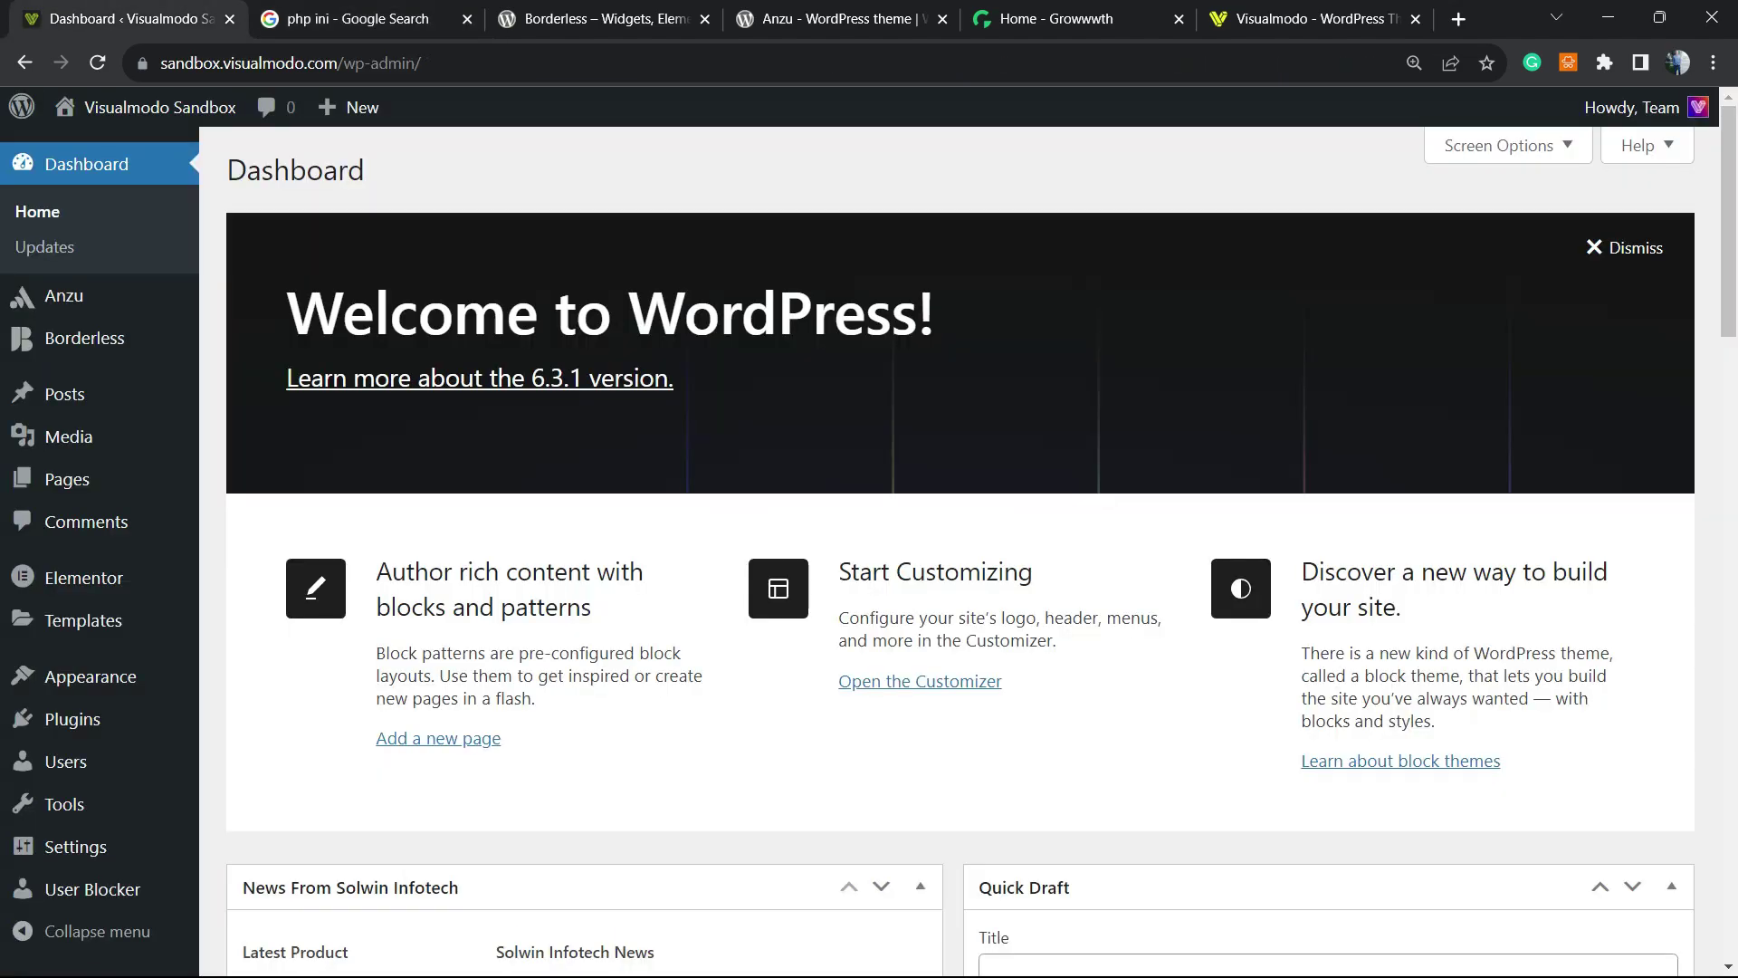
Step: Look over the Google Images thumbnails for 'php ini', scrolling down through the results
left_click(136, 19)
left_click(389, 19)
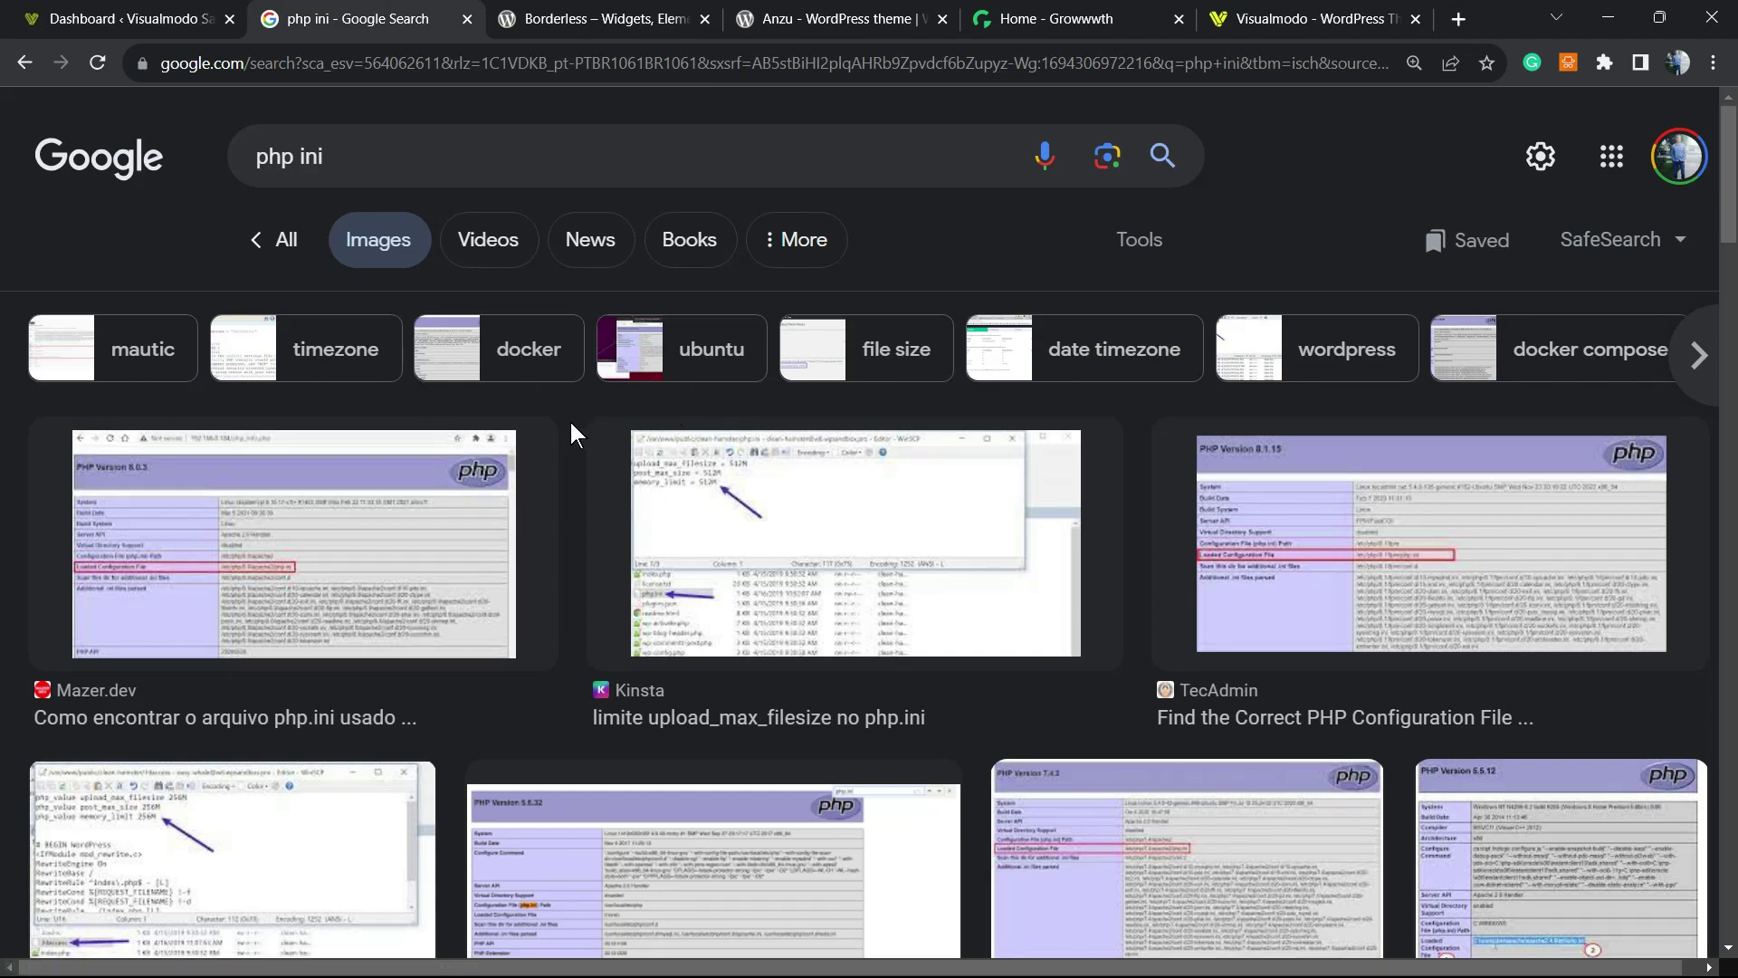
scroll(570, 436, "down", 3)
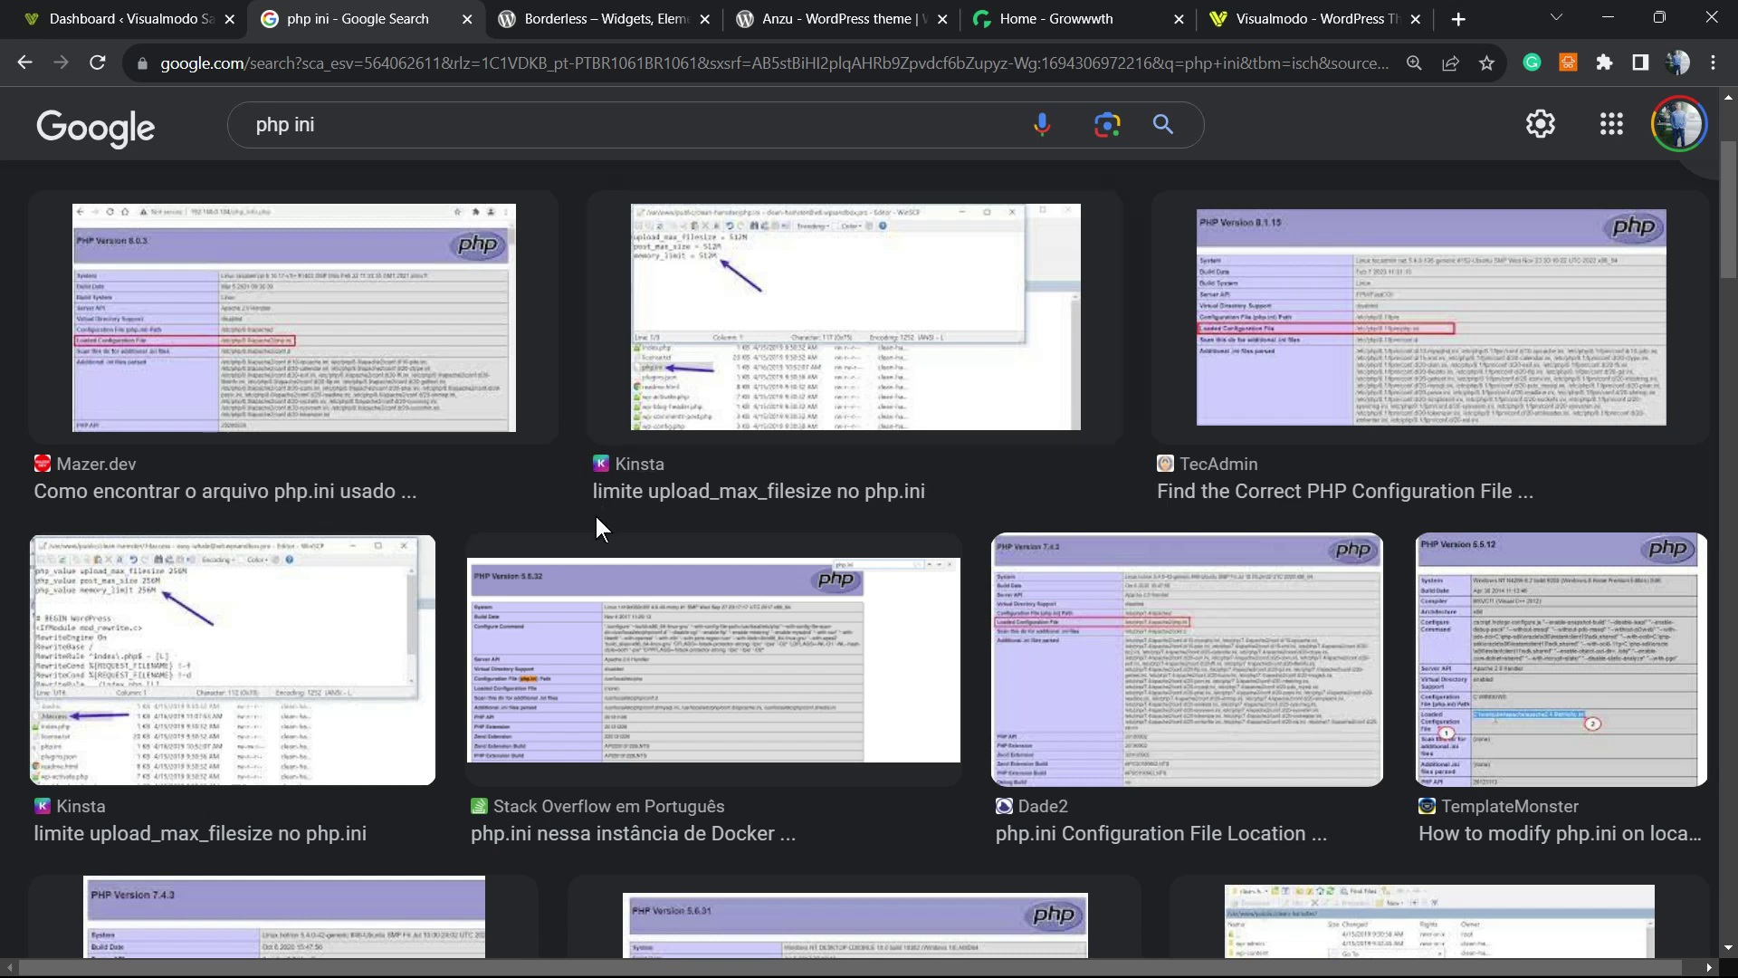
Step: Check the 8 MB maximum upload size on Upload New Media, then return to the Dashboard
key("ctrl+shift+Tab")
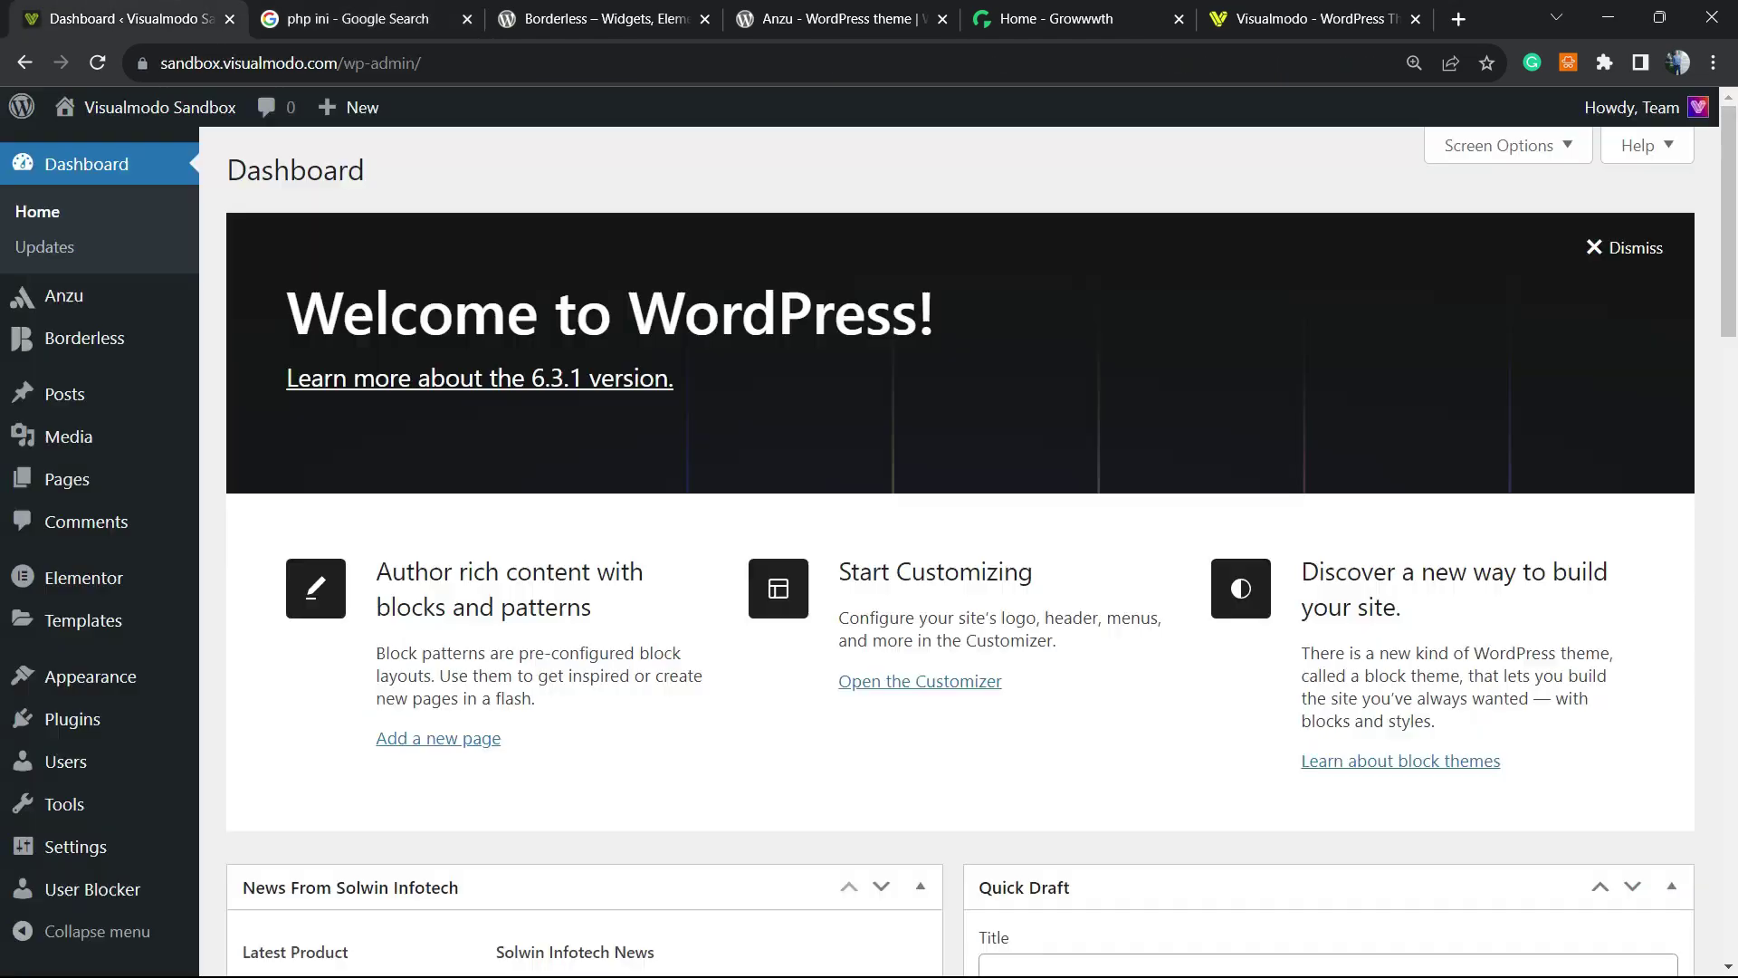
mouse_move(134, 450)
left_click(288, 478)
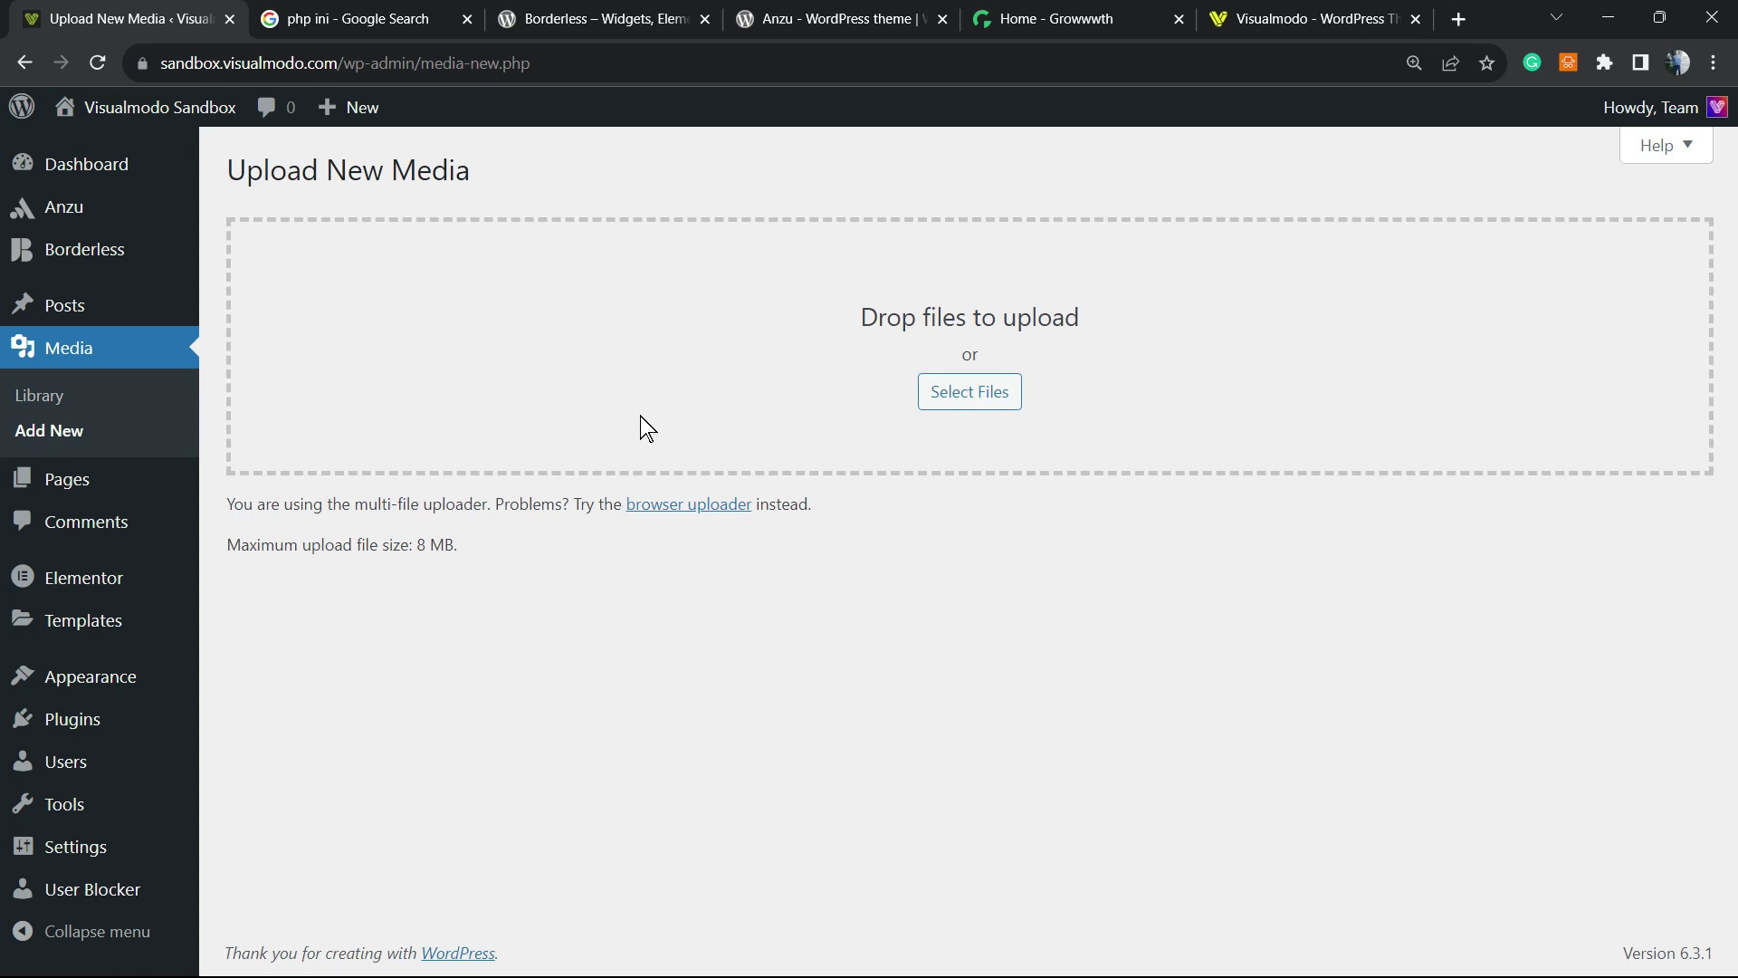
mouse_move(125, 593)
left_click(120, 167)
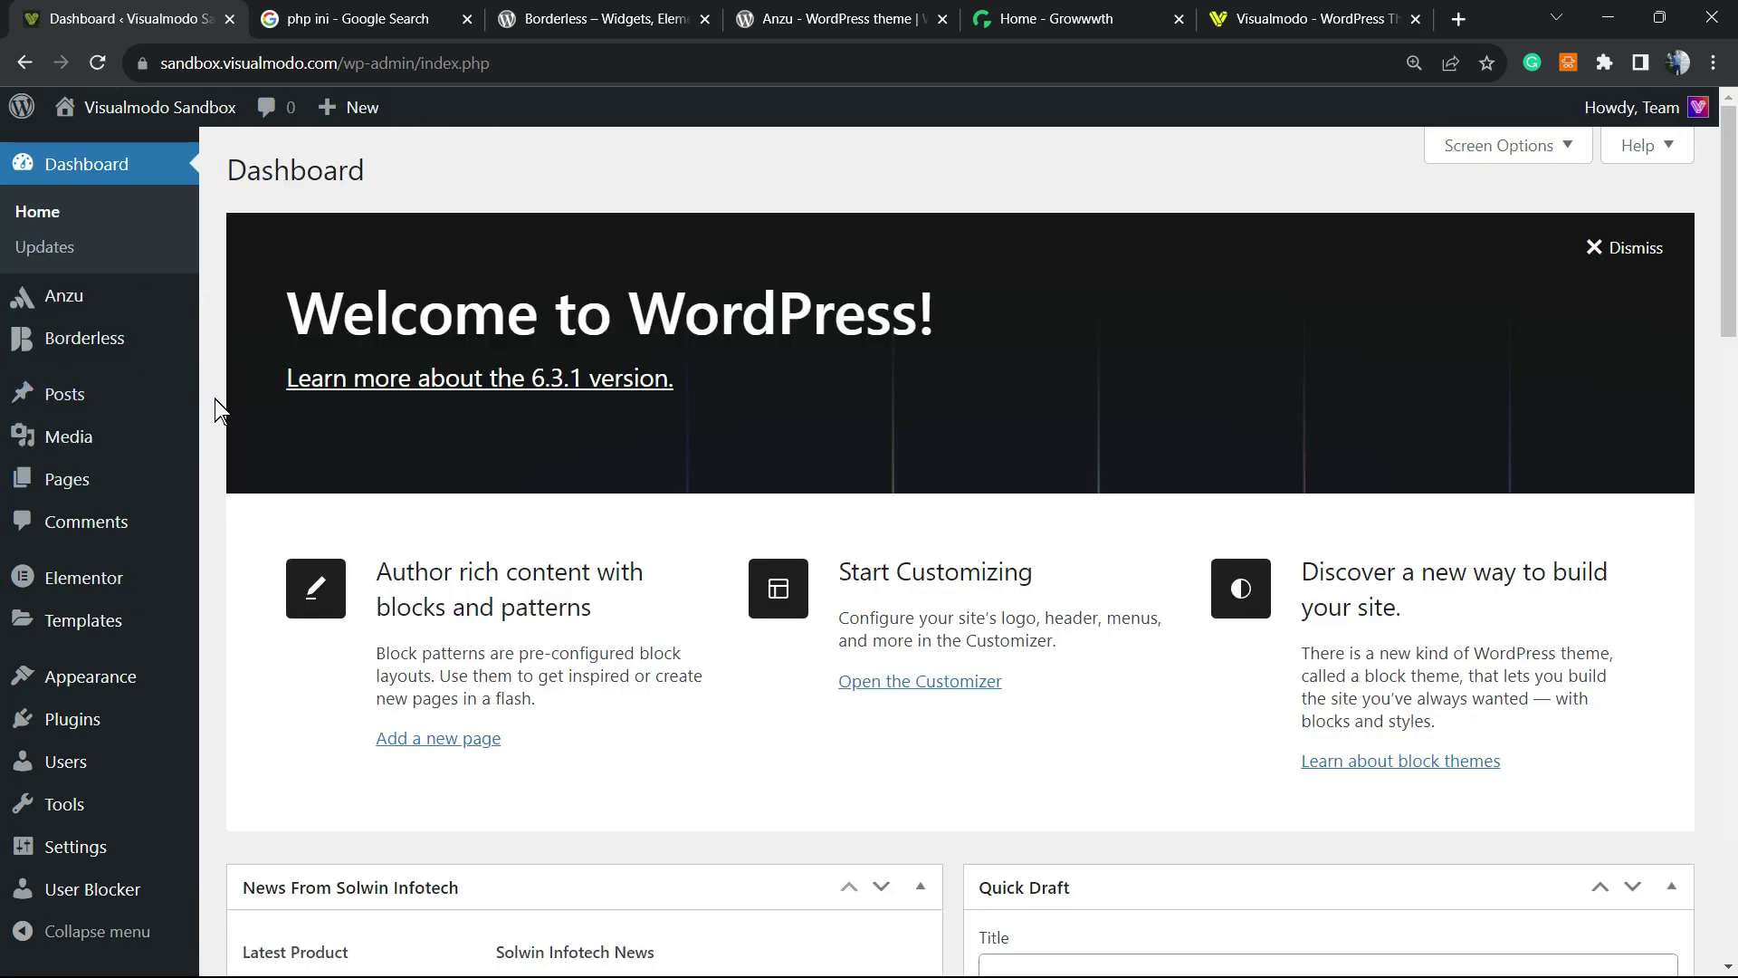
Step: Search the plugin directory for 'File manager', then install and activate WP File Manager
scroll(215, 399, "down", 5)
mouse_move(113, 724)
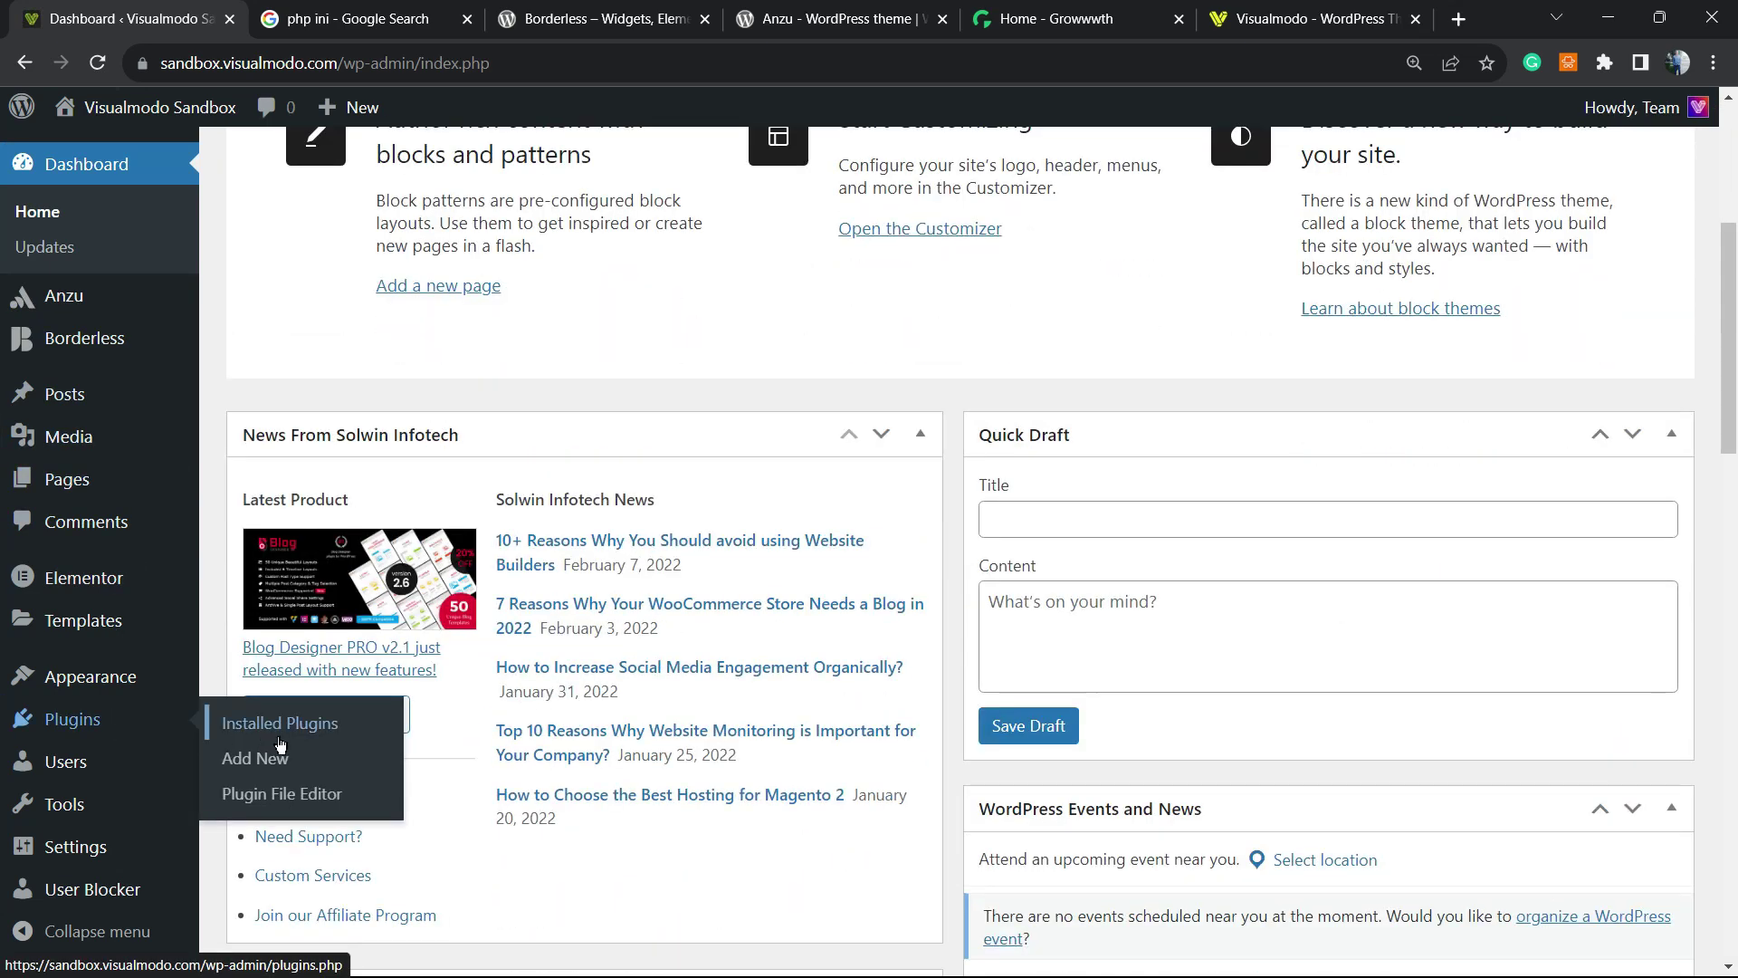
left_click(256, 758)
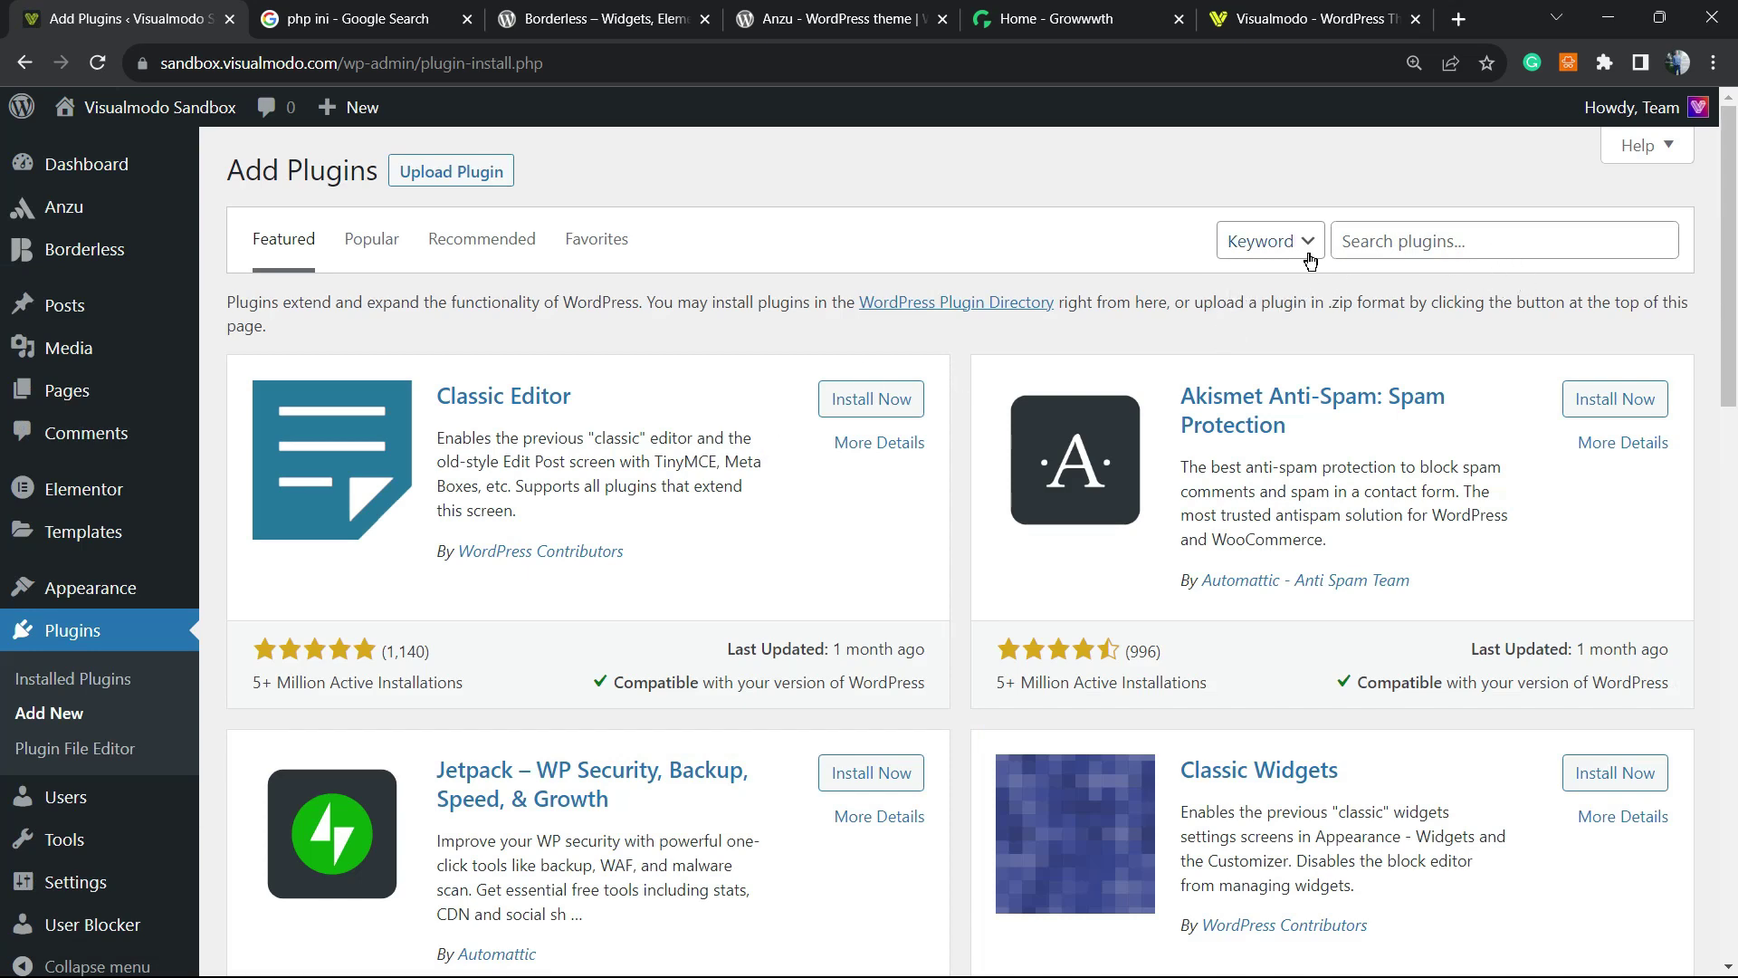
left_click(1406, 241)
type("File manager")
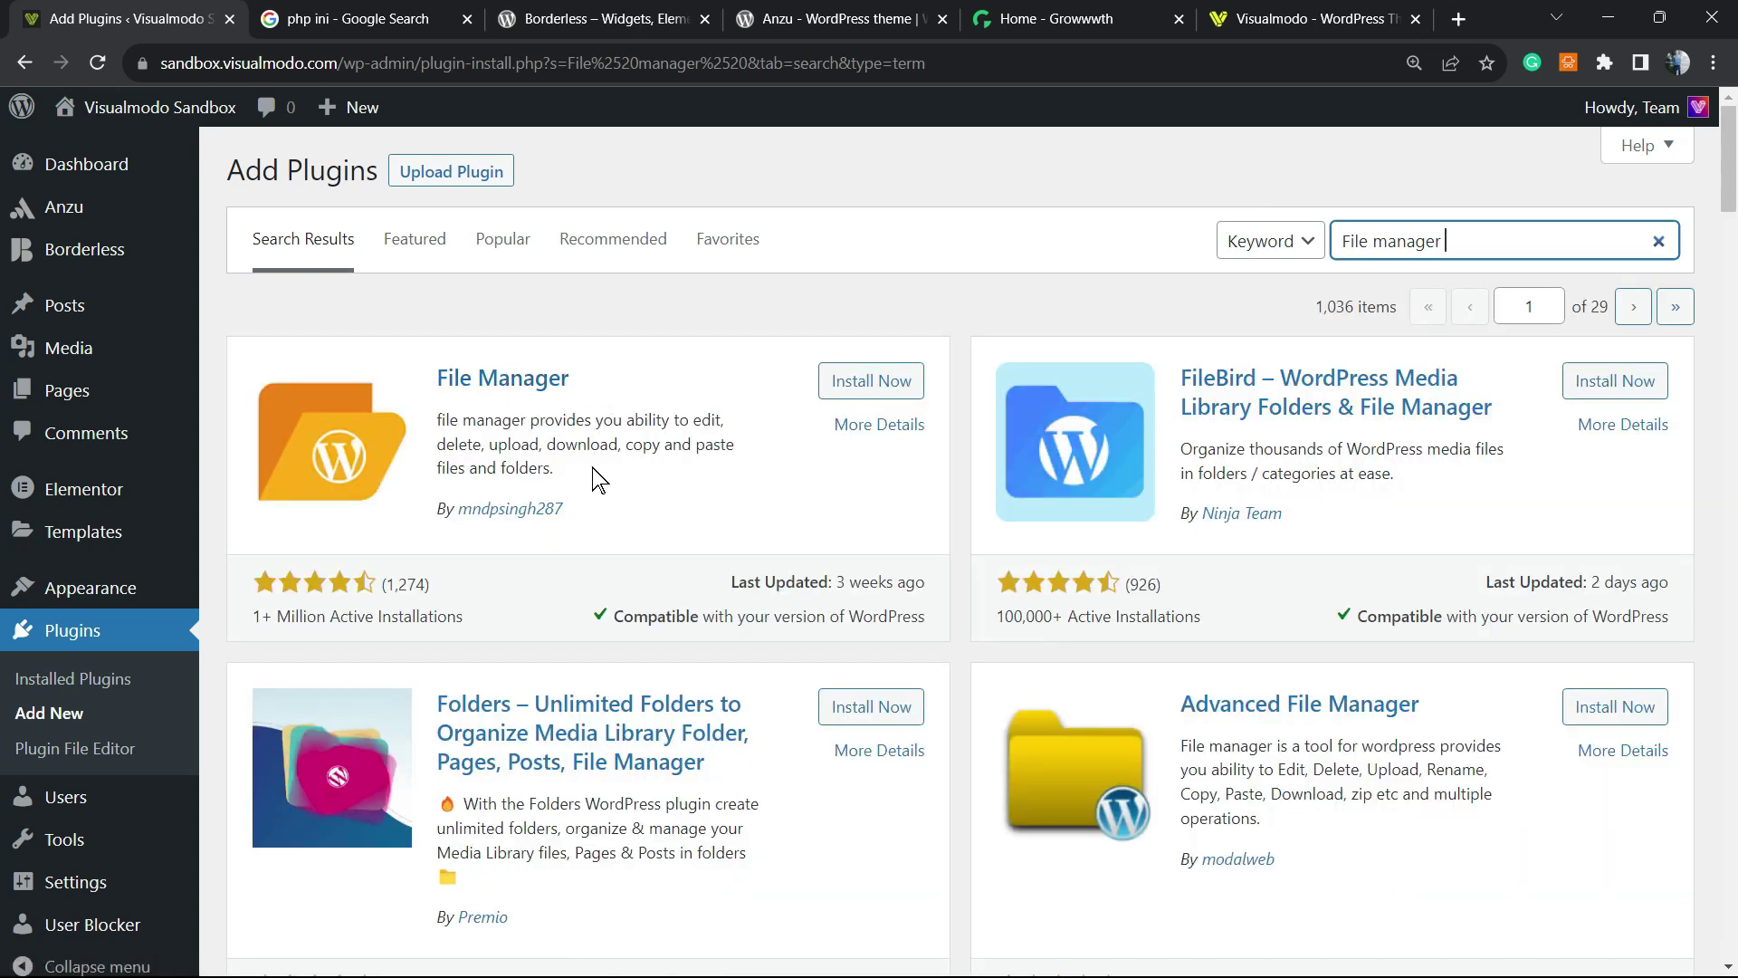
left_click(881, 369)
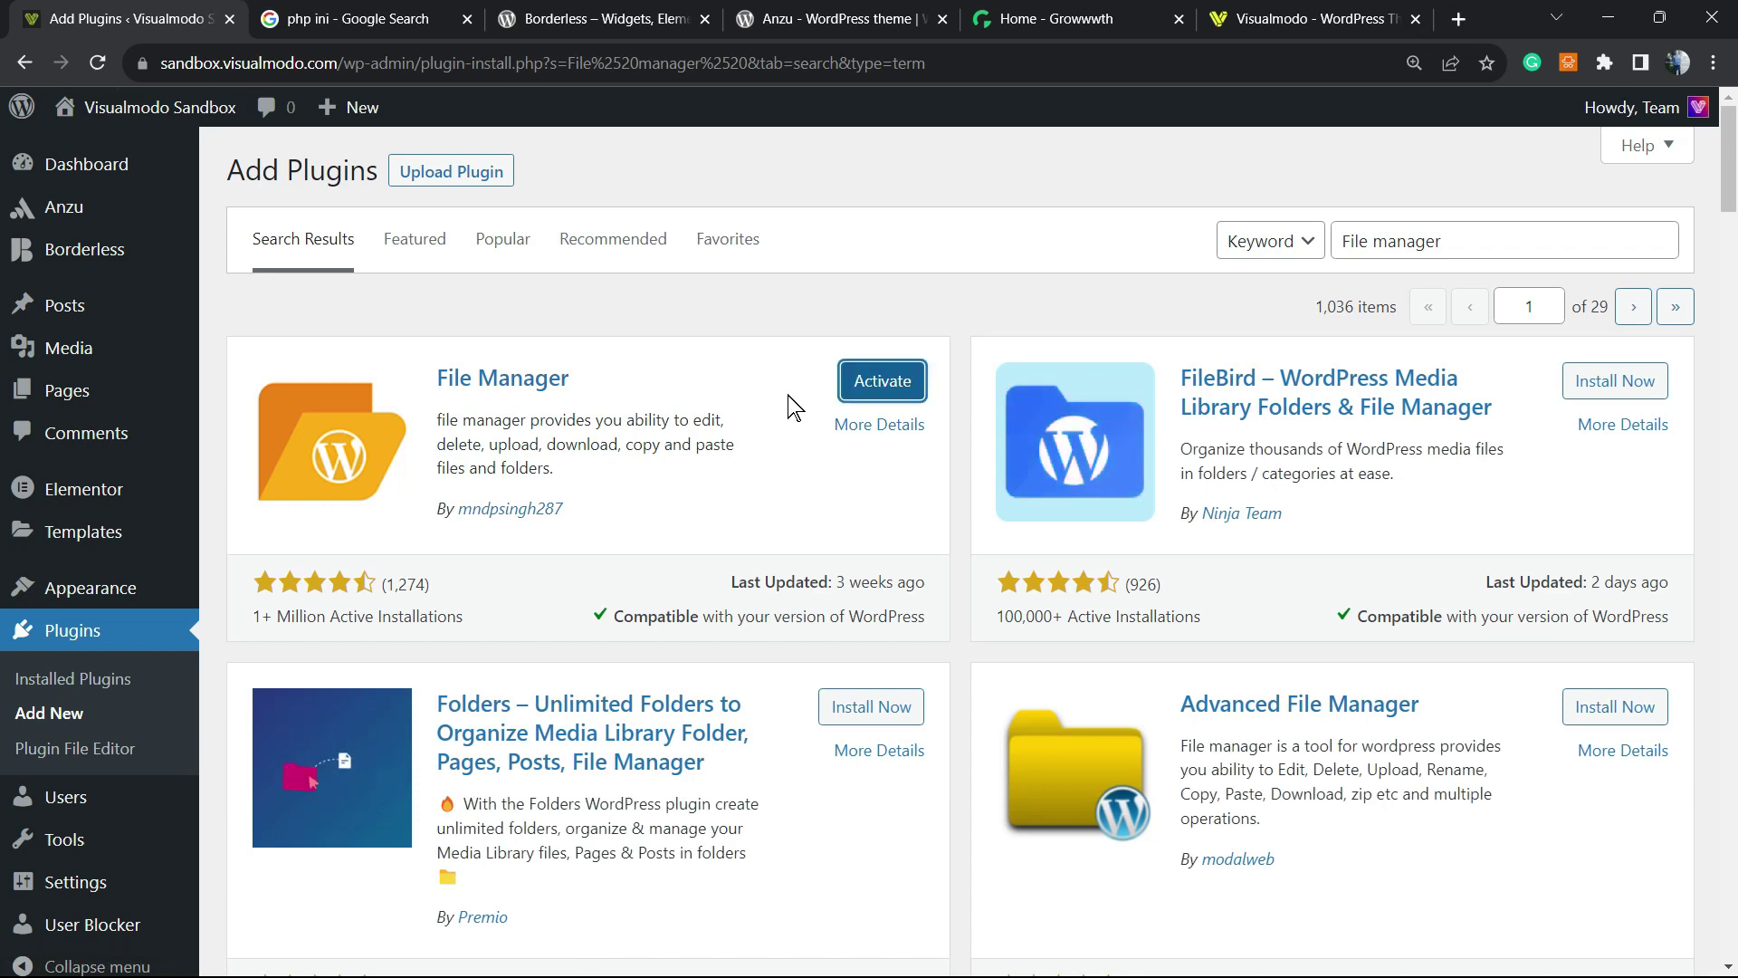
left_click(873, 380)
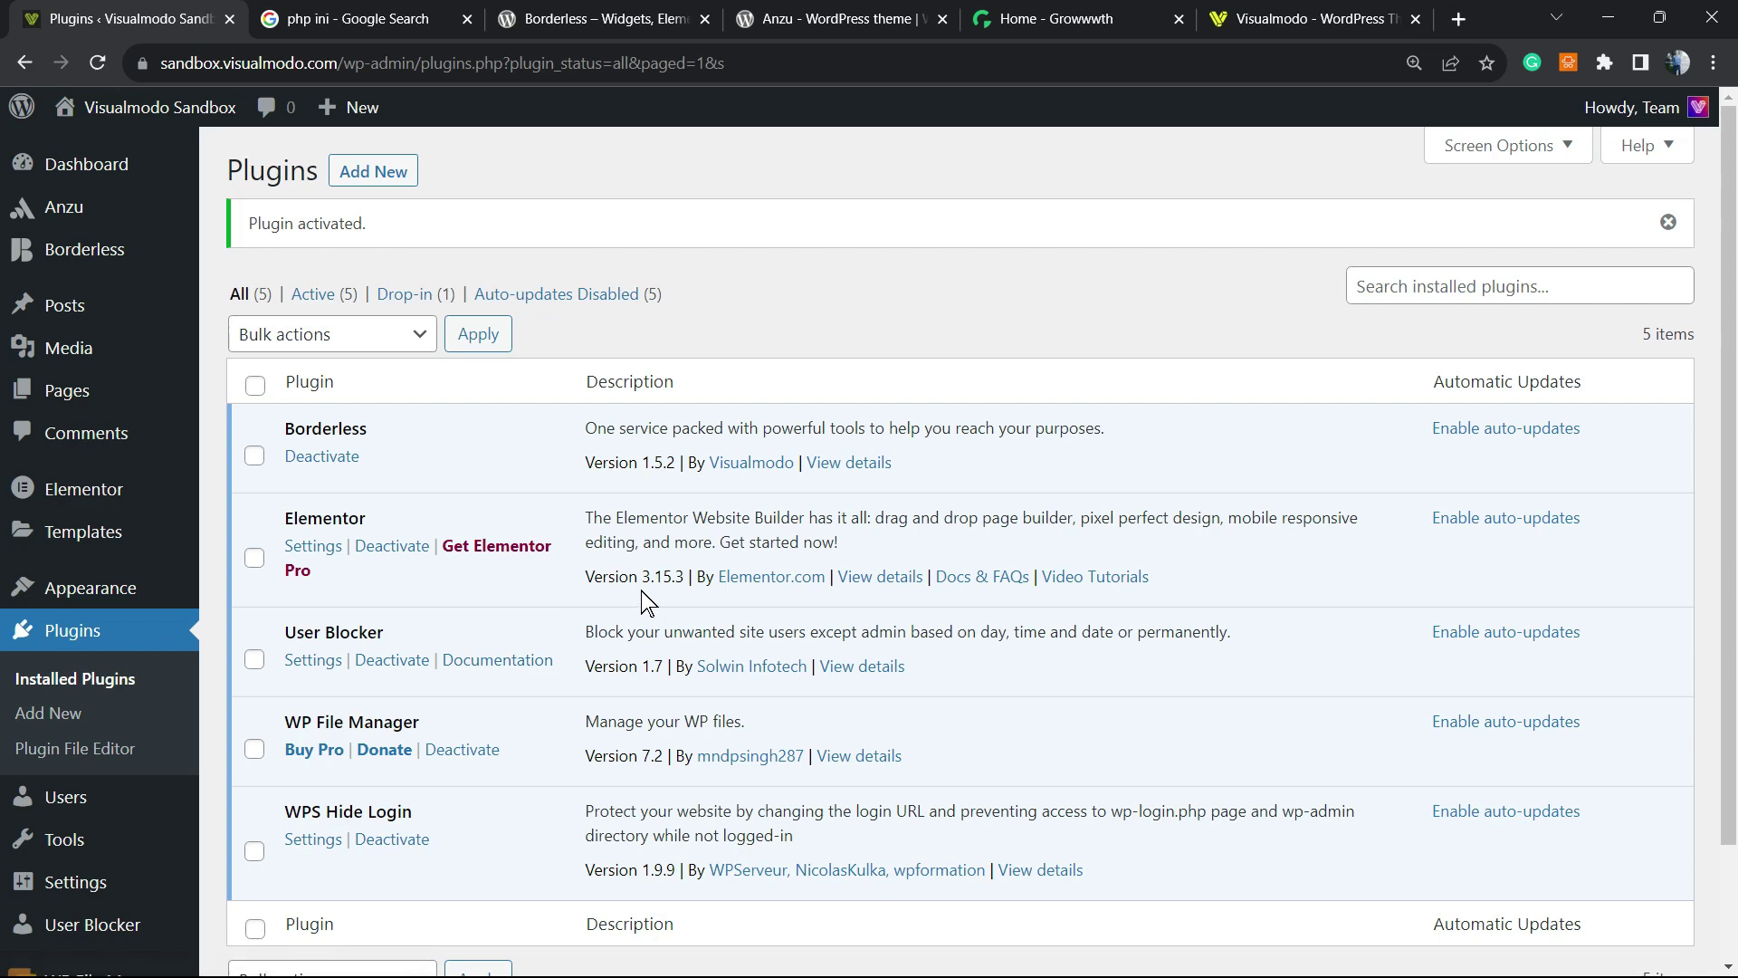
Step: Confirm WP File Manager is activated in the plugins list, then open it from the sidebar
scroll(543, 602, "down", 2)
scroll(176, 634, "up", 2)
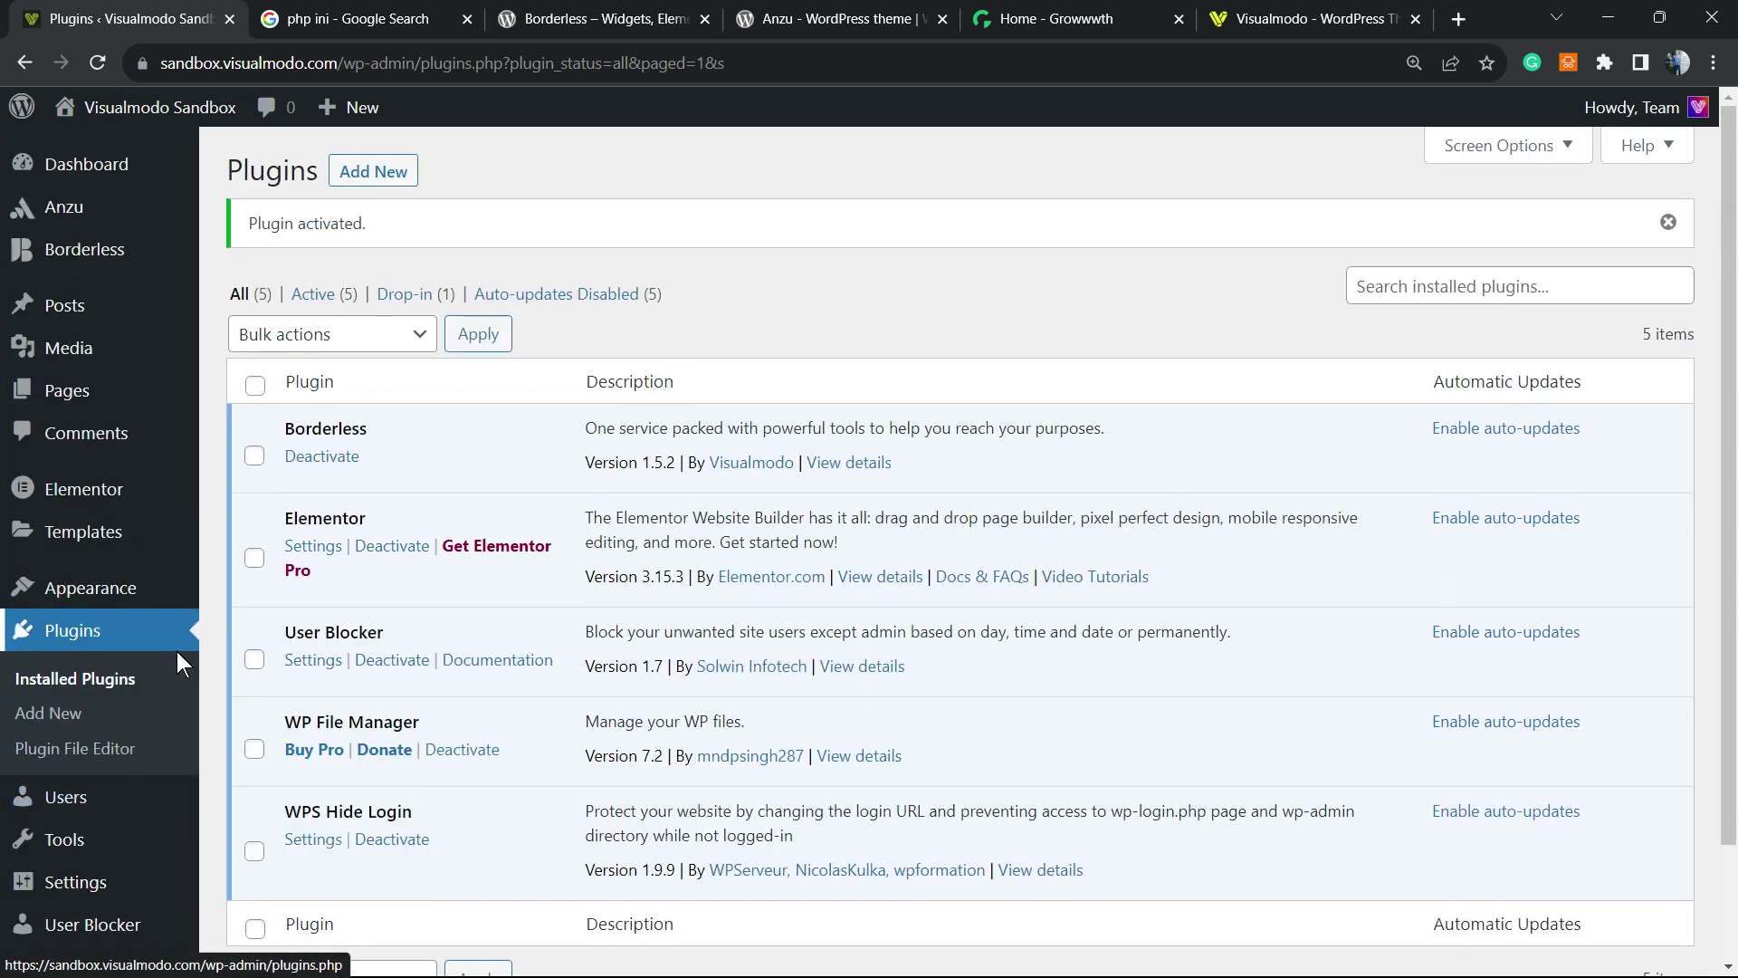
scroll(177, 650, "down", 2)
mouse_move(117, 839)
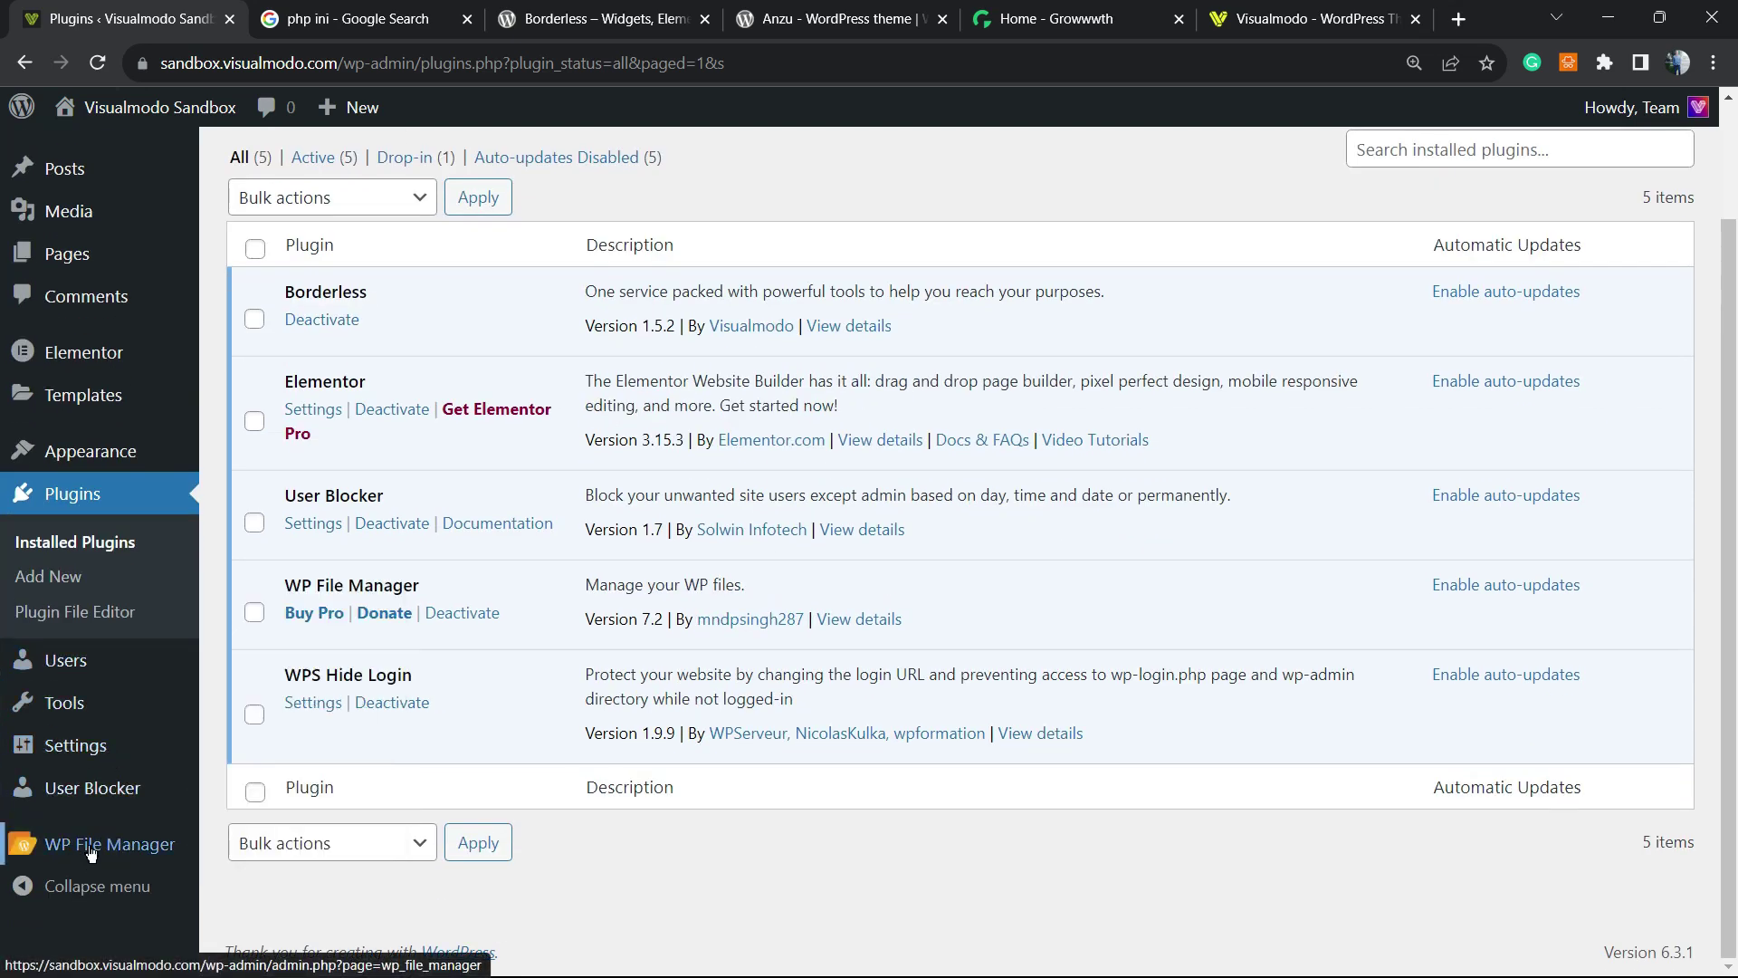
mouse_move(81, 860)
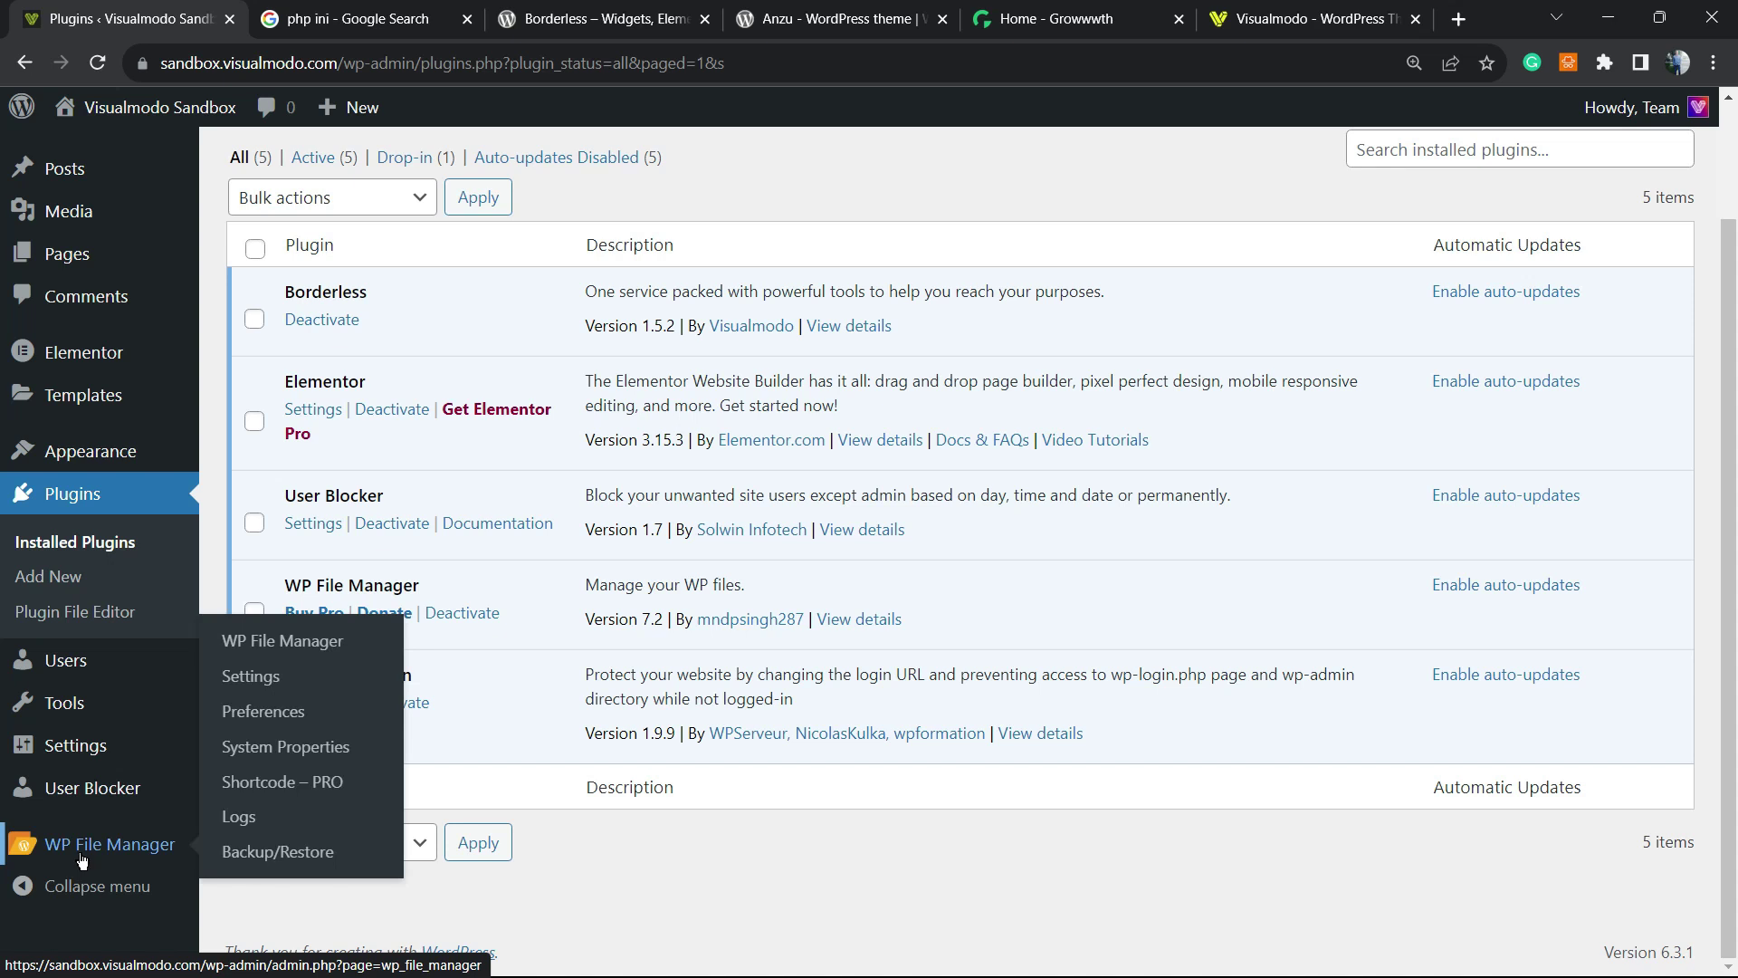
left_click(81, 861)
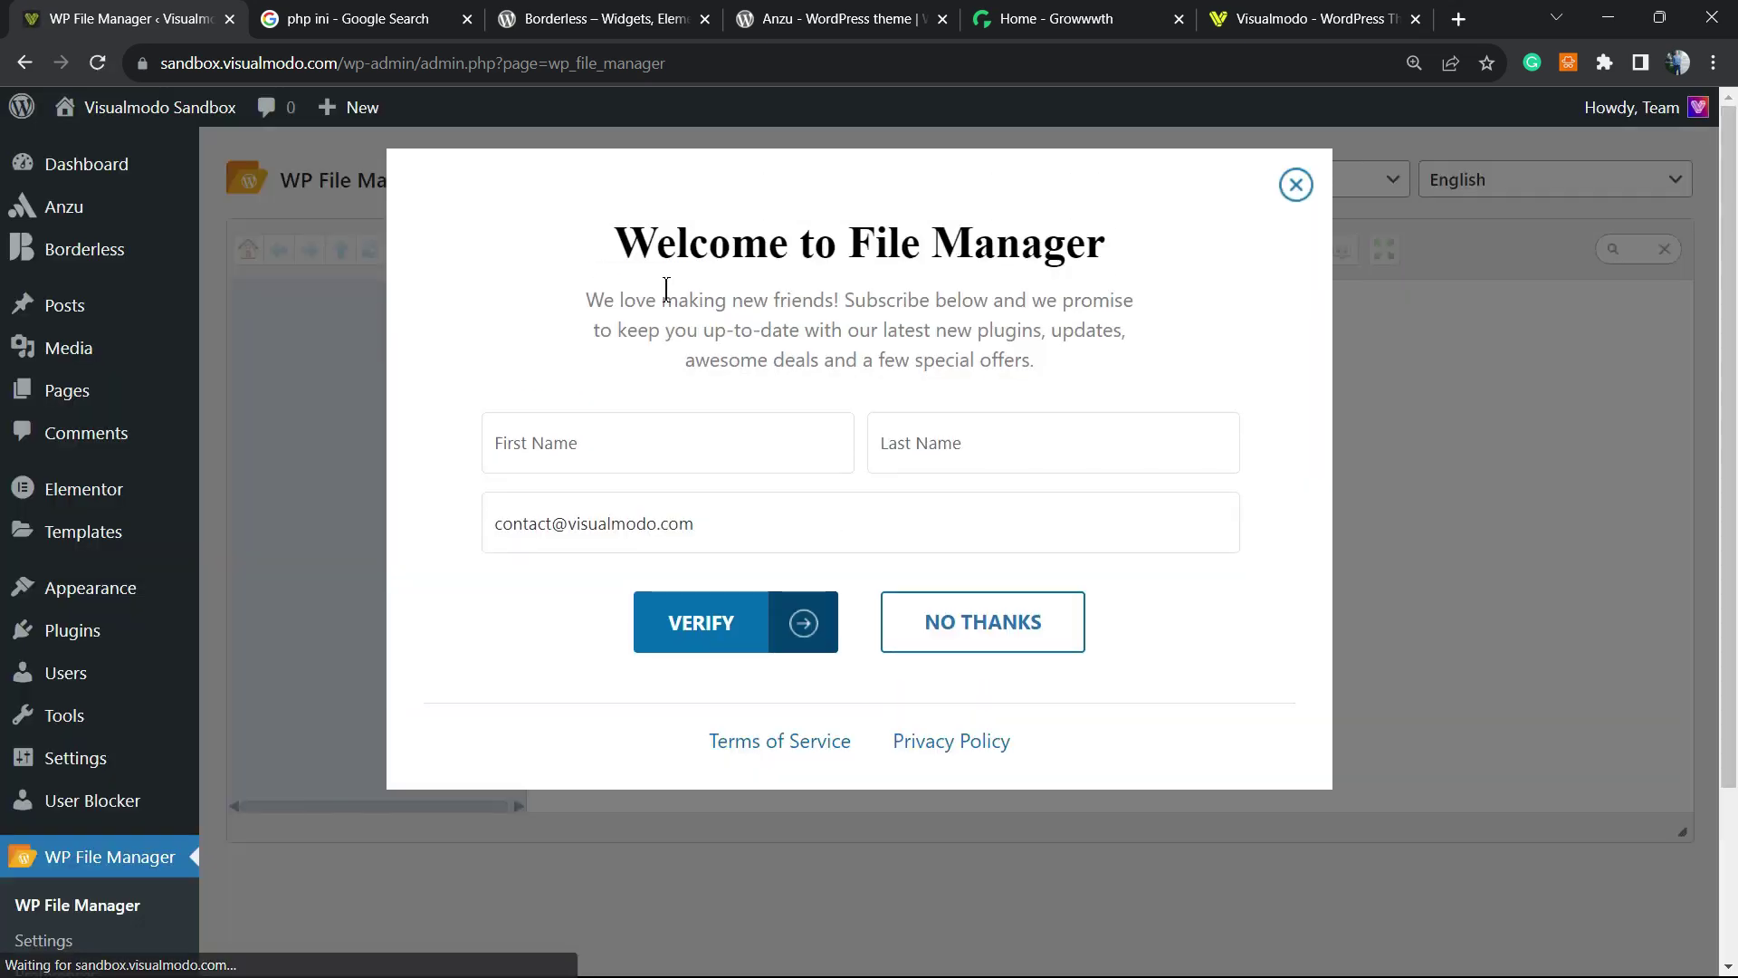
Step: Close the Welcome to File Manager popup and scroll the public_html files to find php.ini
left_click(1295, 250)
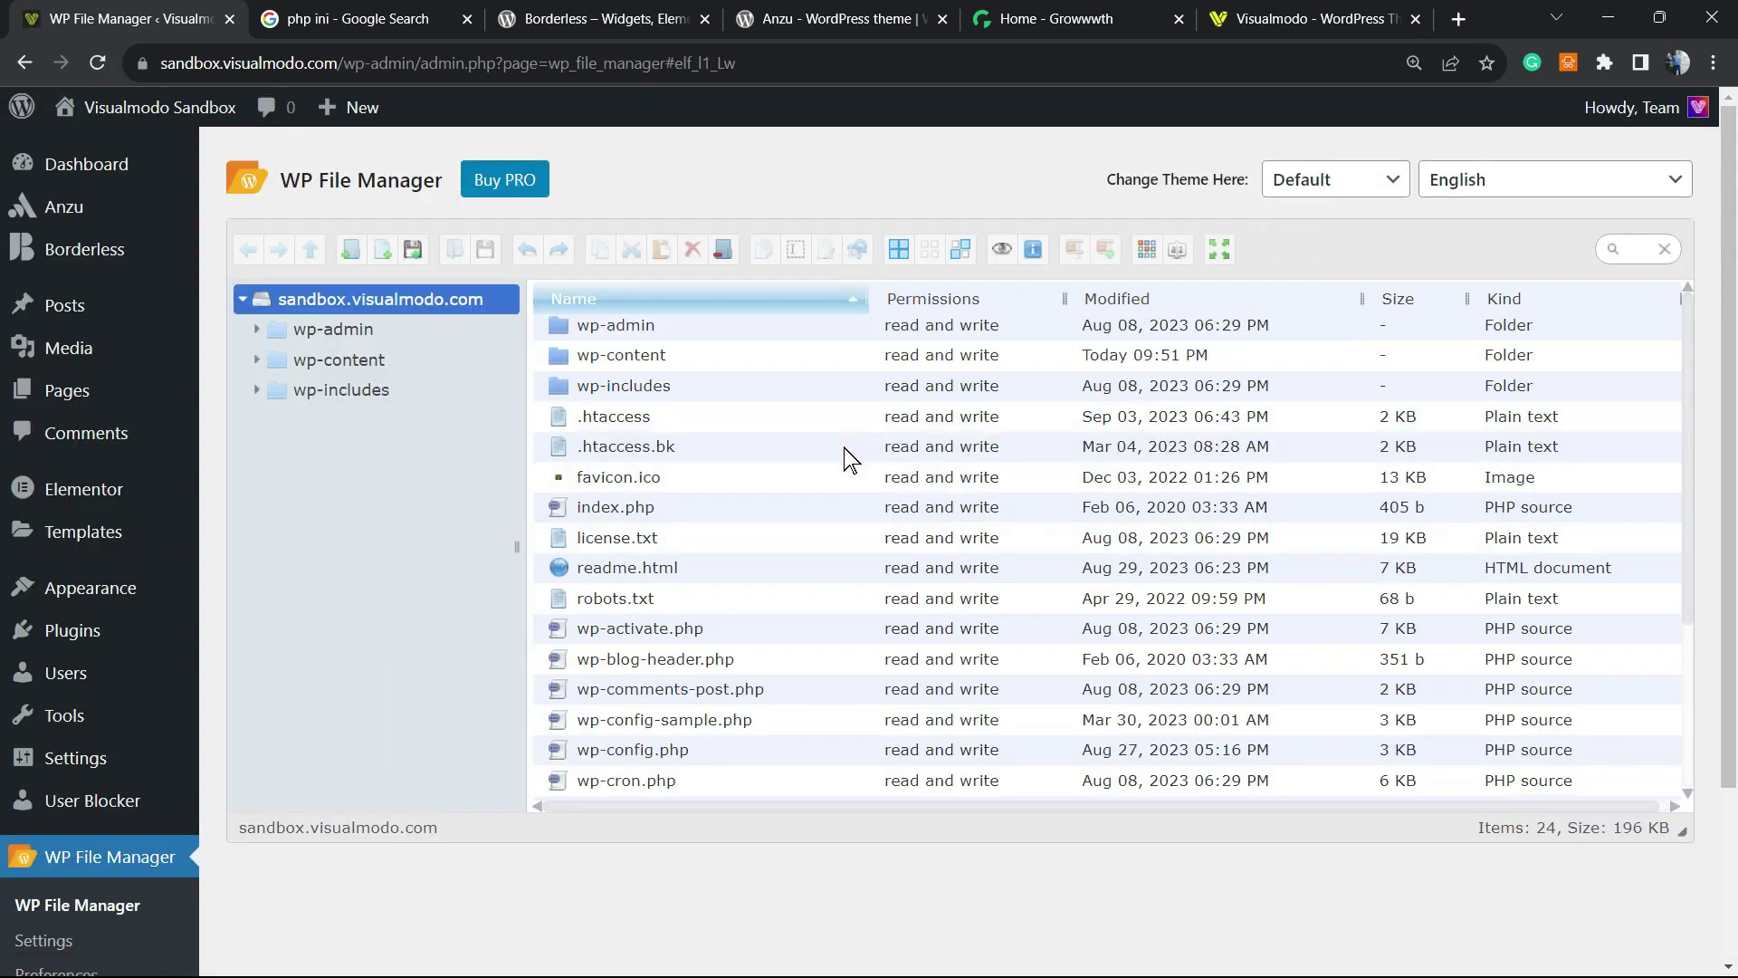
scroll(842, 463, "down", 6)
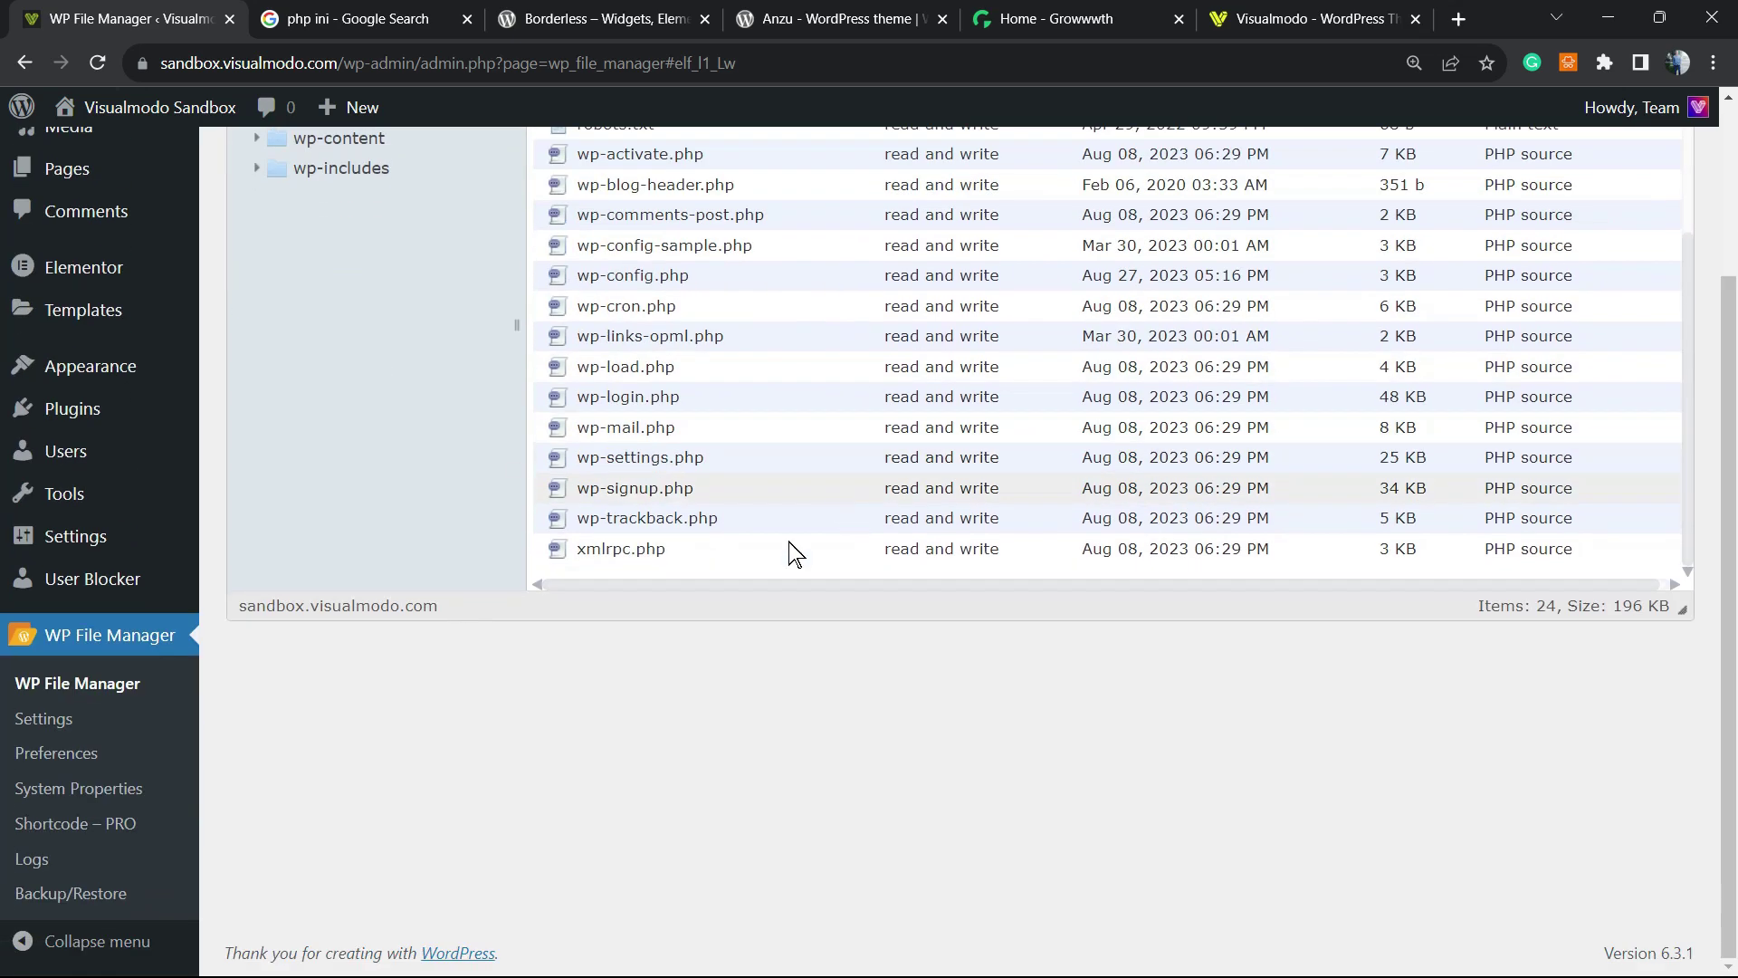
scroll(795, 553, "up", 6)
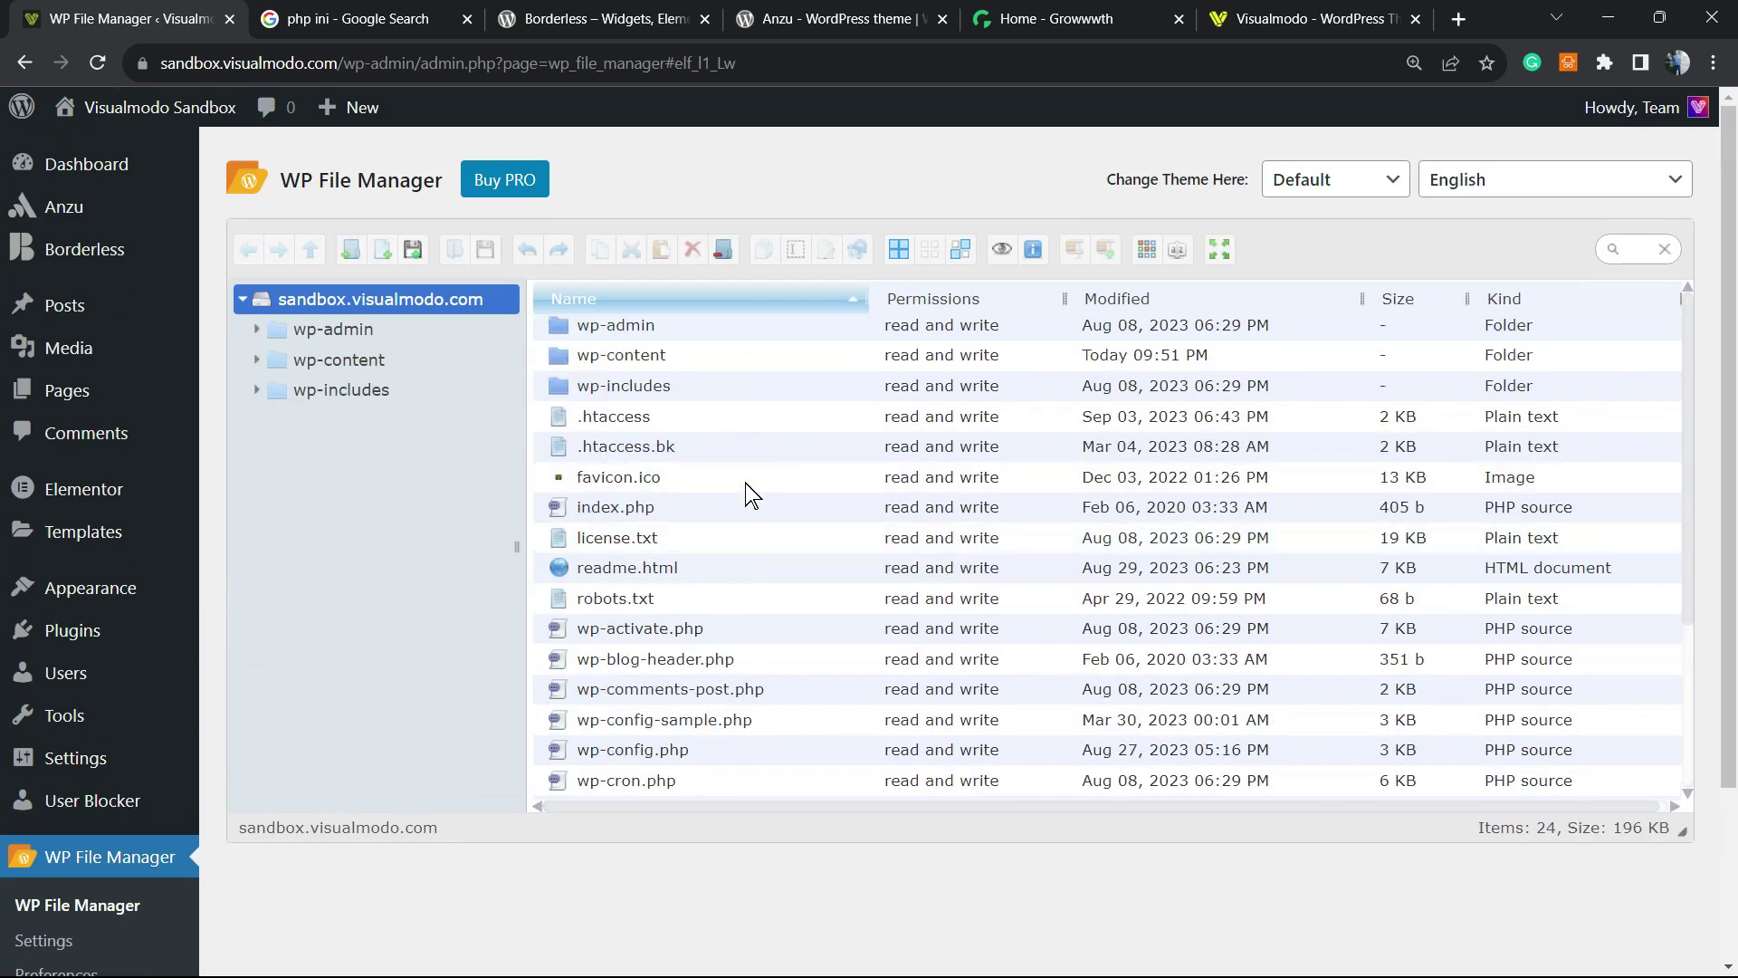
scroll(761, 520, "up", 1)
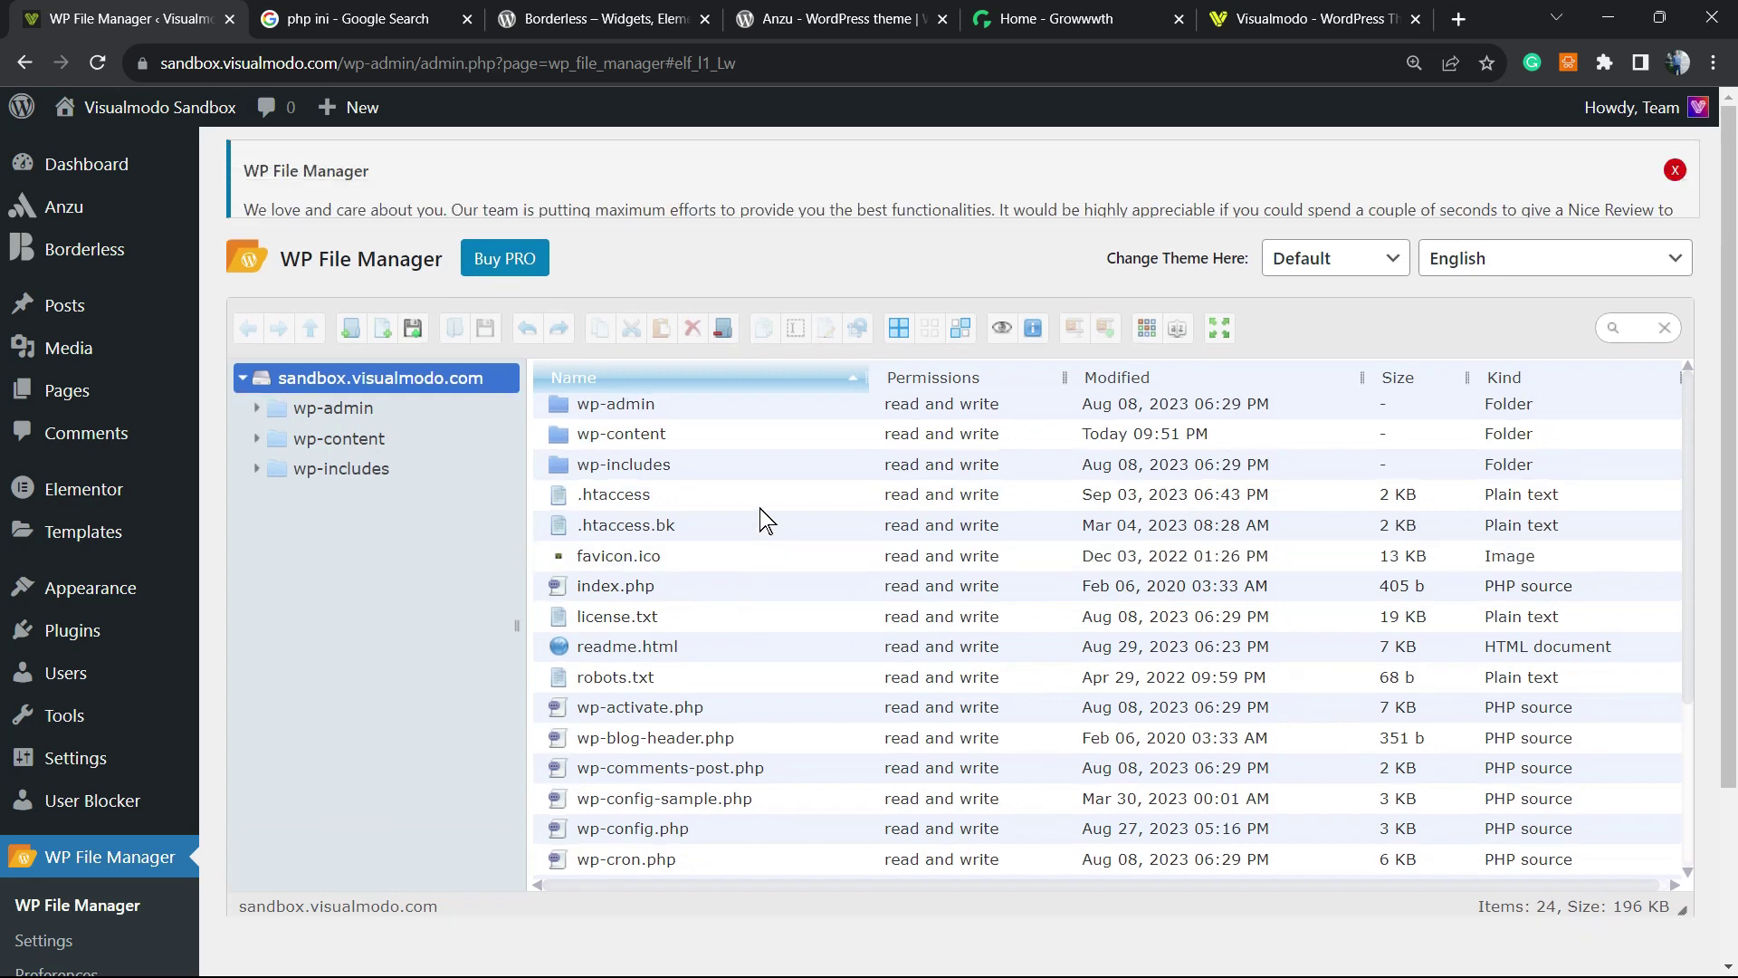
scroll(702, 552, "down", 3)
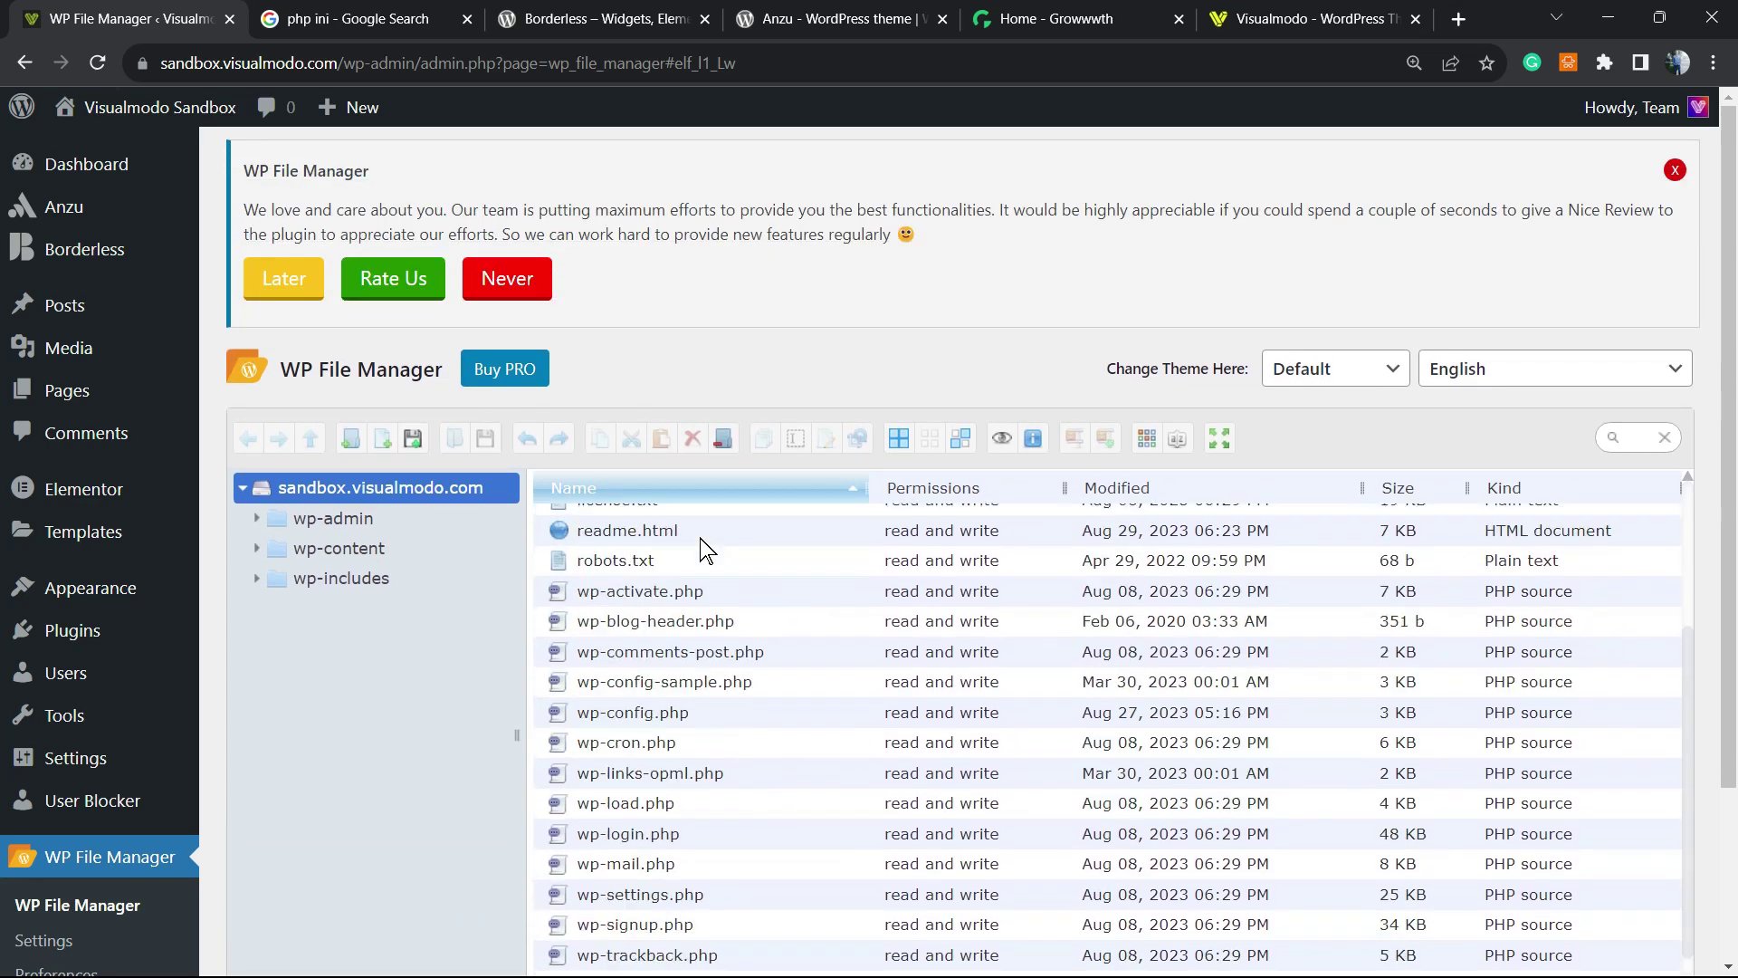
scroll(742, 426, "down", 3)
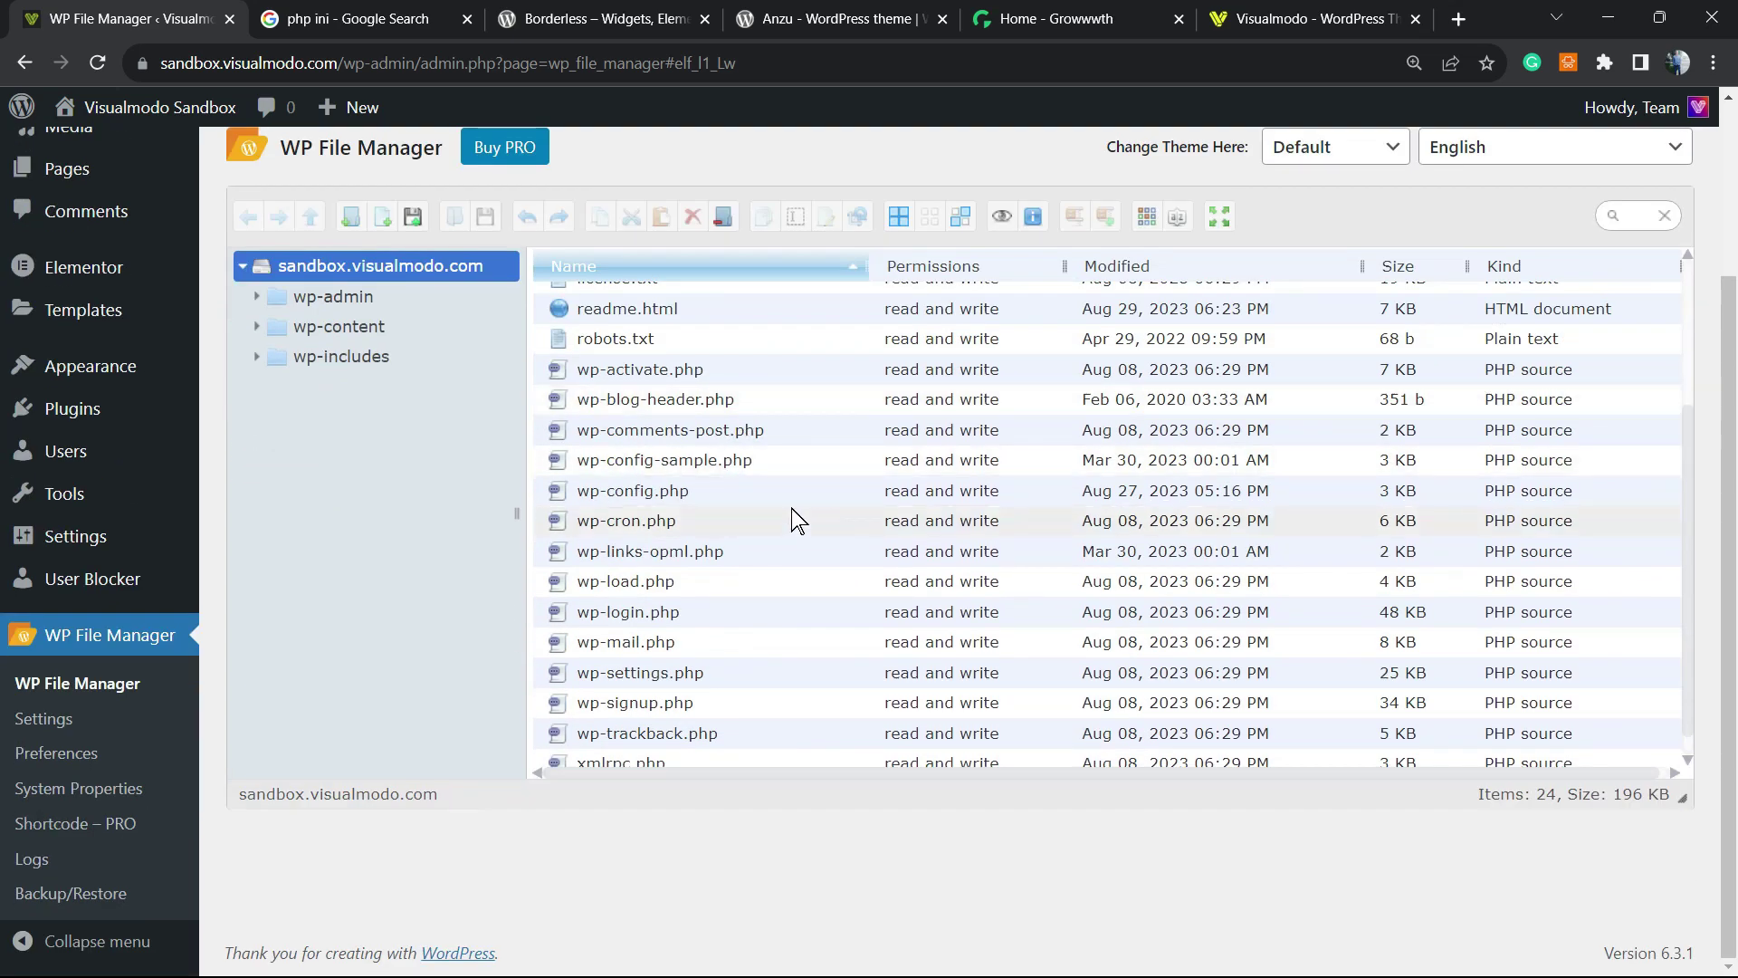
scroll(749, 605, "down", 1)
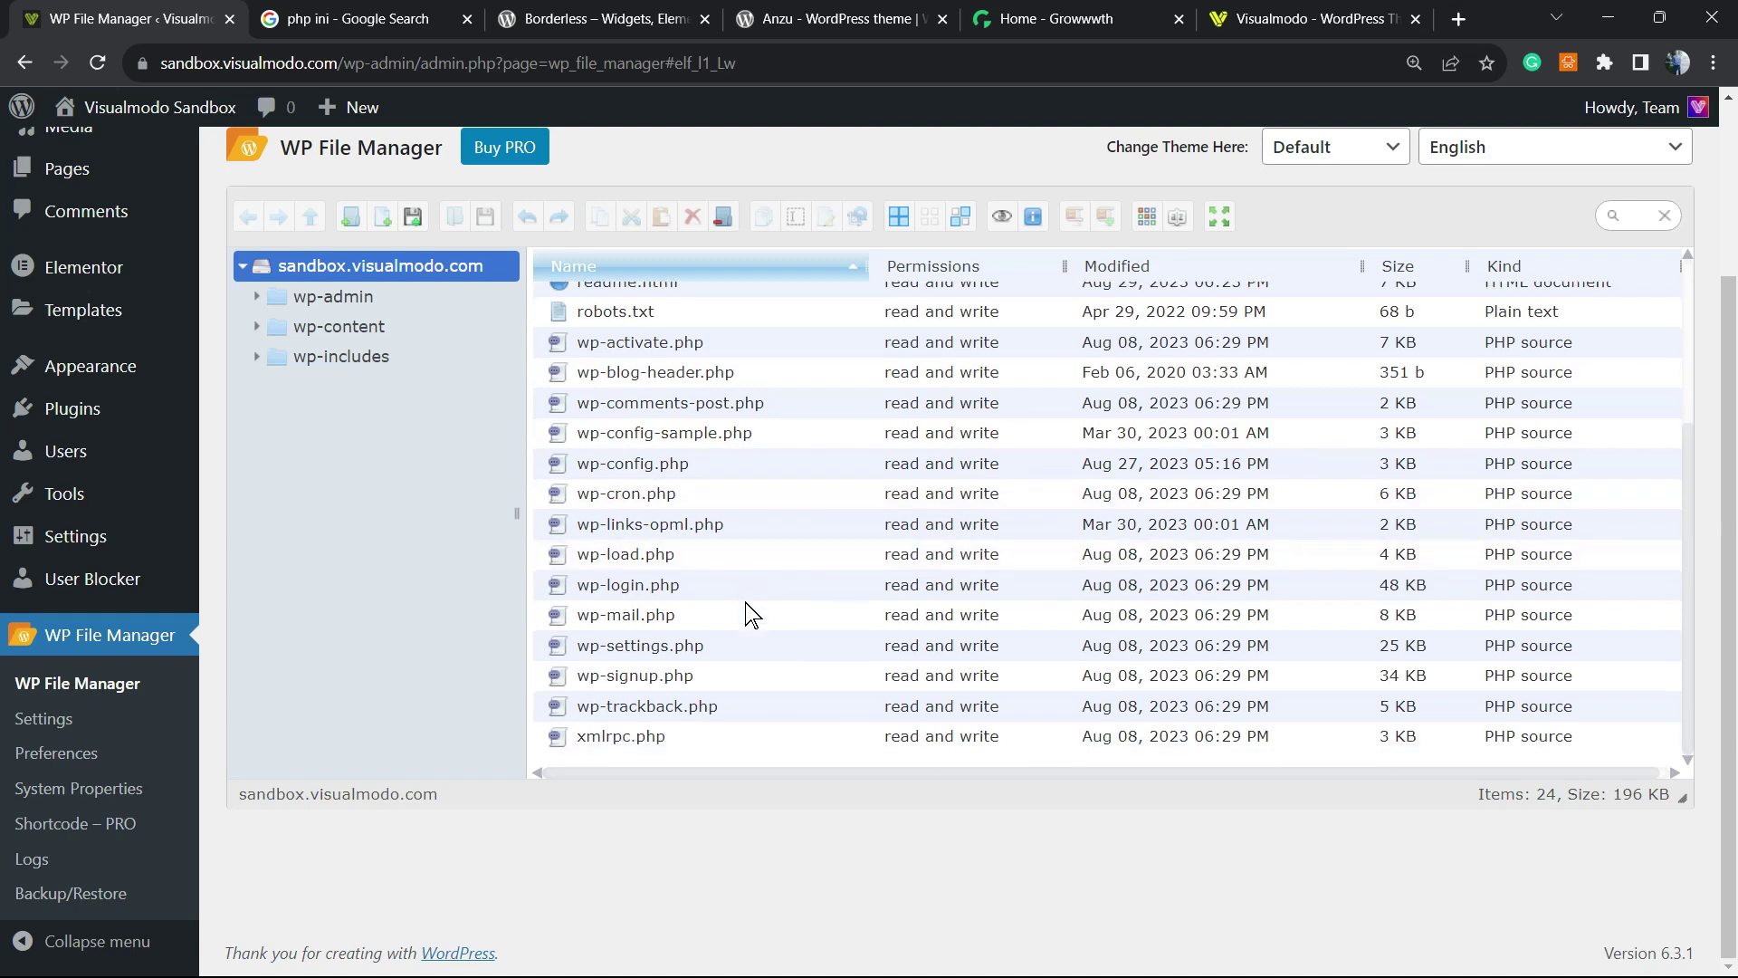
scroll(746, 603, "up", 5)
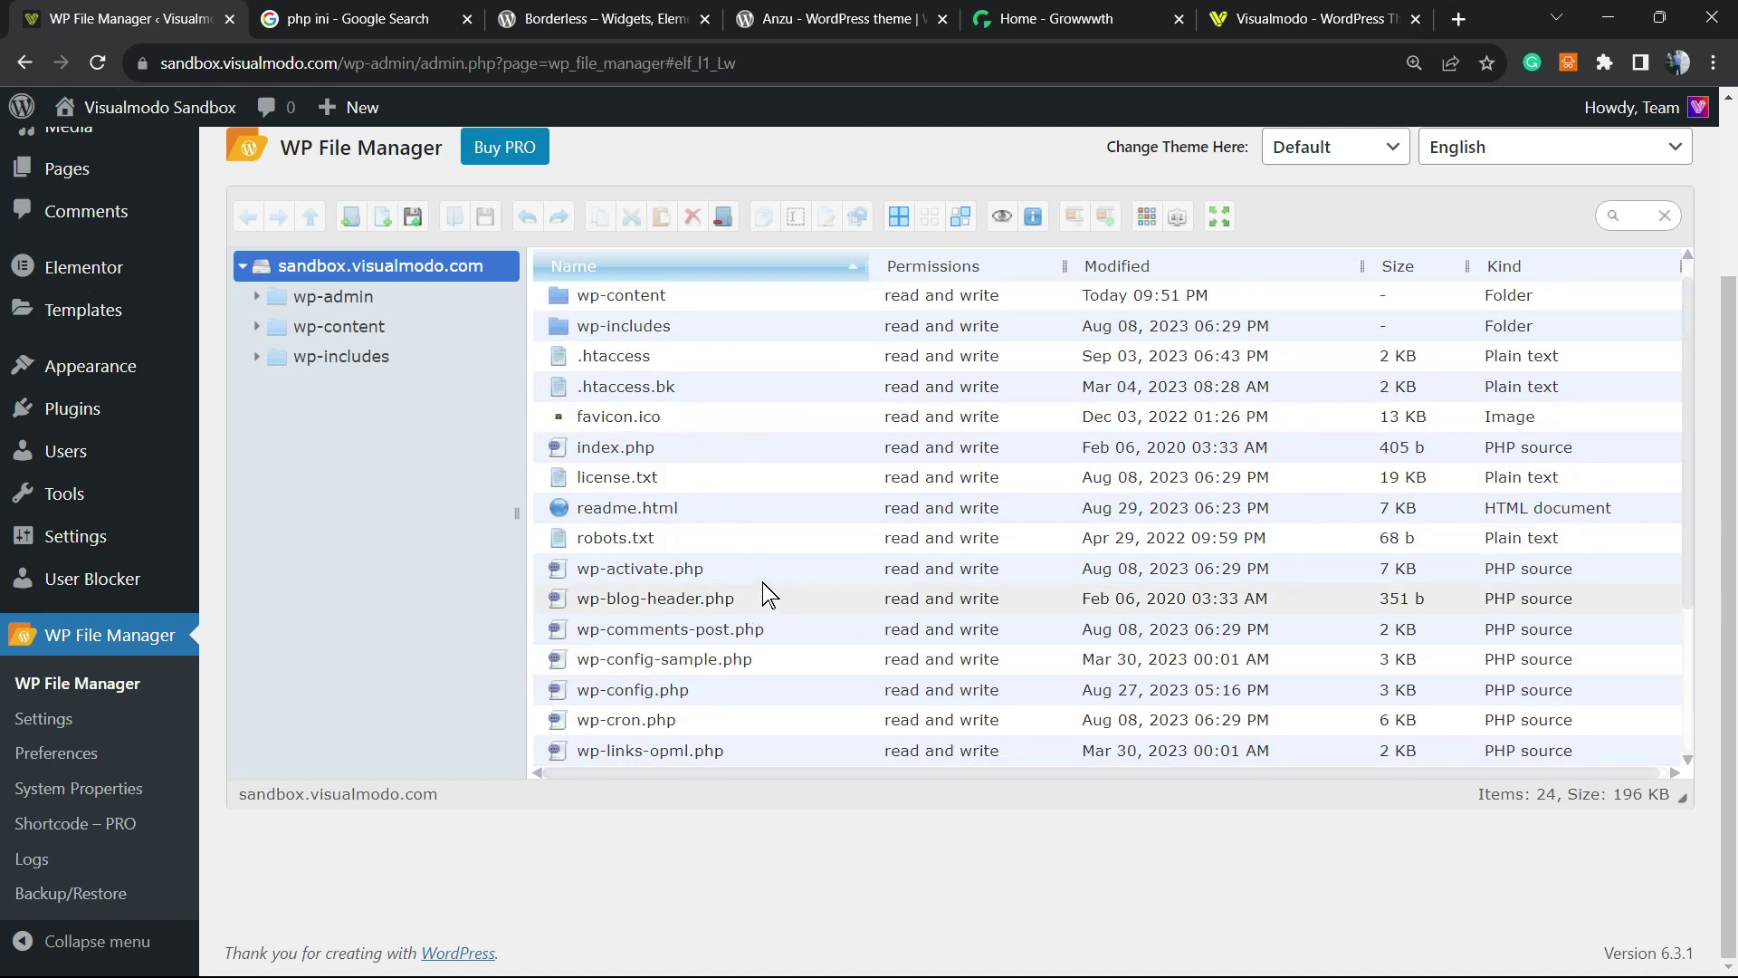
scroll(763, 544, "up", 1)
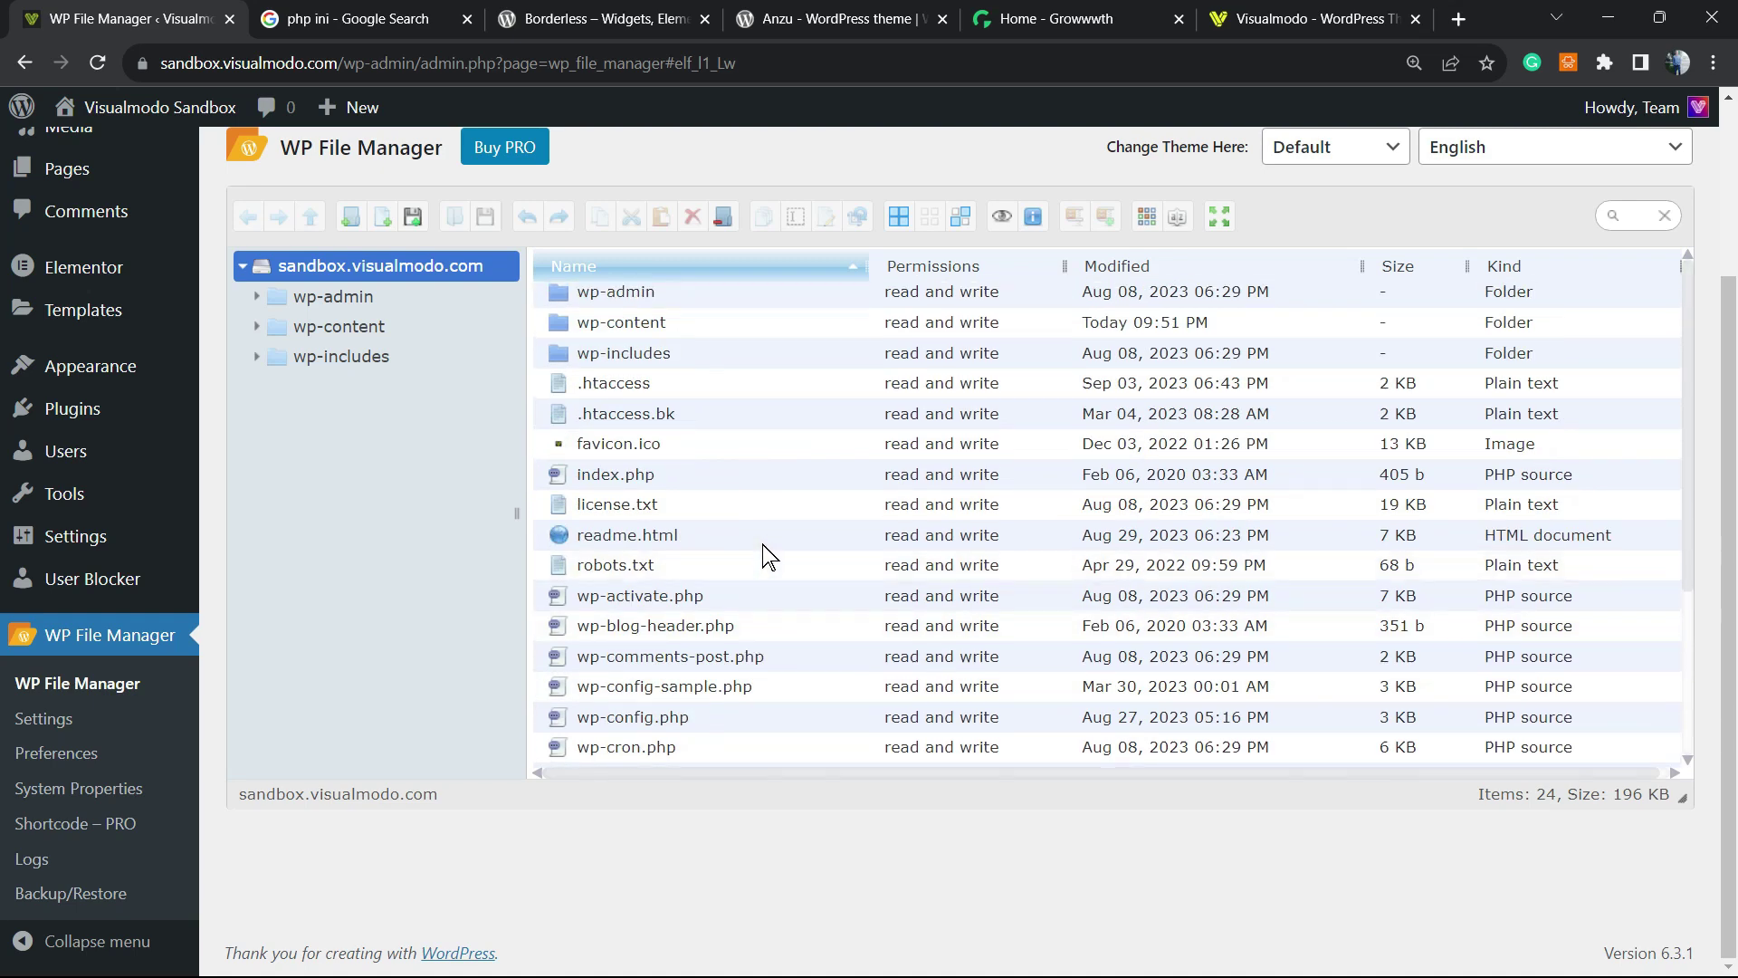
scroll(762, 543, "up", 3)
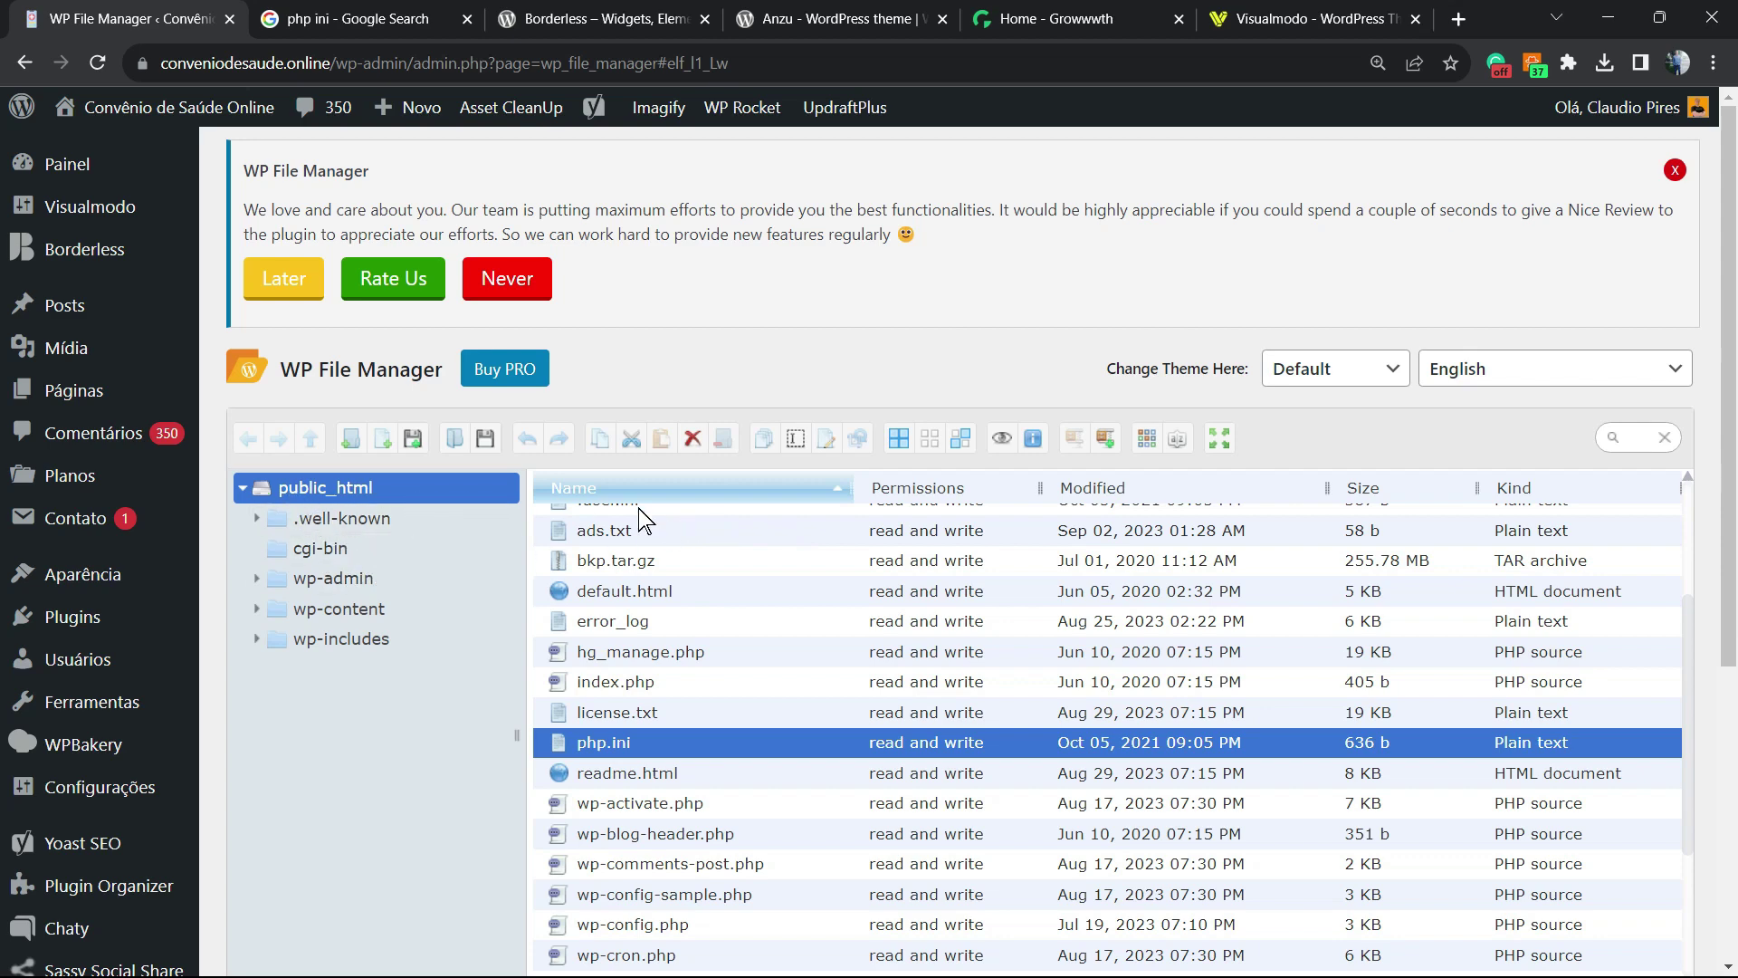
Step: Download php.ini from the public_html file list
scroll(688, 530, "down", 3)
scroll(715, 543, "up", 5)
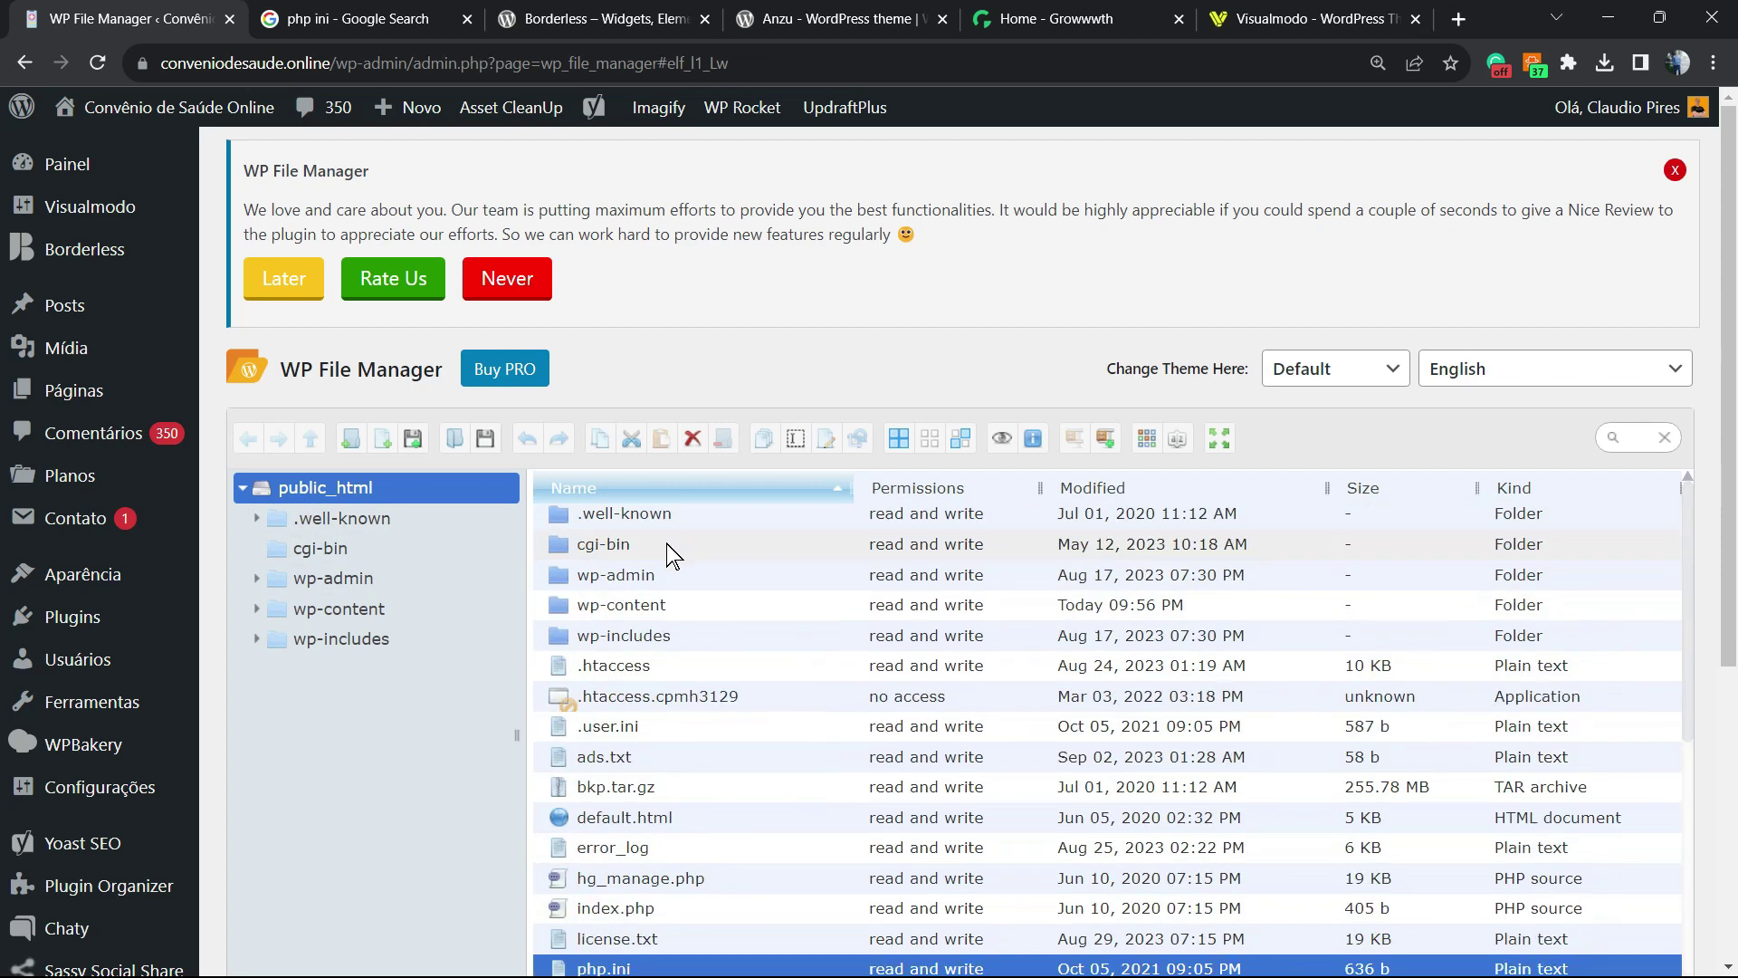
scroll(670, 548, "down", 5)
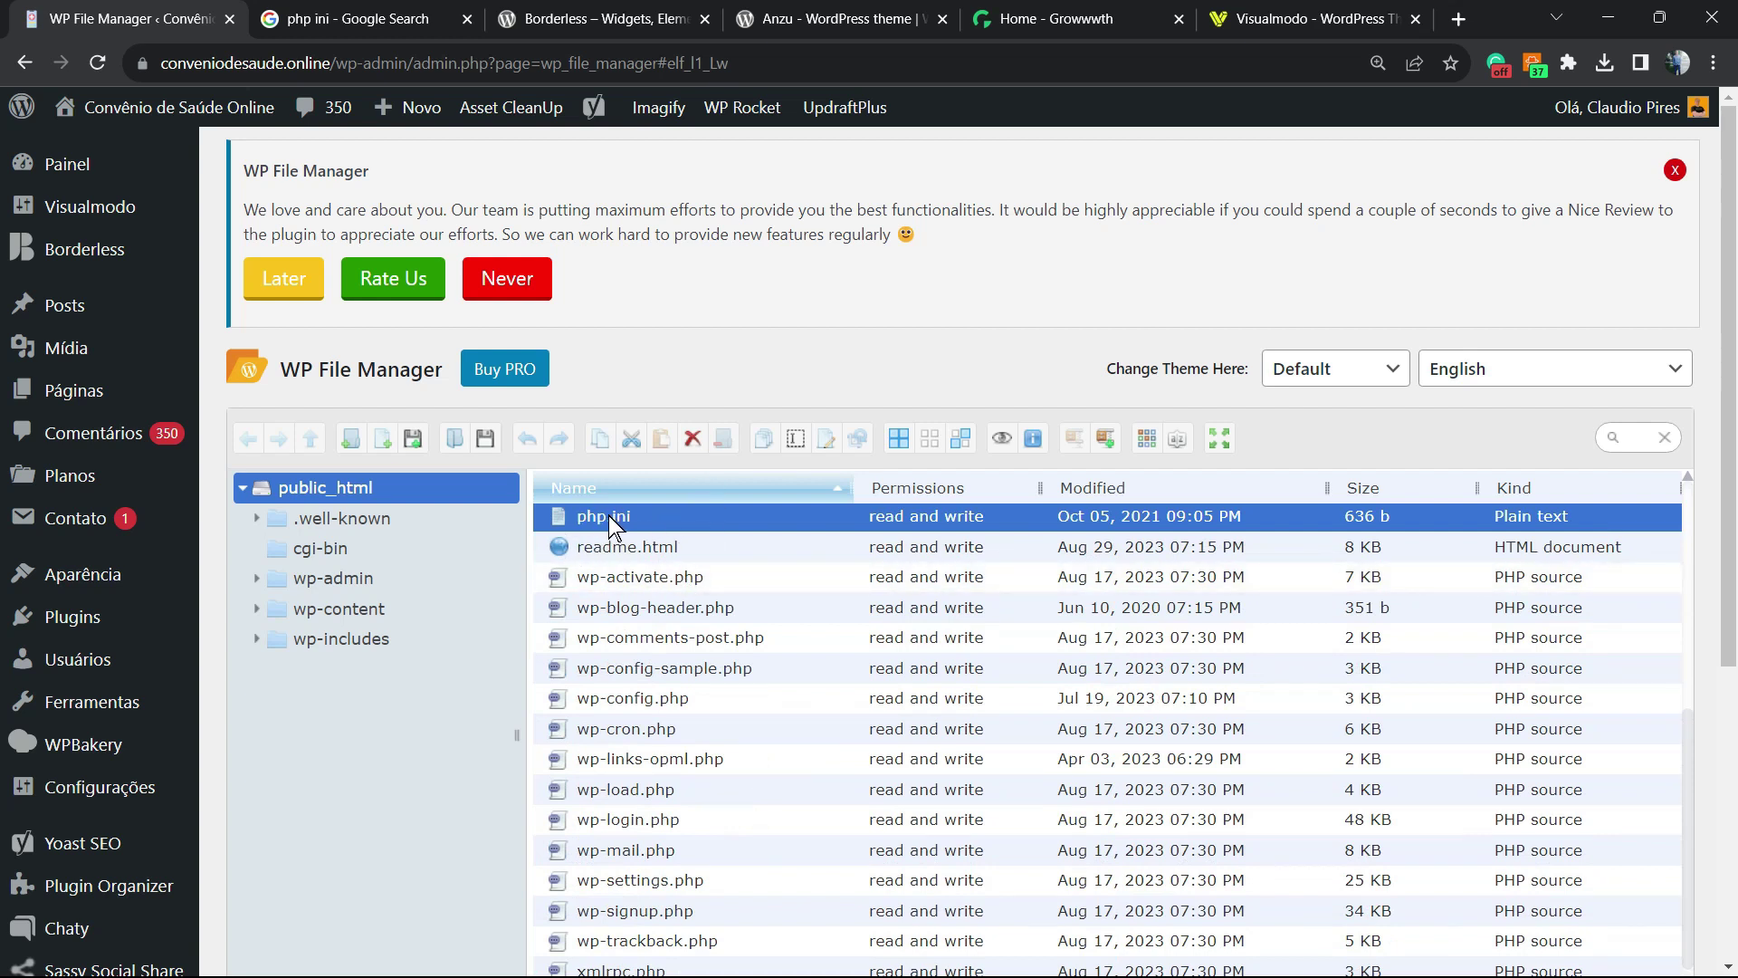
right_click(607, 515)
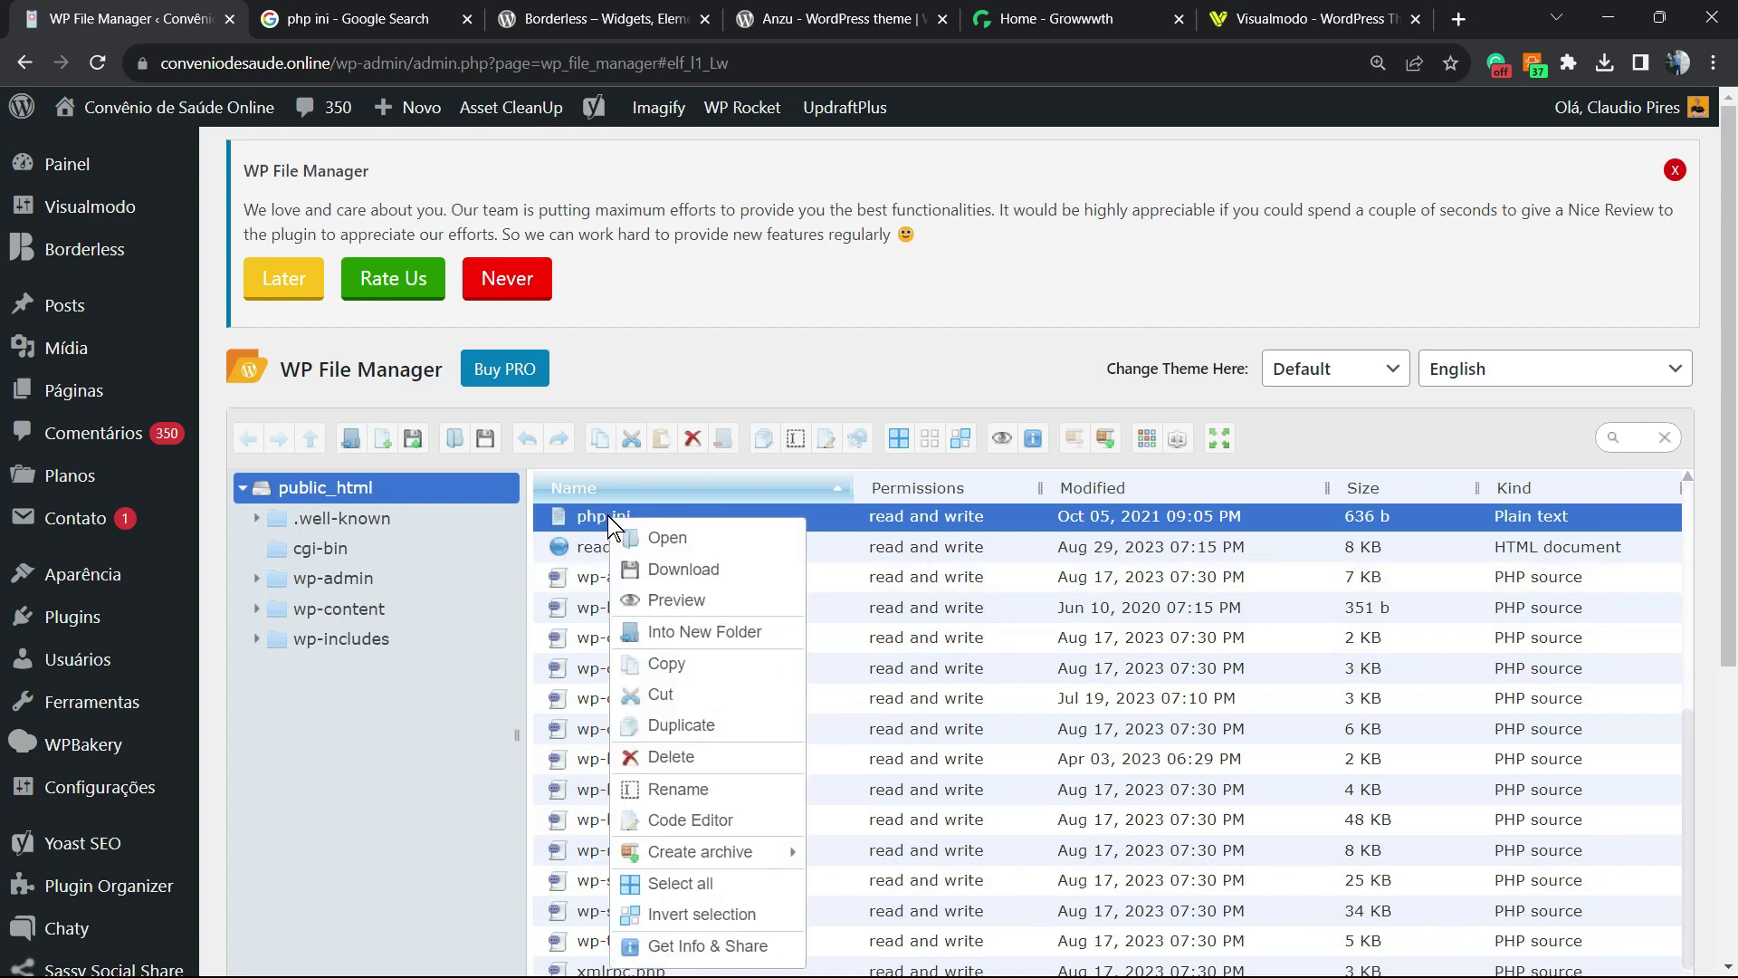
left_click(710, 568)
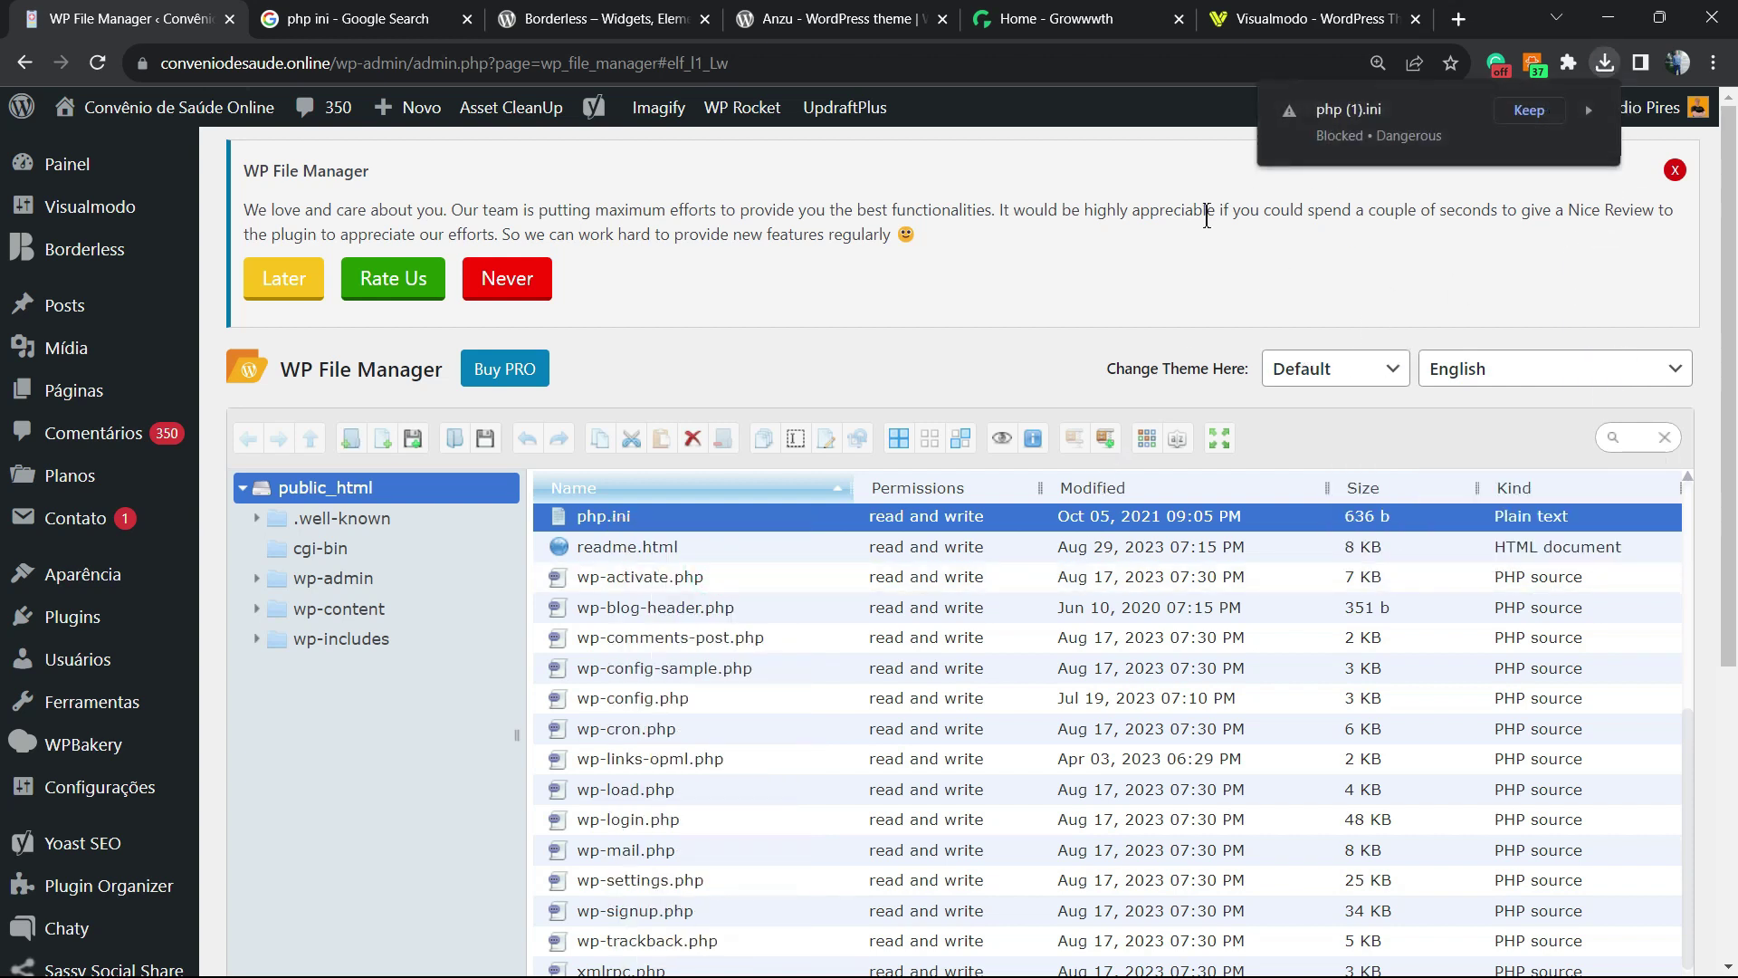
Step: Let Chrome's blocked php.ini download continue and keep the file
left_click(1371, 133)
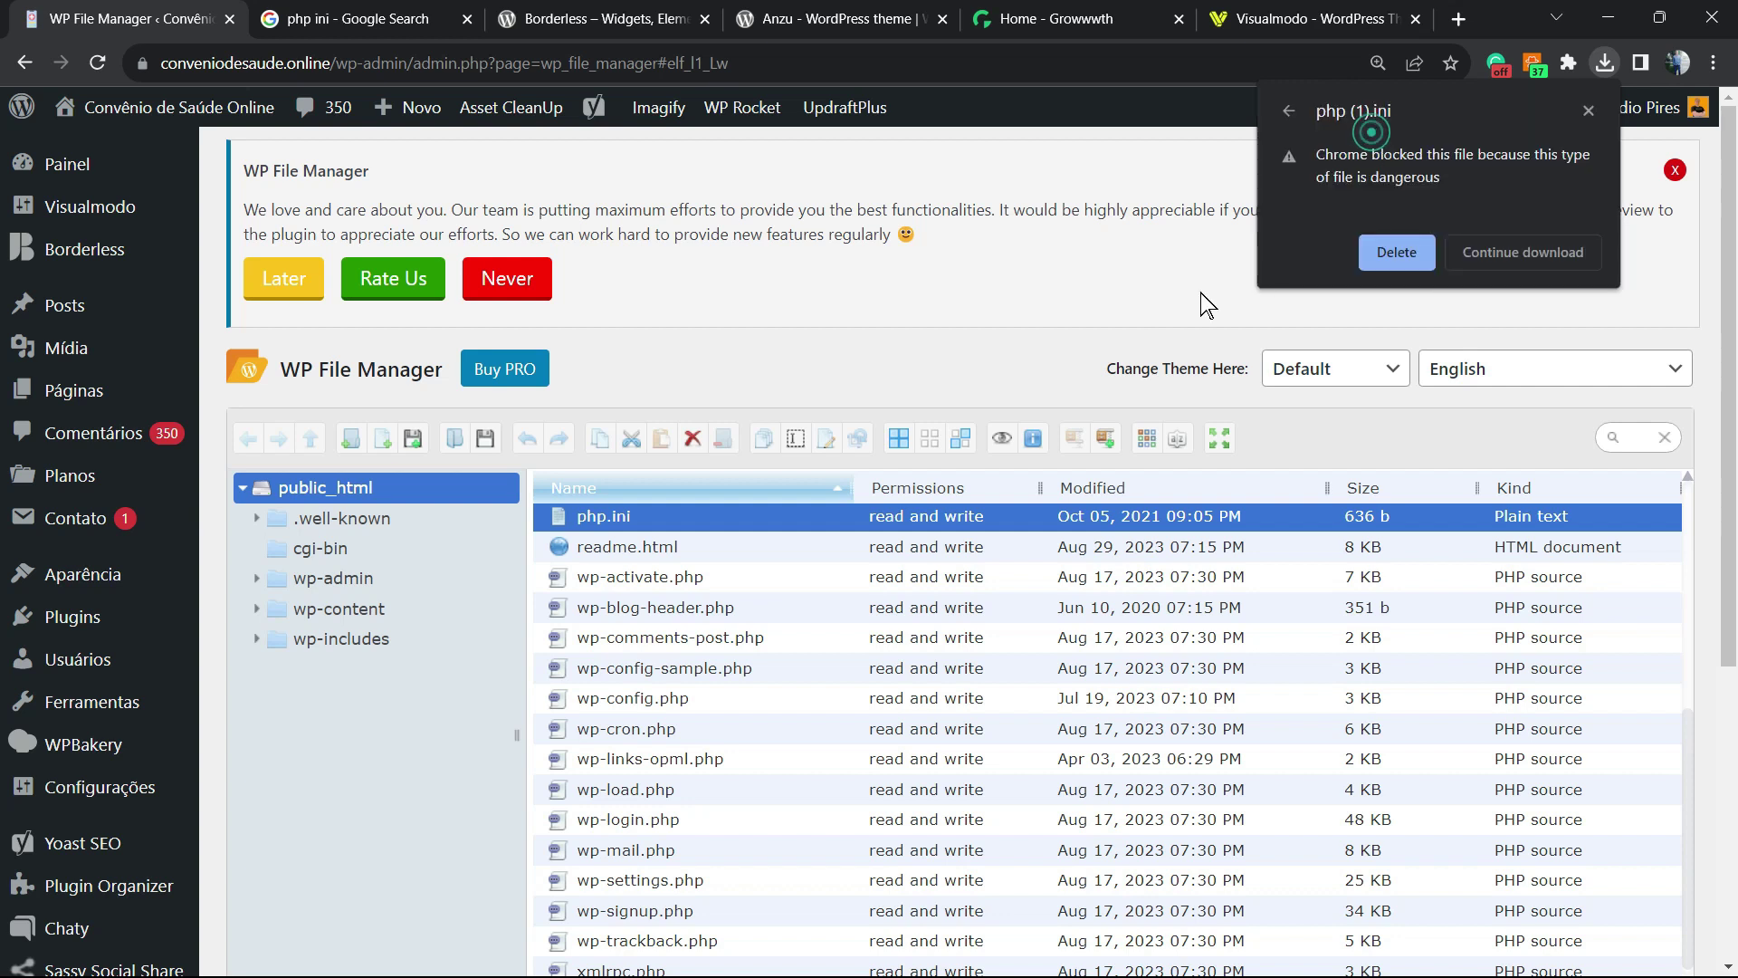
left_click(1528, 253)
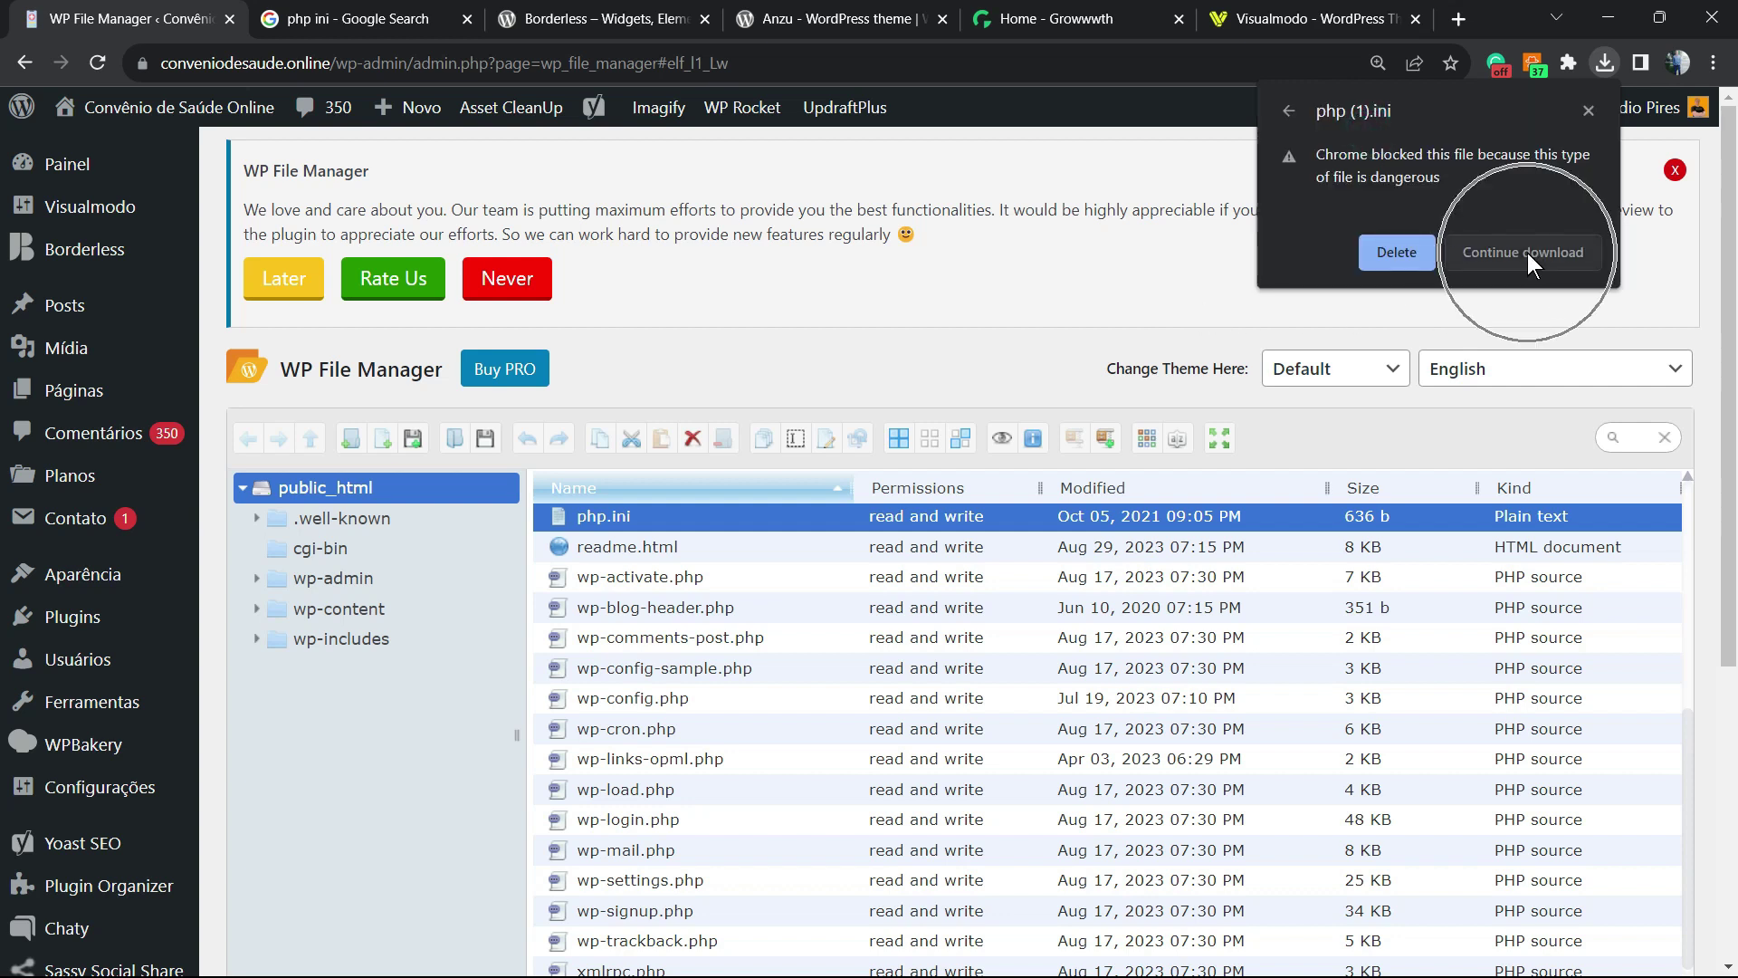
left_click(1523, 250)
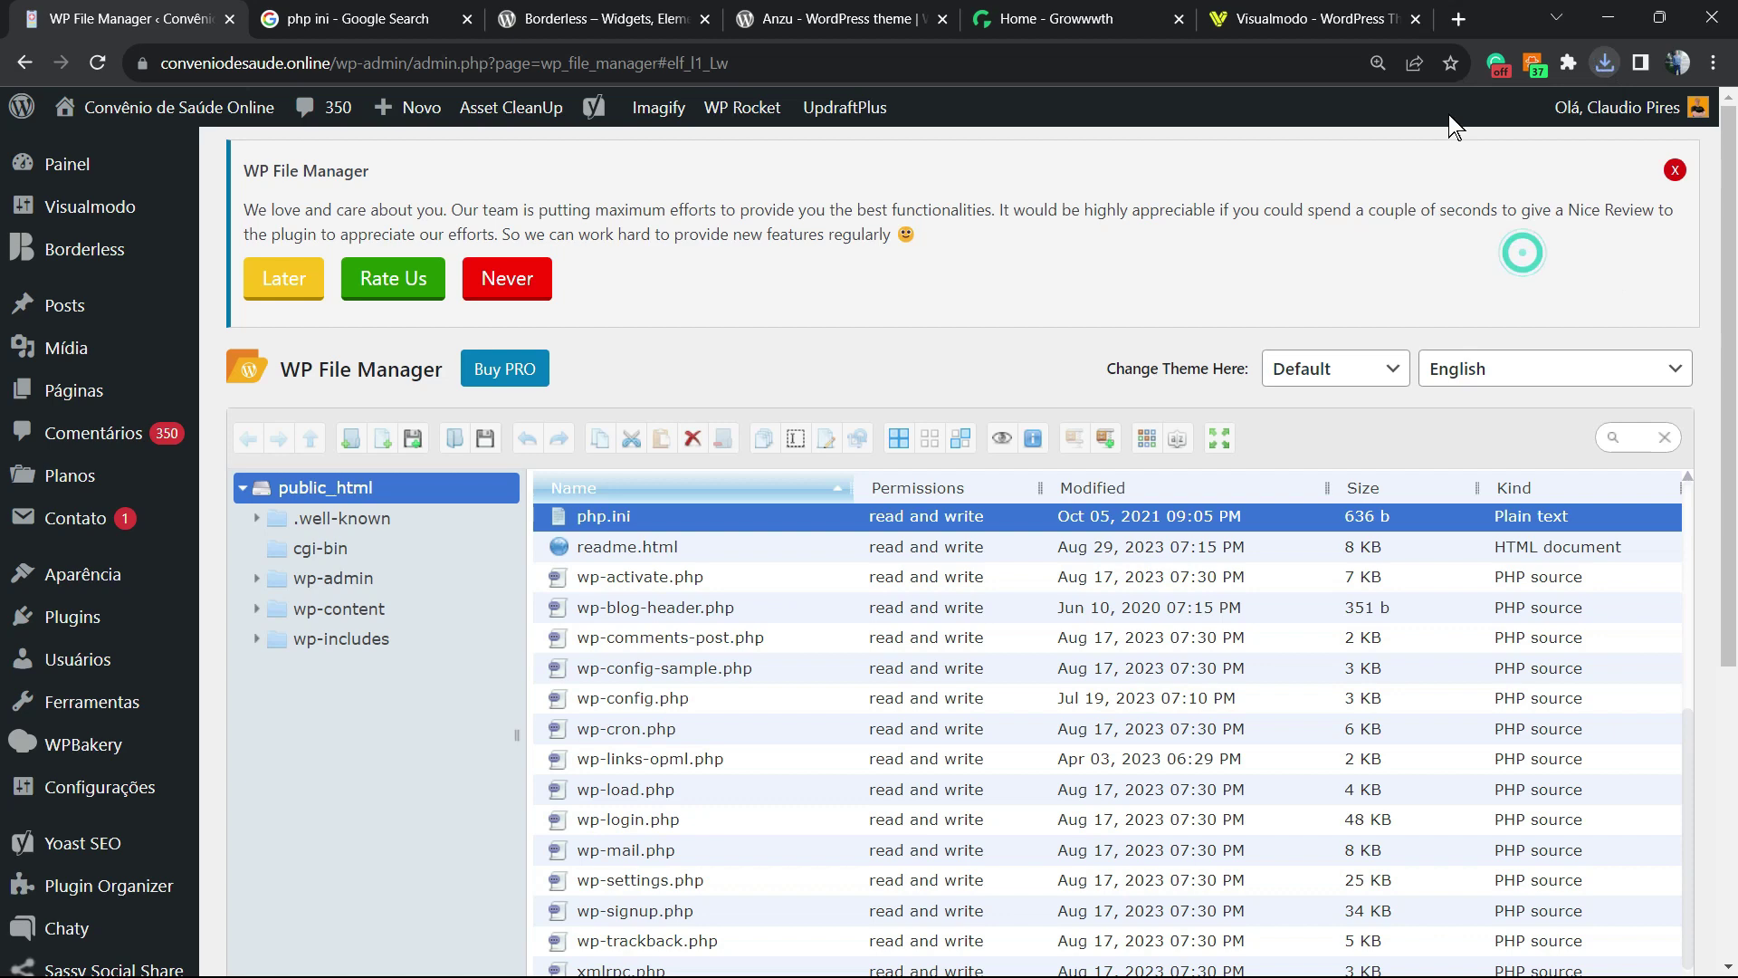
left_click(1600, 63)
Step: Open php.ini in Notepad and highlight the upload_max_filesize = 512M and post_max_size = 716M lines
left_click(1378, 161)
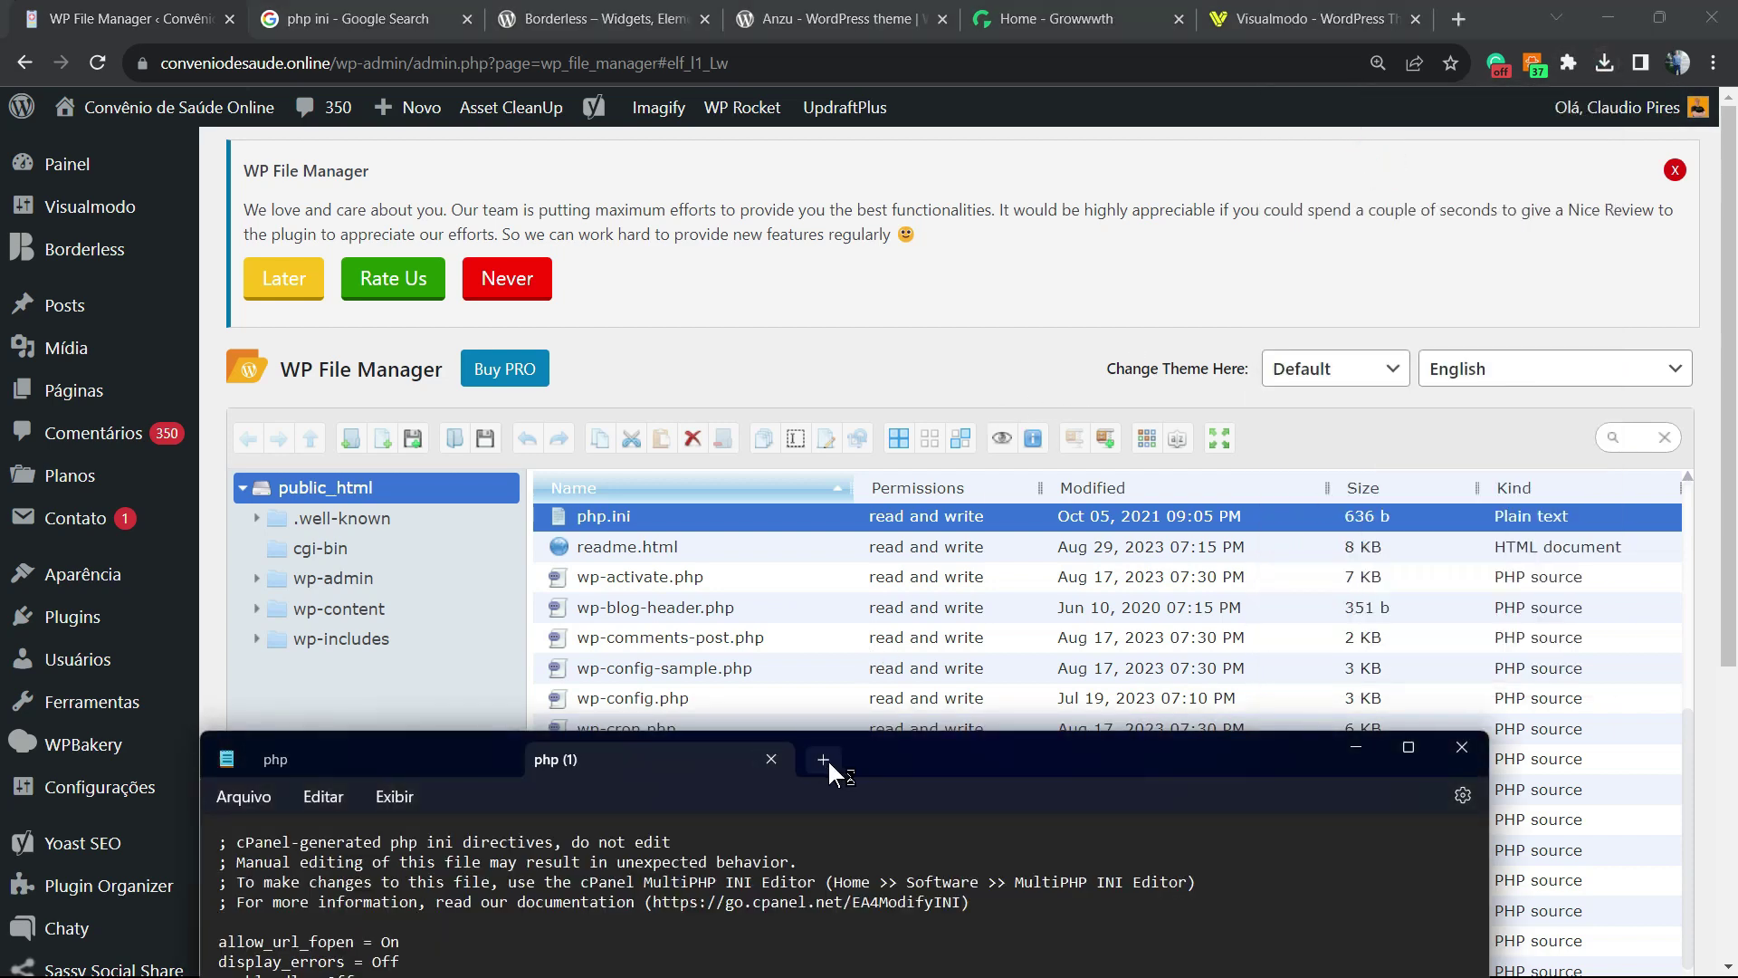
left_click_drag(828, 759, 915, 264)
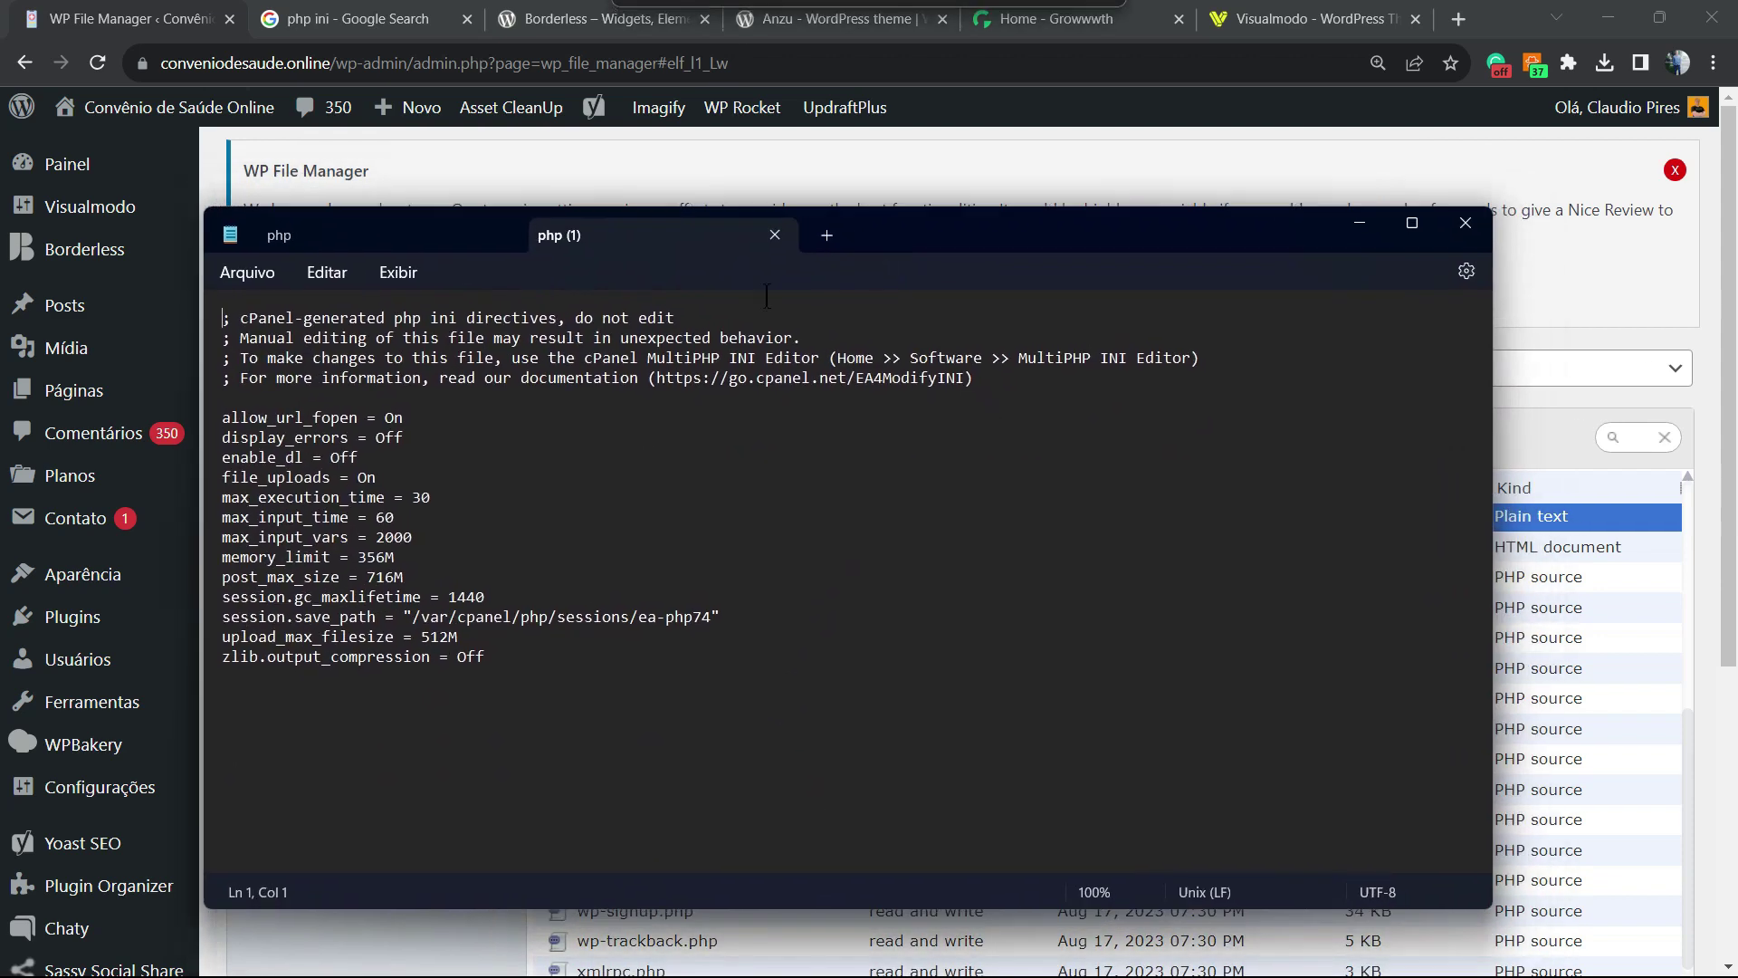
double_click(237, 637)
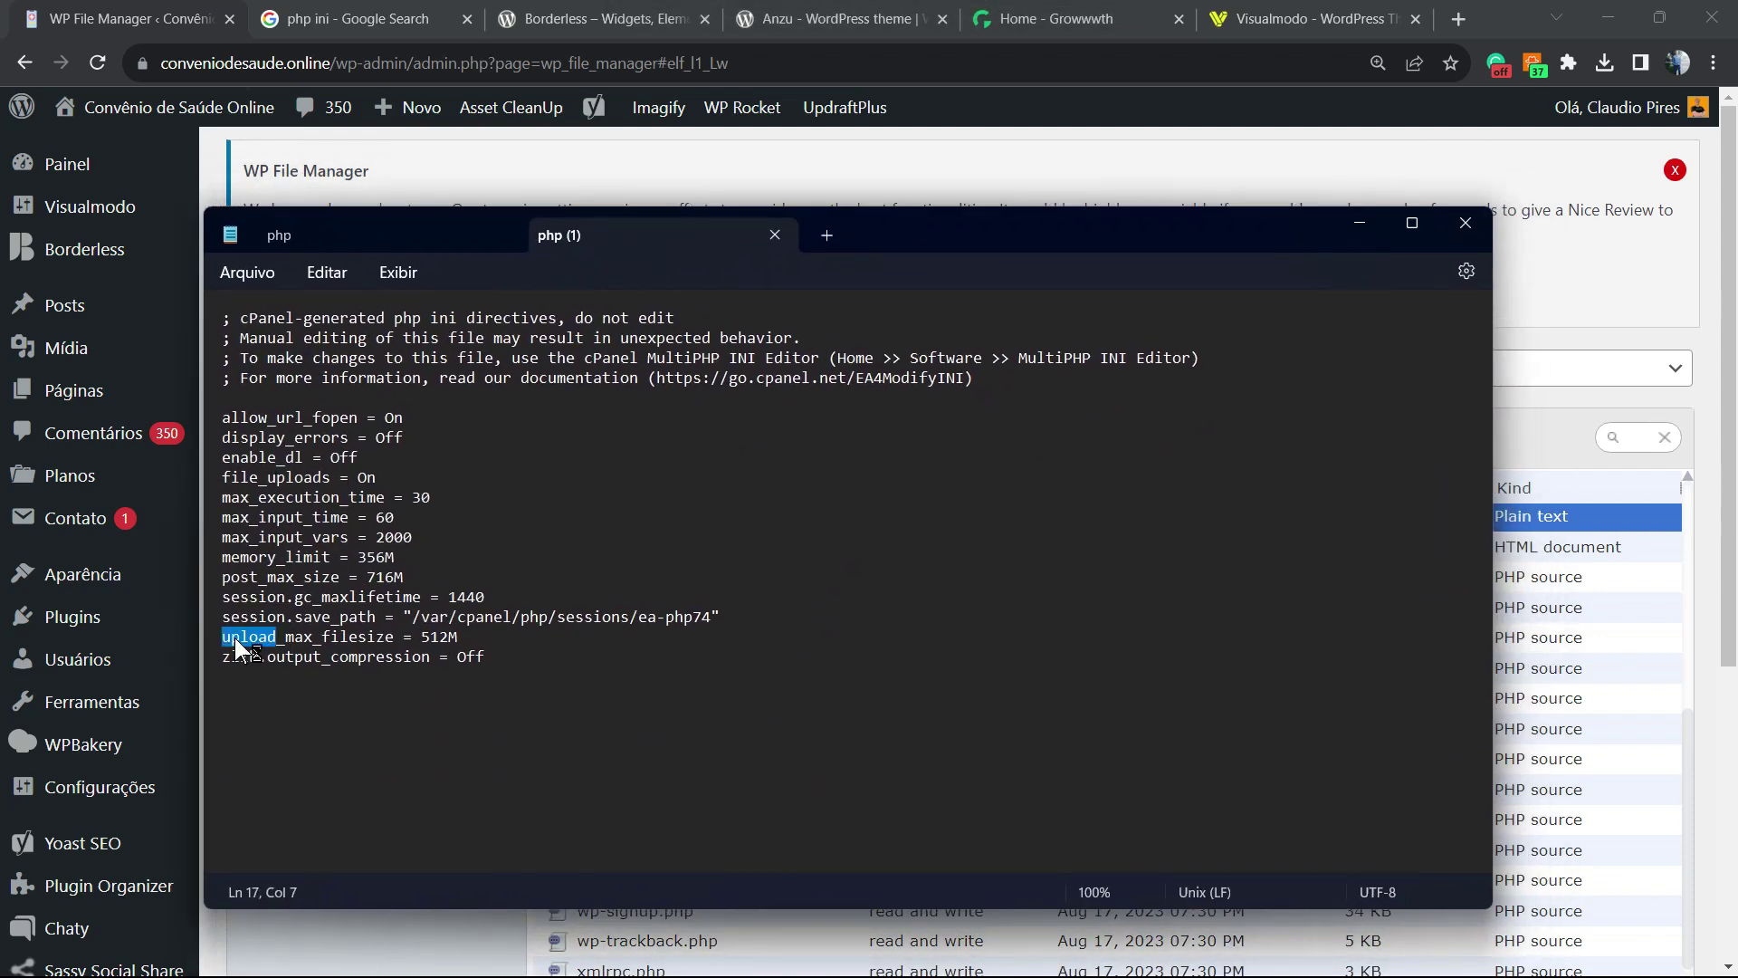
triple_click(237, 642)
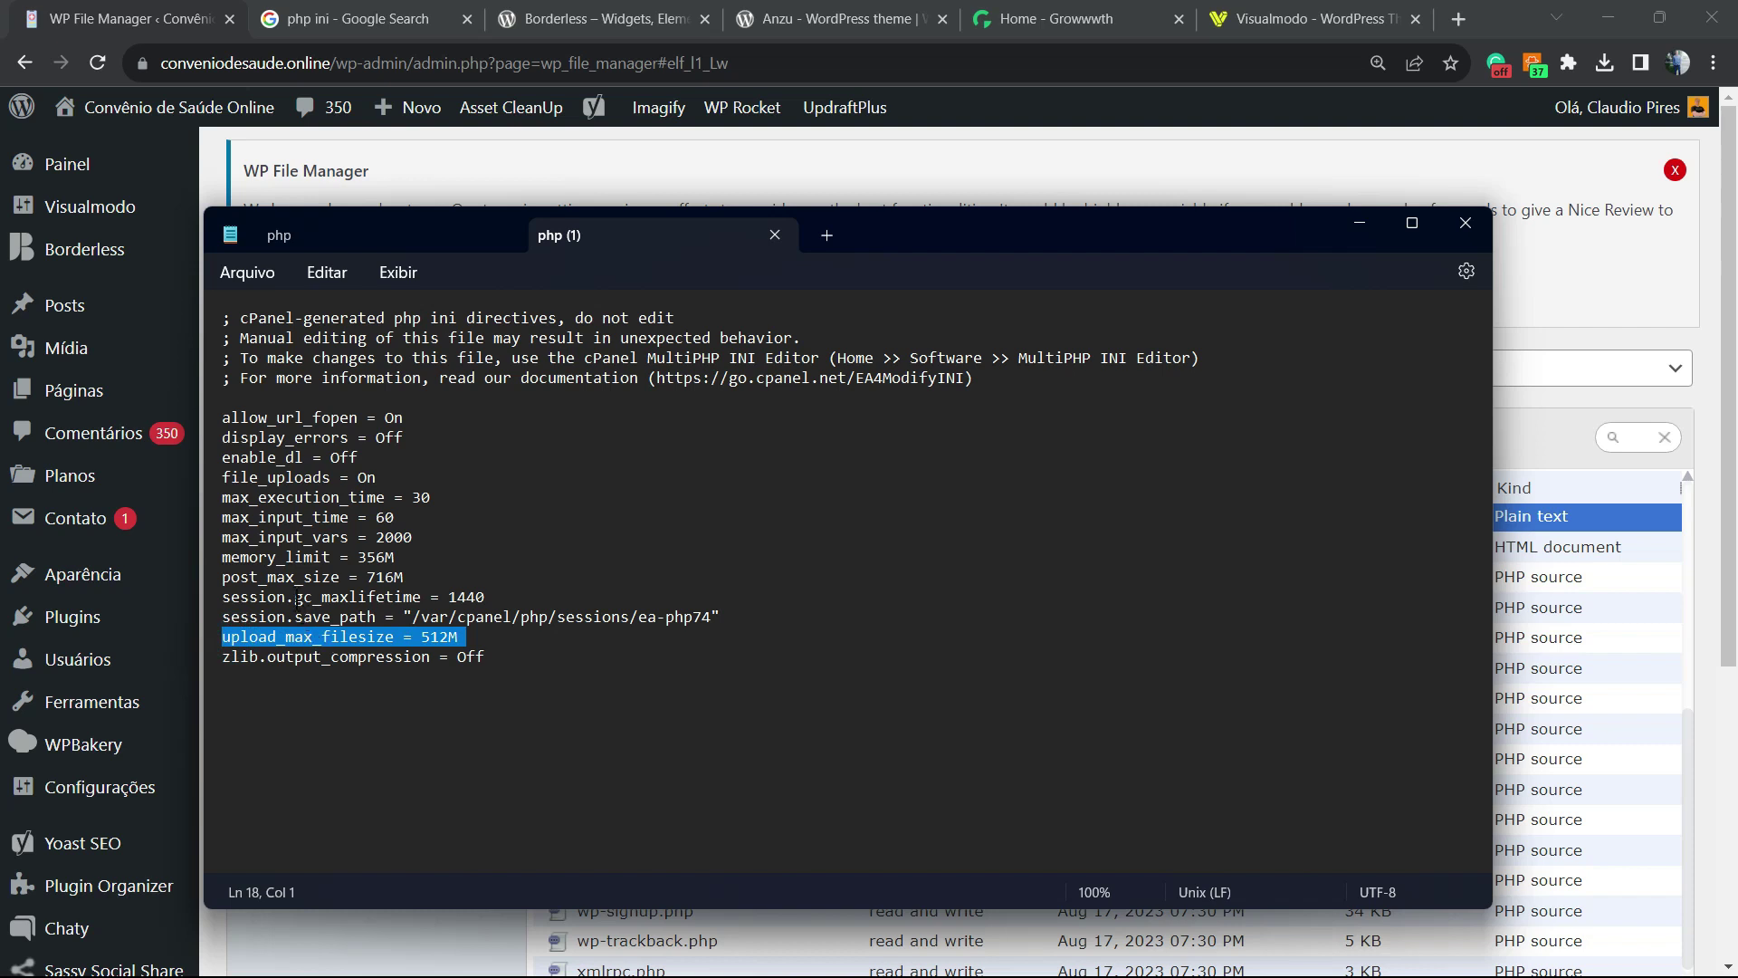
double_click(278, 577)
triple_click(279, 577)
Step: Highlight the memory_limit = 356M, max_input_time and max_execution_time = 30 lines, then open Arquivo
double_click(271, 558)
triple_click(272, 558)
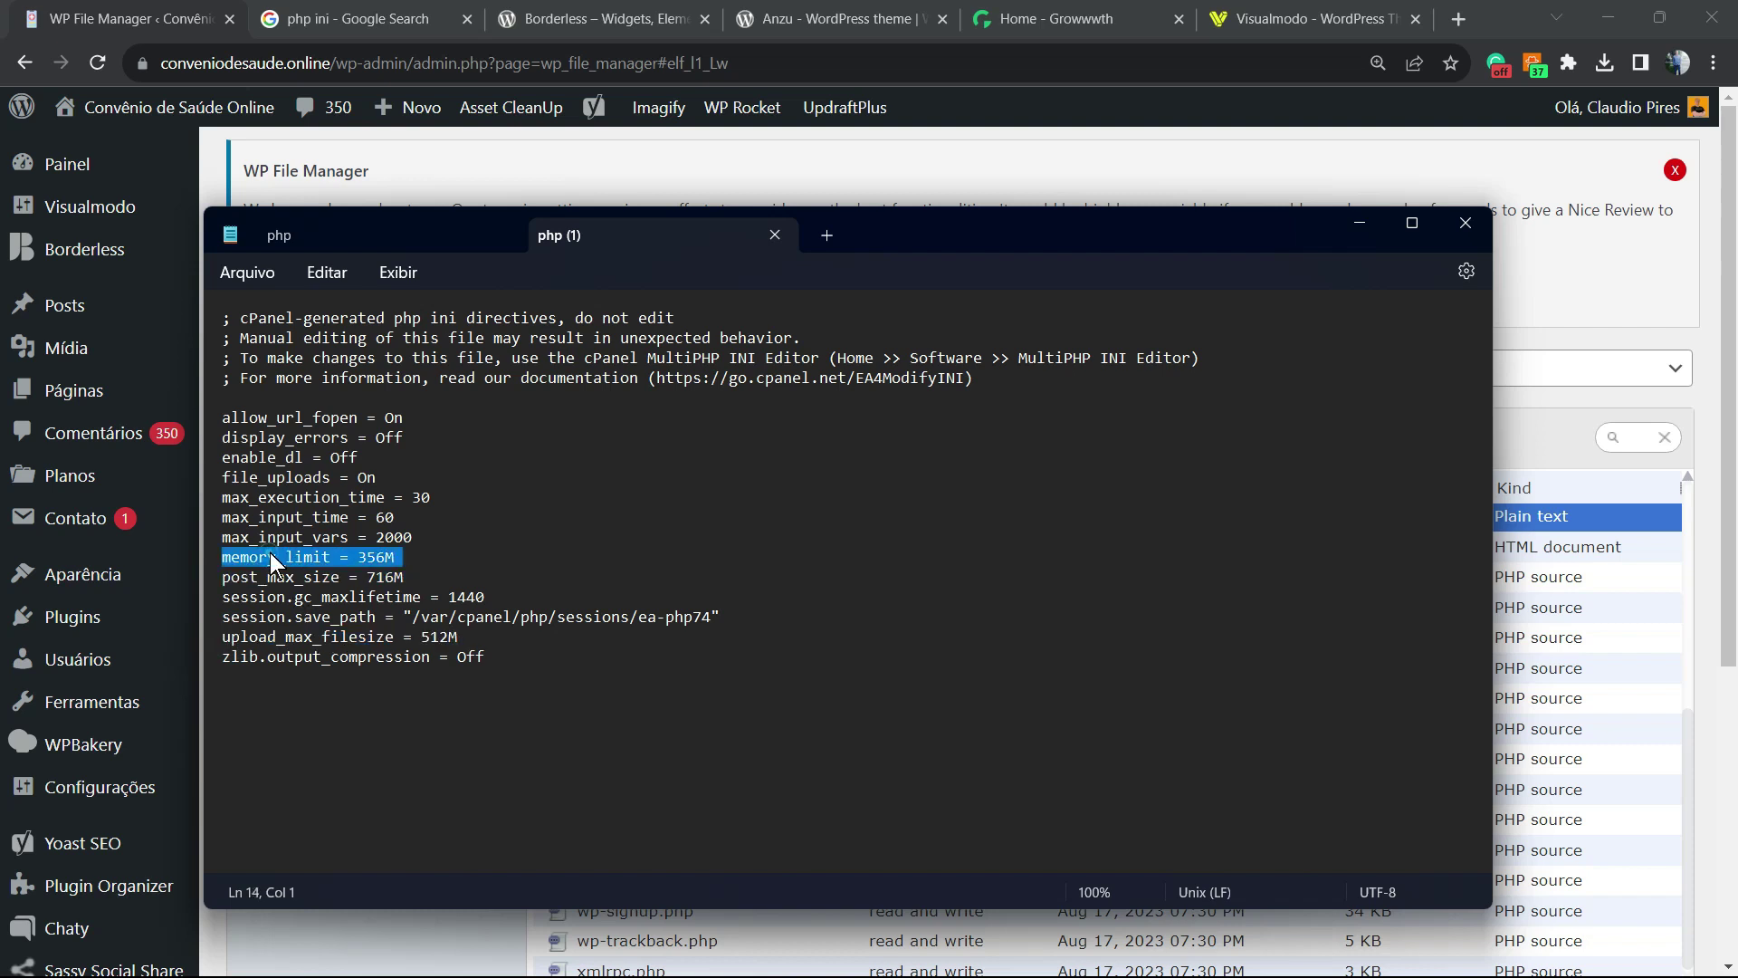
double_click(272, 517)
triple_click(272, 517)
double_click(272, 497)
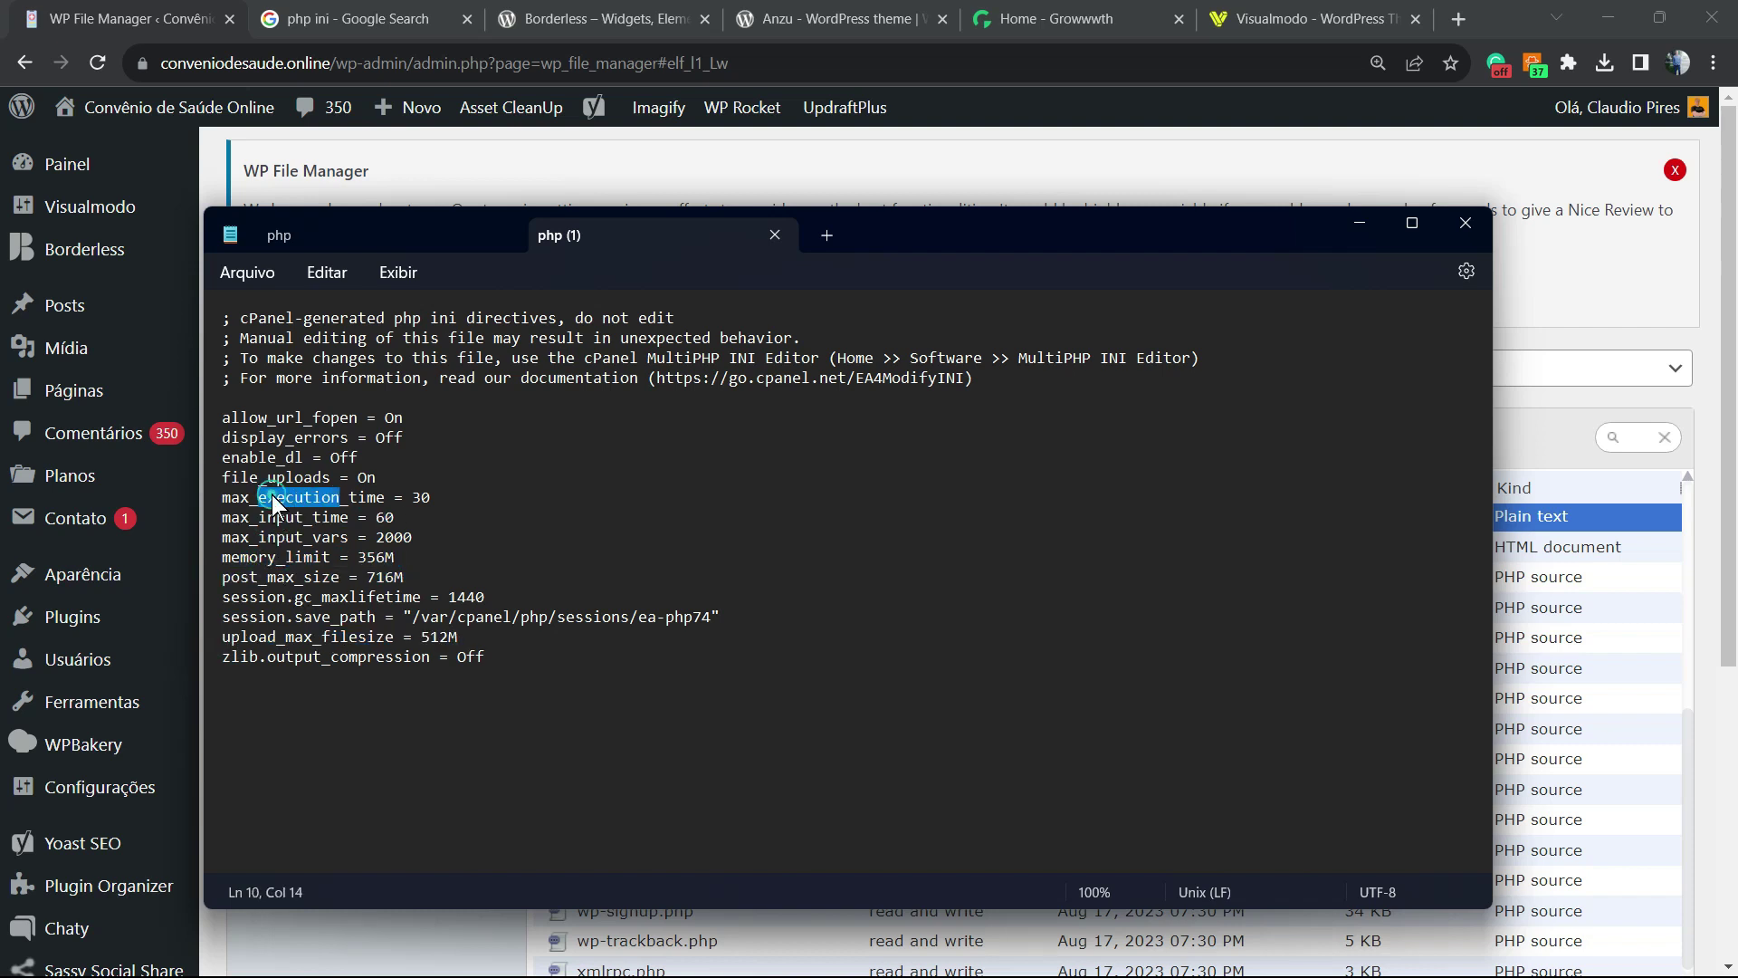
triple_click(273, 496)
double_click(273, 496)
triple_click(273, 496)
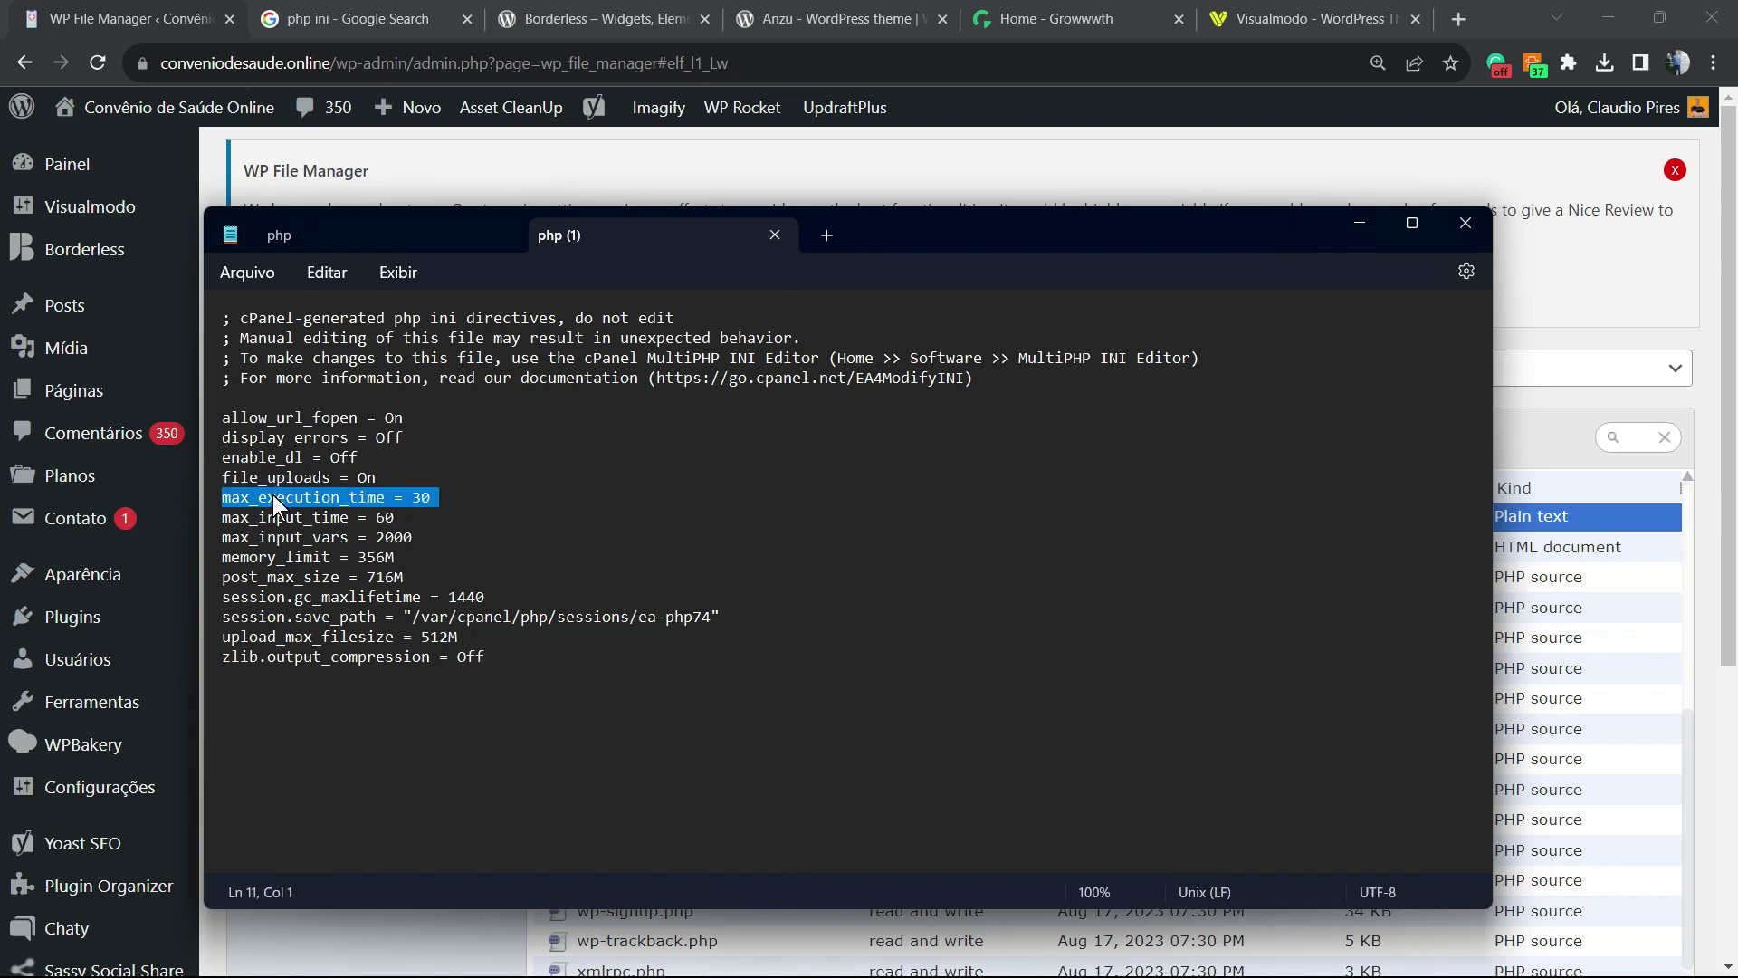
left_click(247, 275)
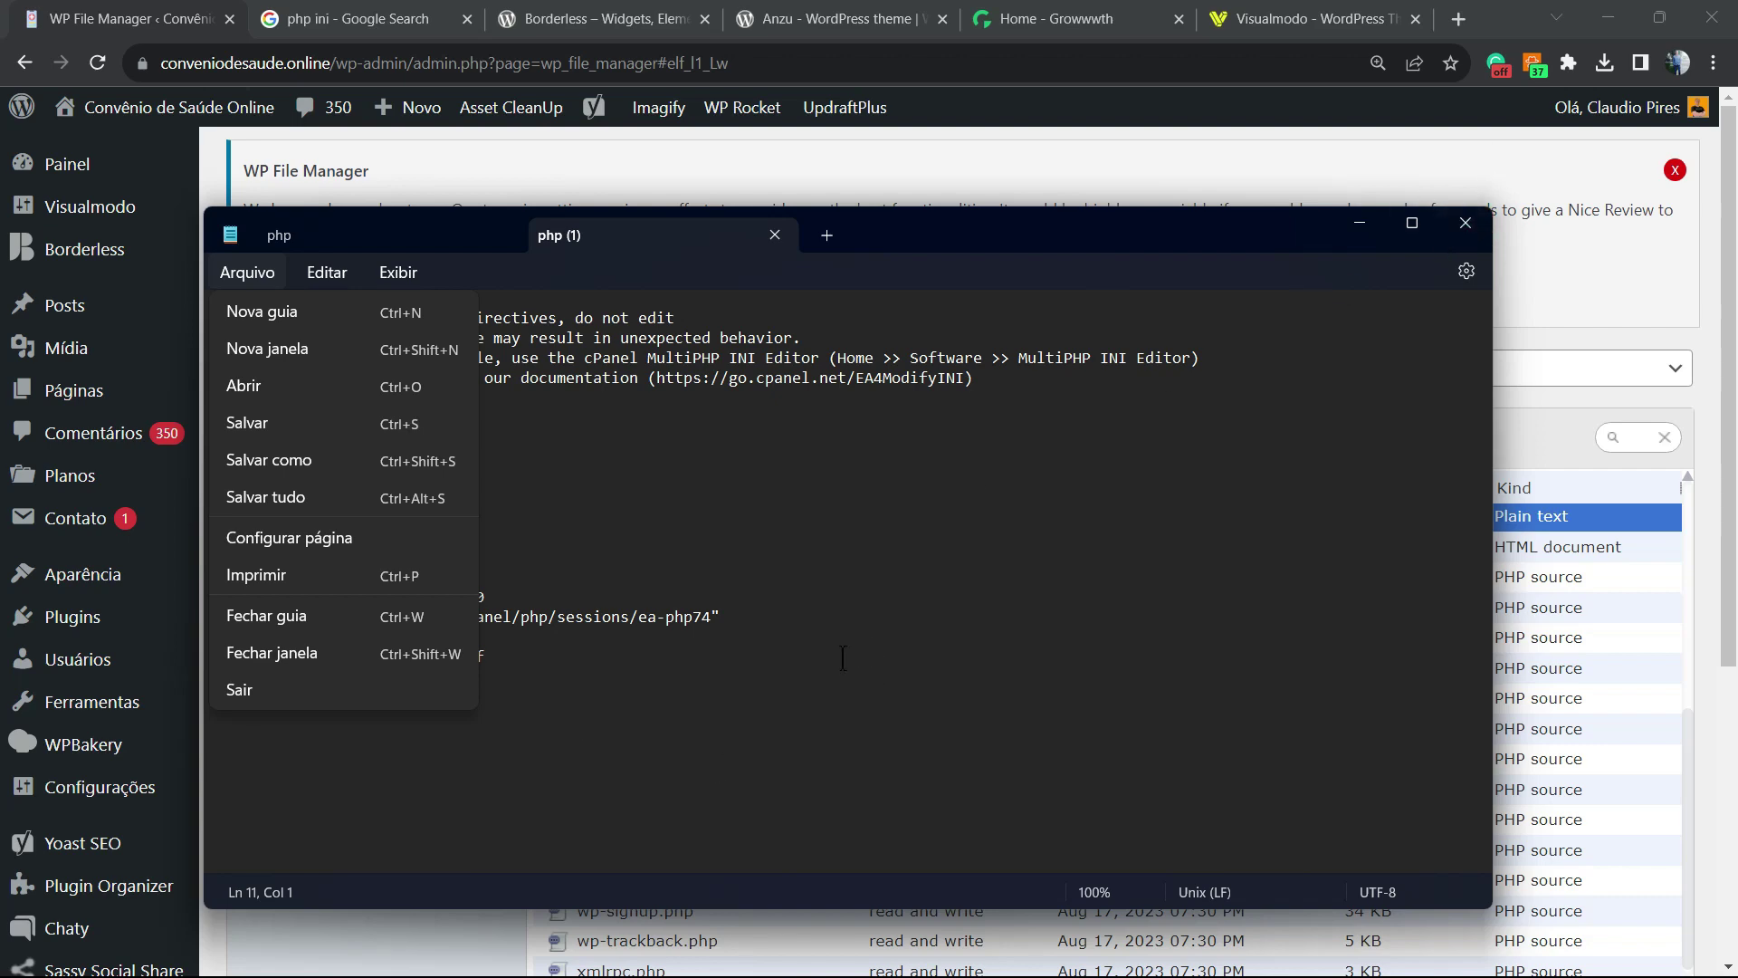
left_click_drag(871, 229, 892, 667)
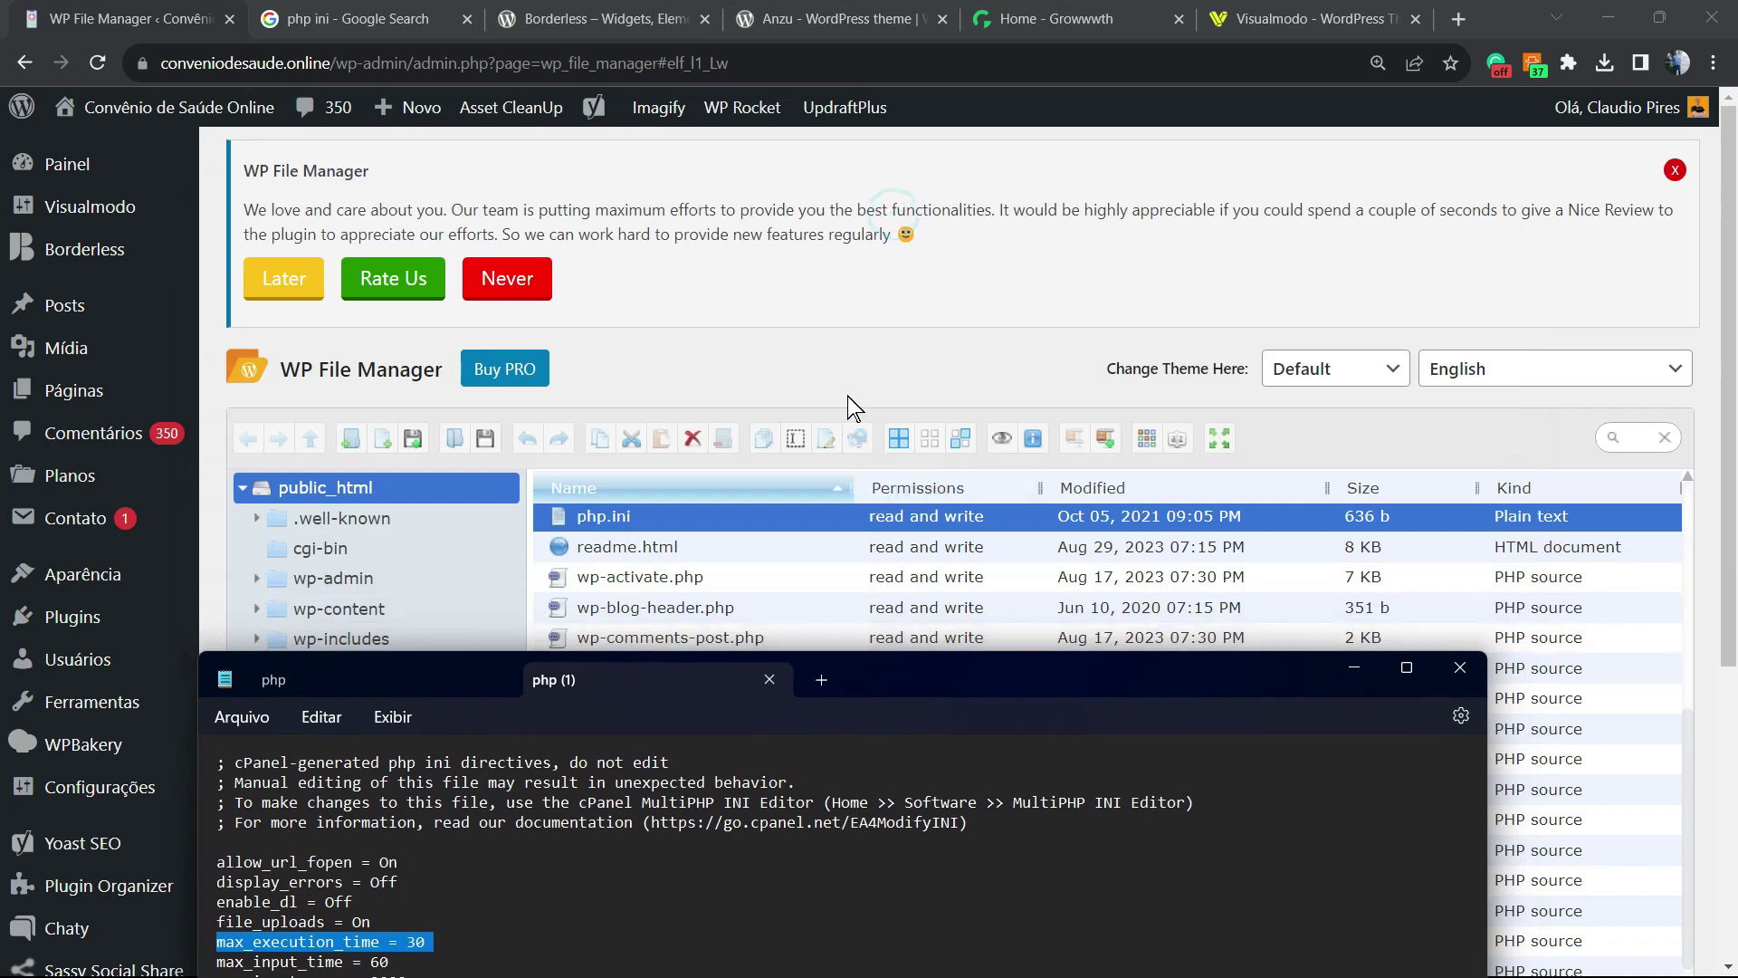
Step: Bring WP File Manager back in front of Notepad and scroll back to php.ini (636 b)
scroll(842, 381, "down", 4)
left_click(521, 588)
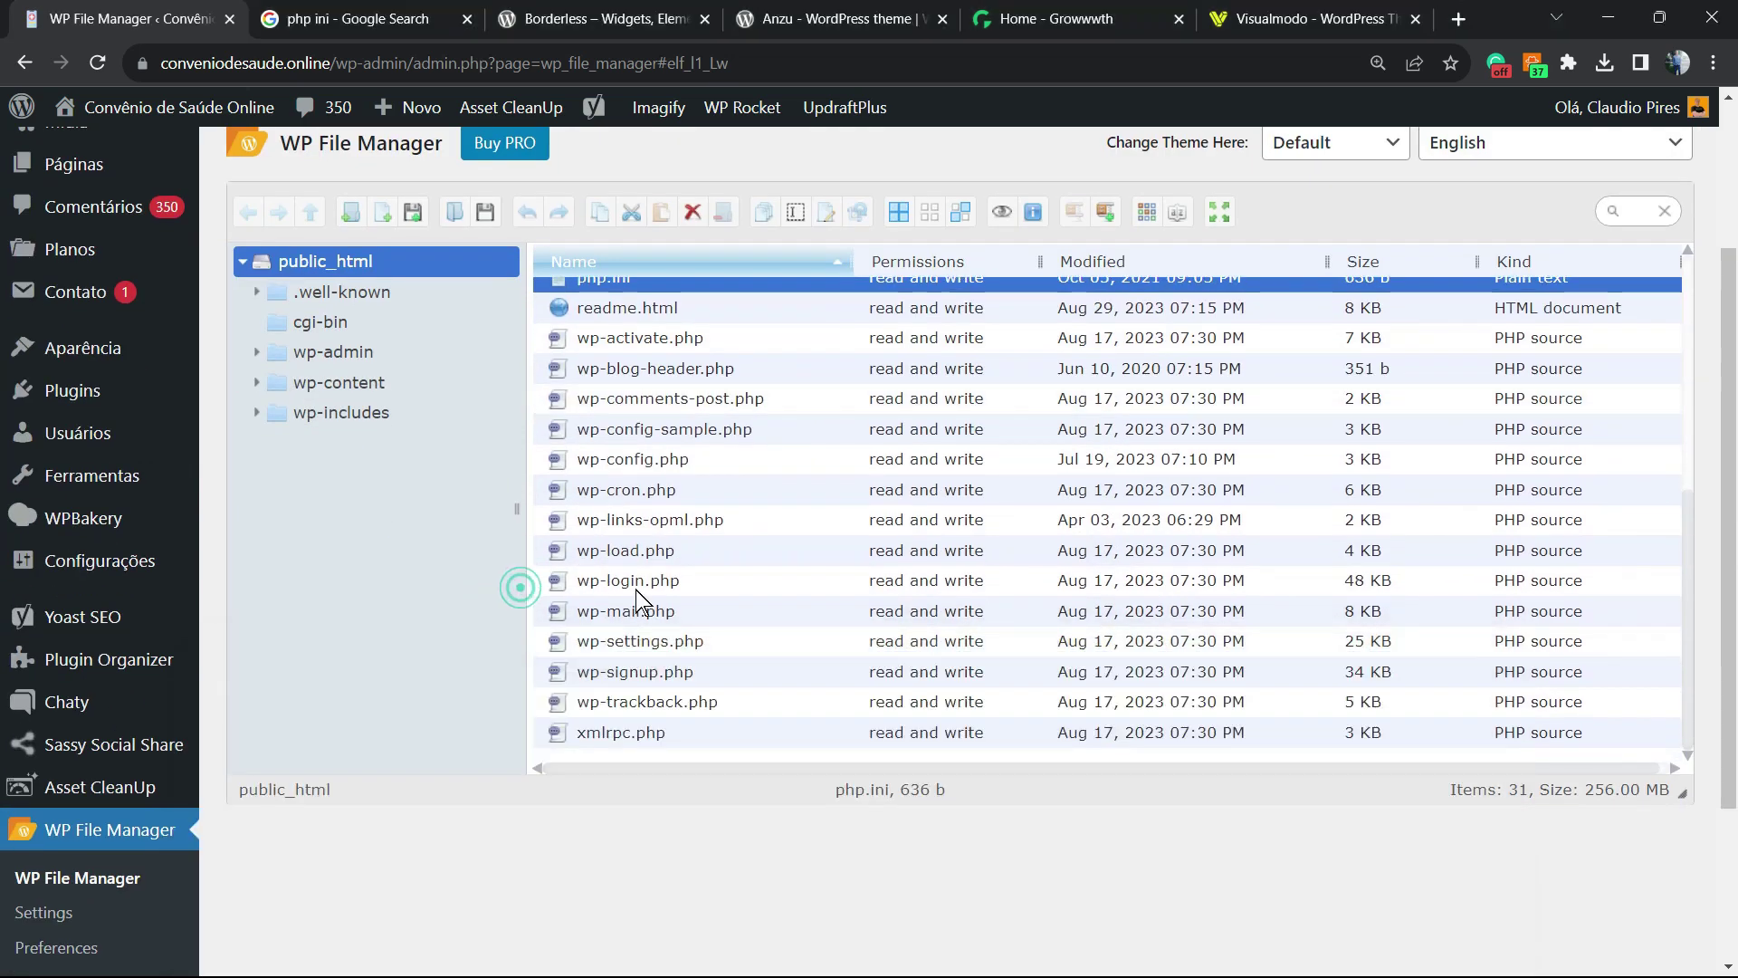
scroll(635, 589, "up", 3)
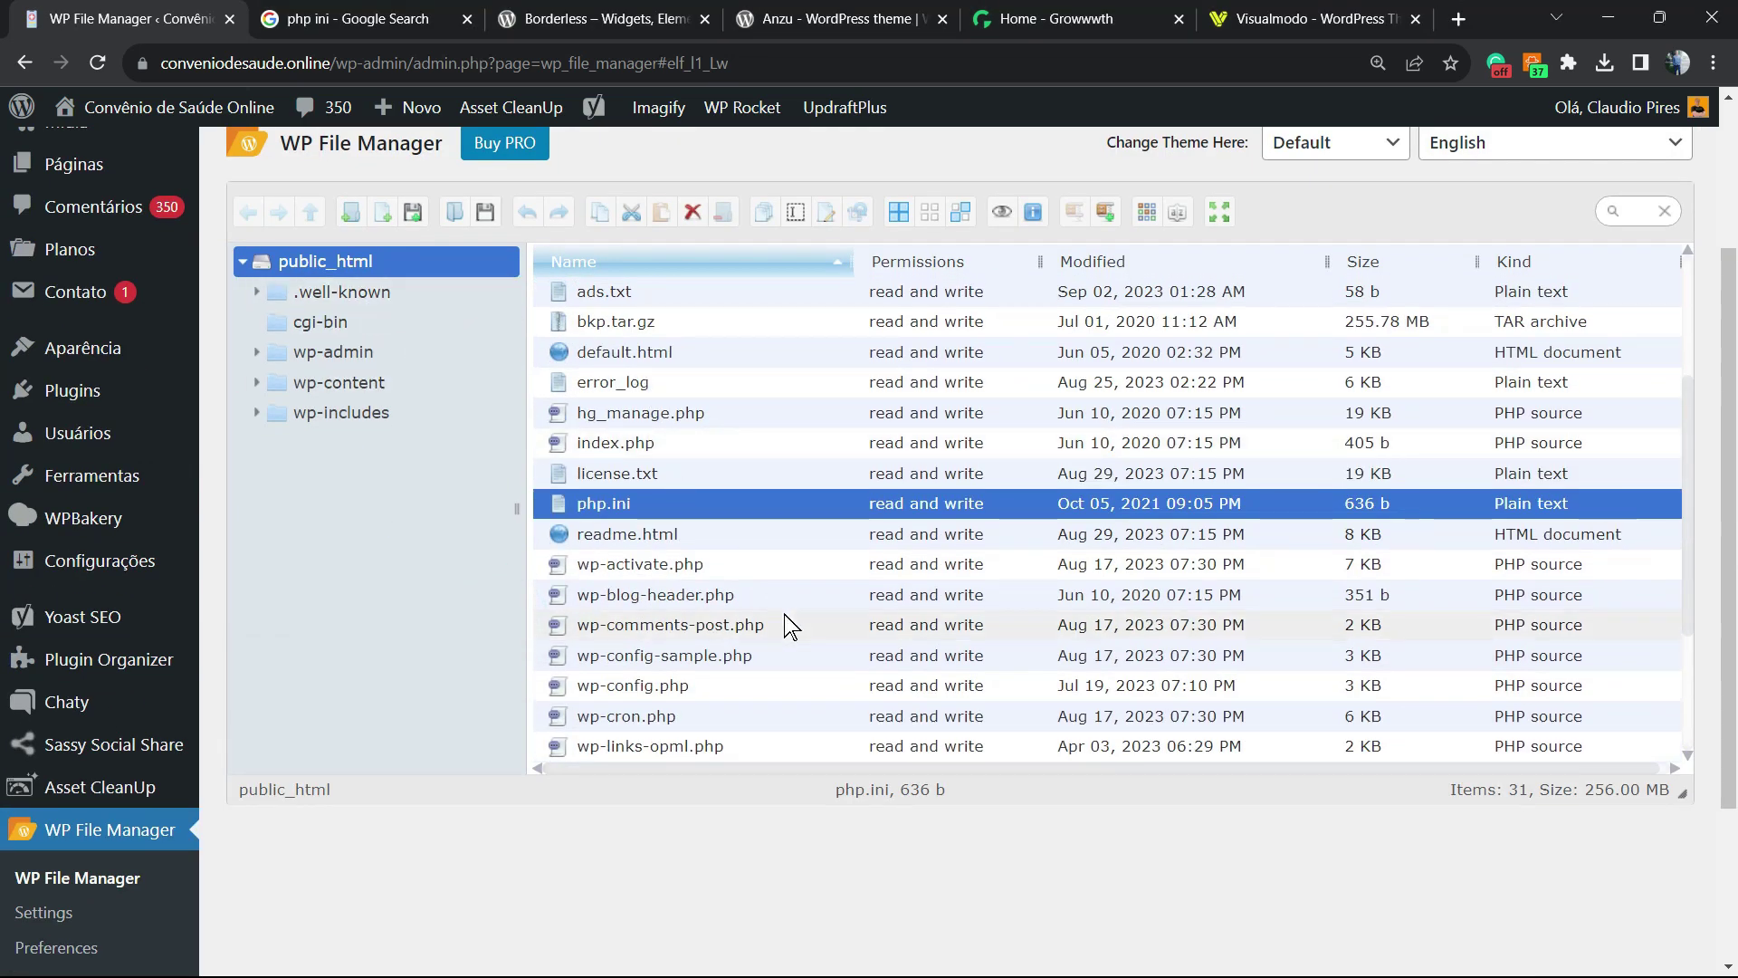
scroll(788, 625, "down", 5)
scroll(730, 532, "up", 5)
scroll(741, 529, "up", 1)
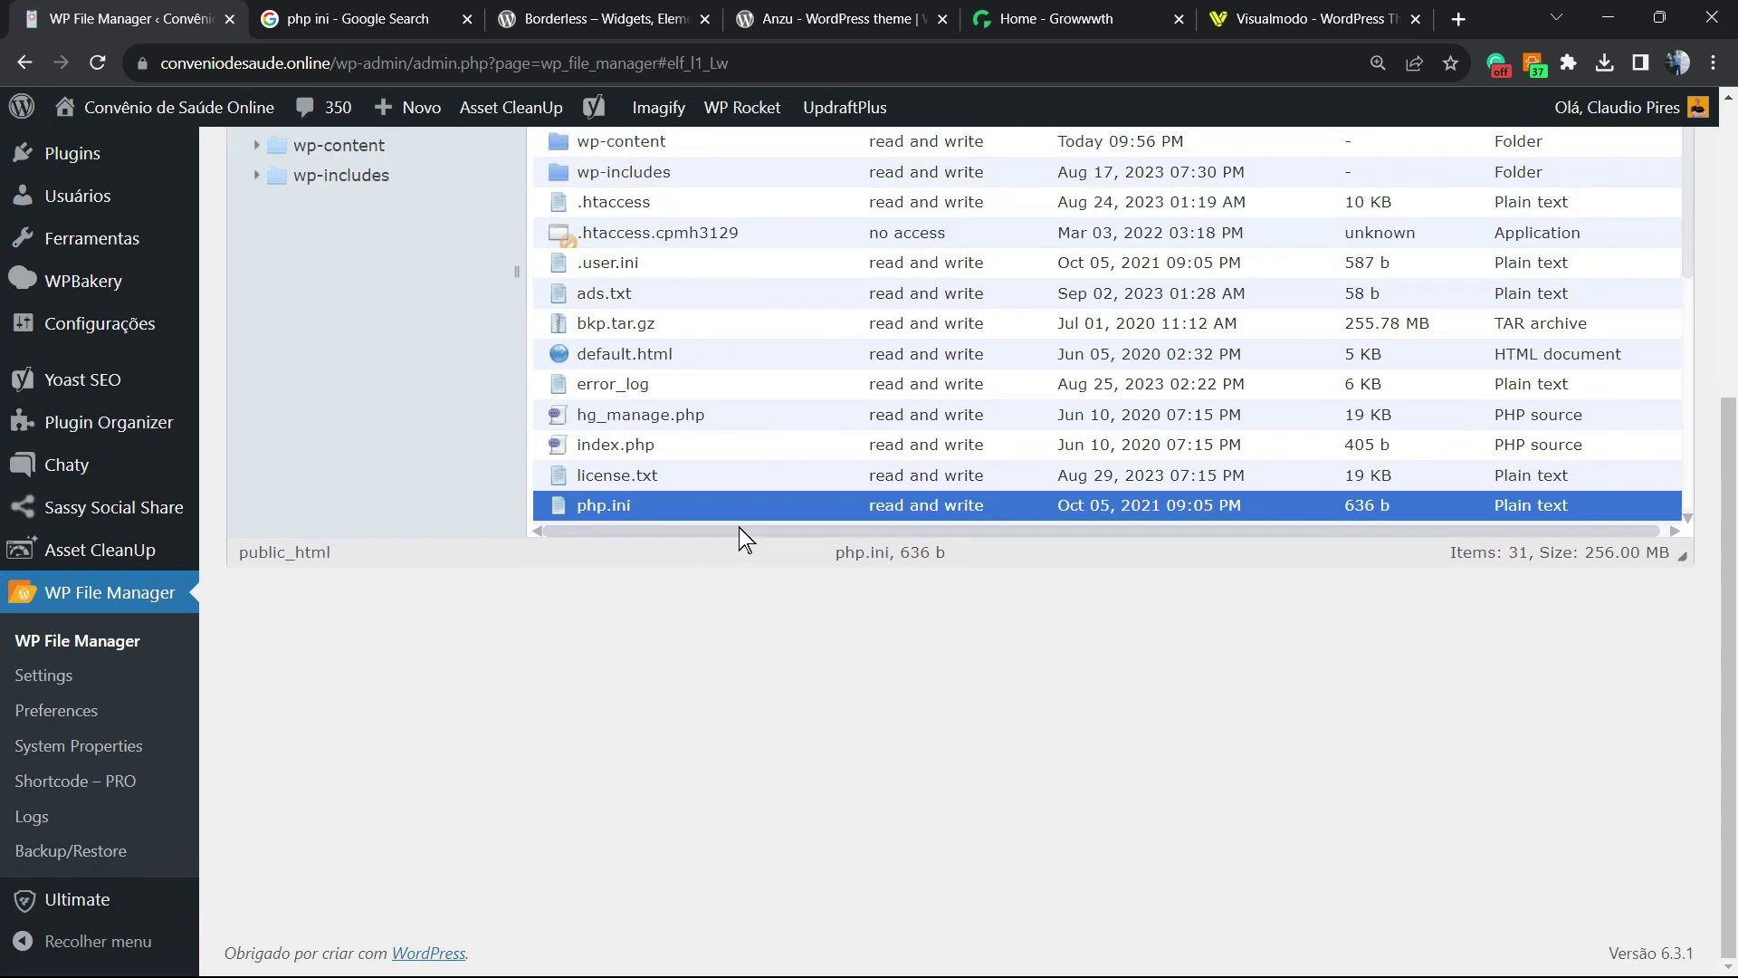
scroll(739, 527, "up", 5)
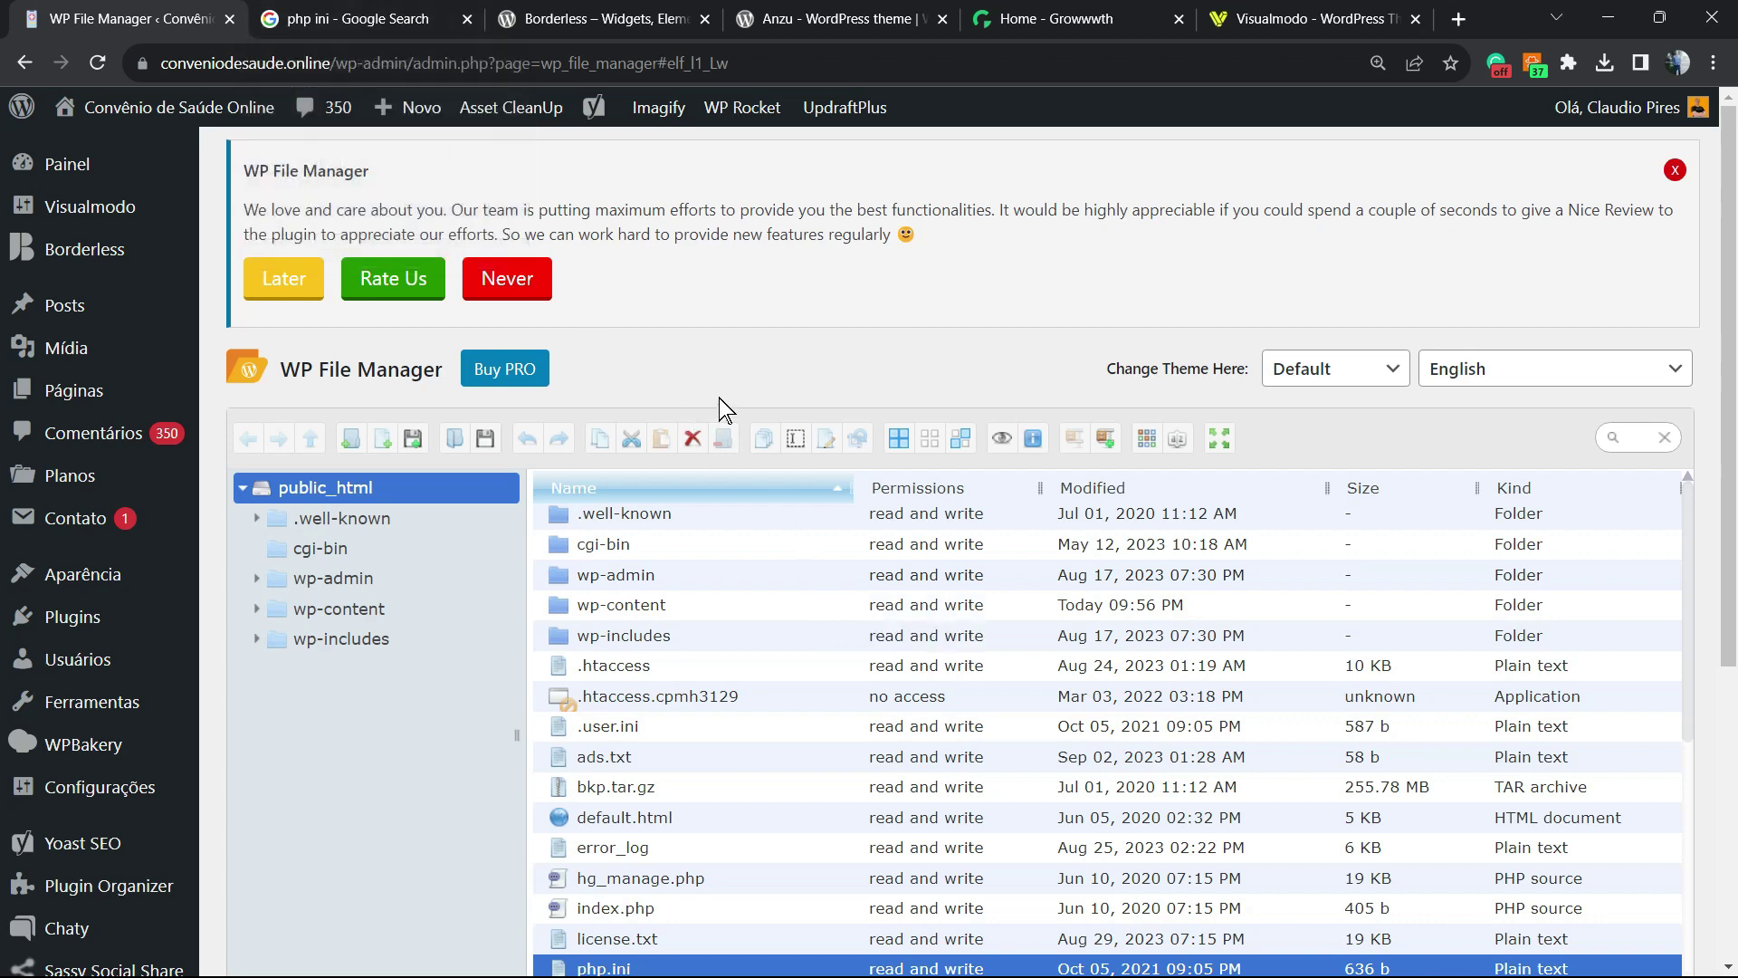
scroll(774, 507, "down", 6)
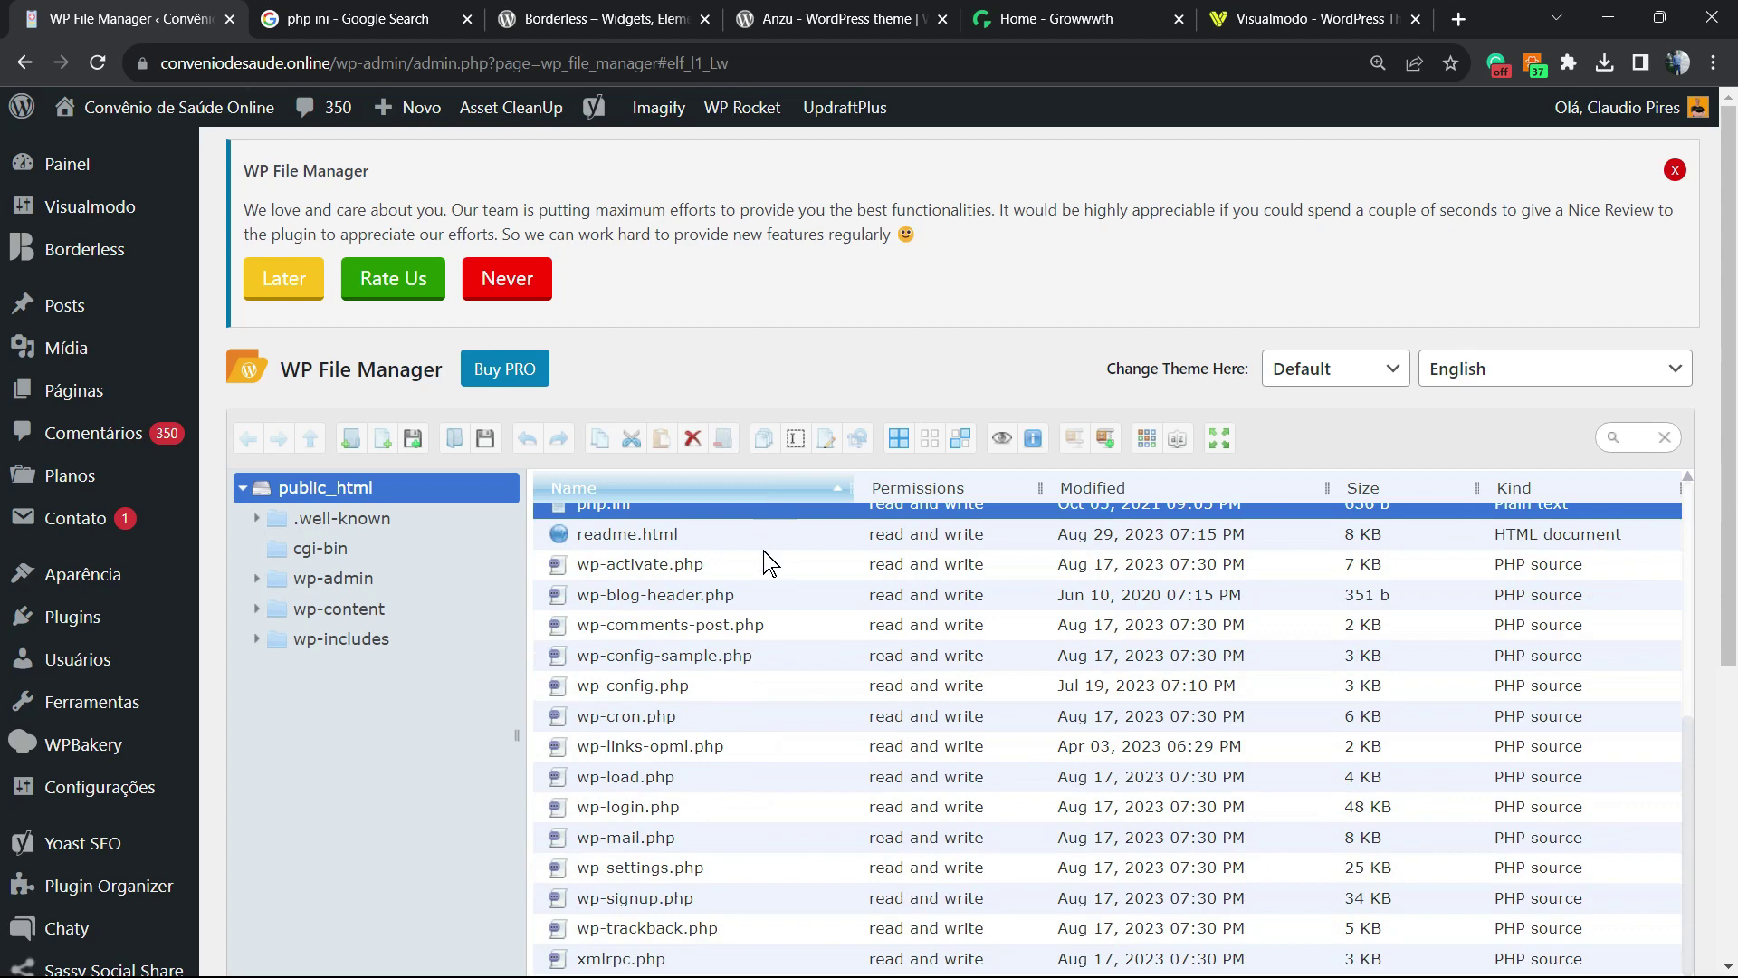
scroll(773, 566, "down", 3)
scroll(765, 574, "up", 5)
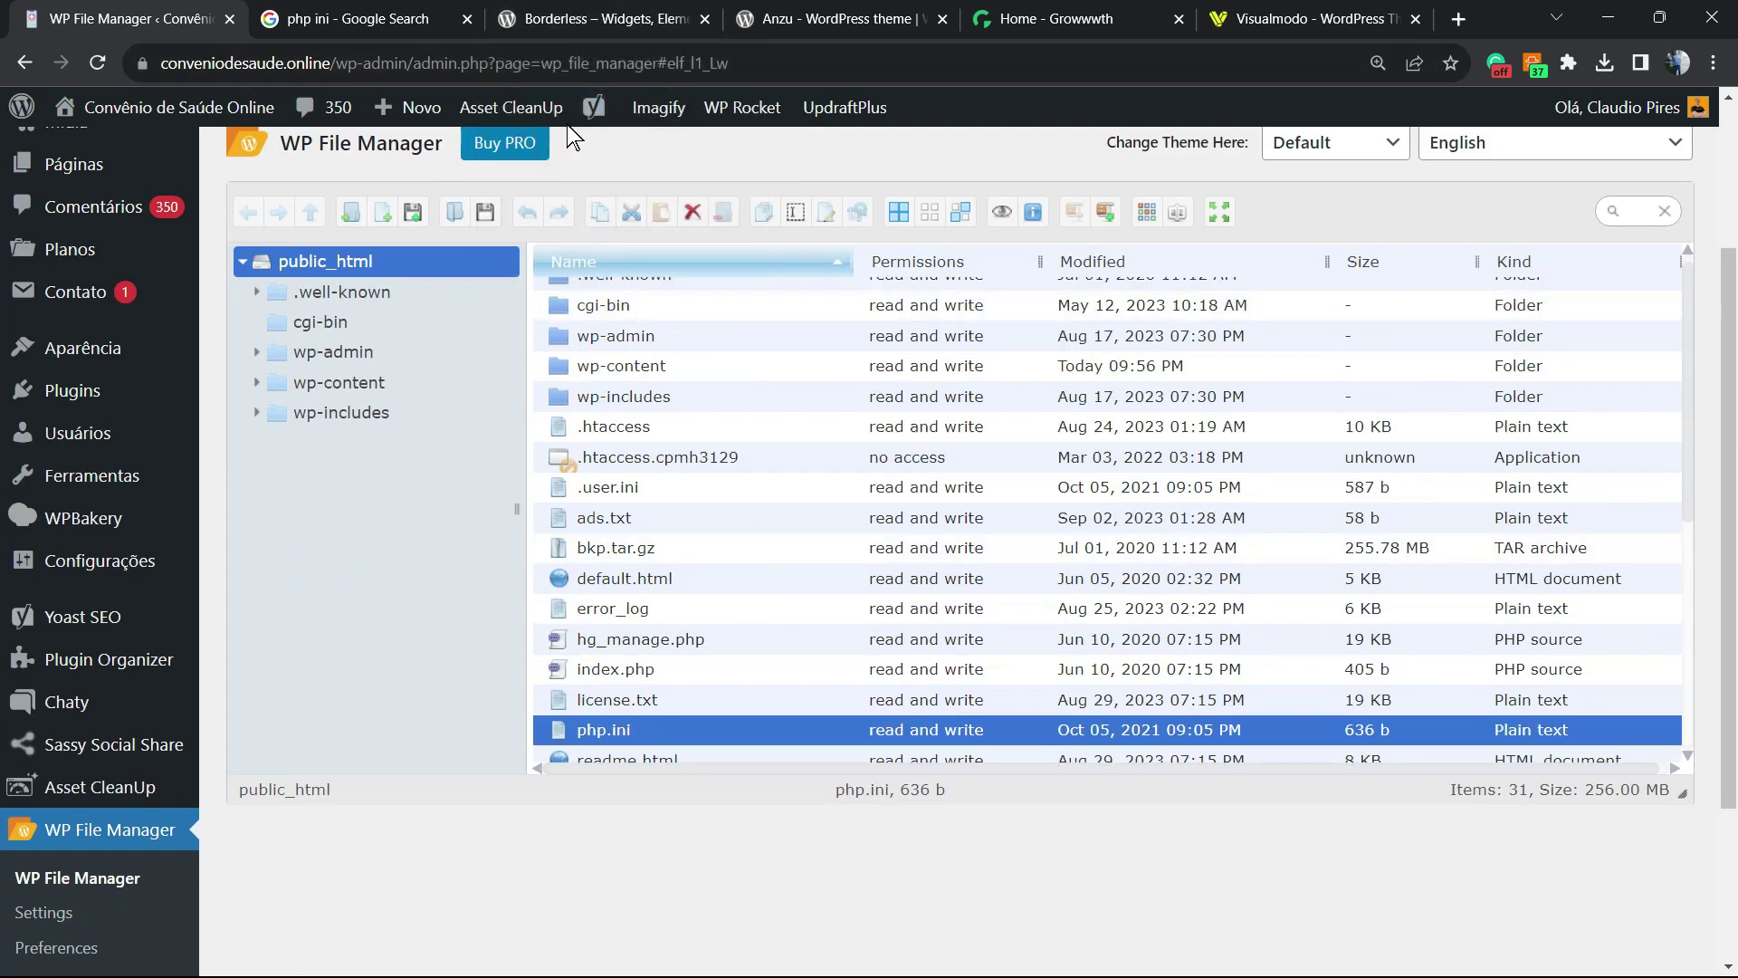
Step: Look over the Borderless plugin page, selecting its title text, then move to the Anzu theme page
left_click(613, 11)
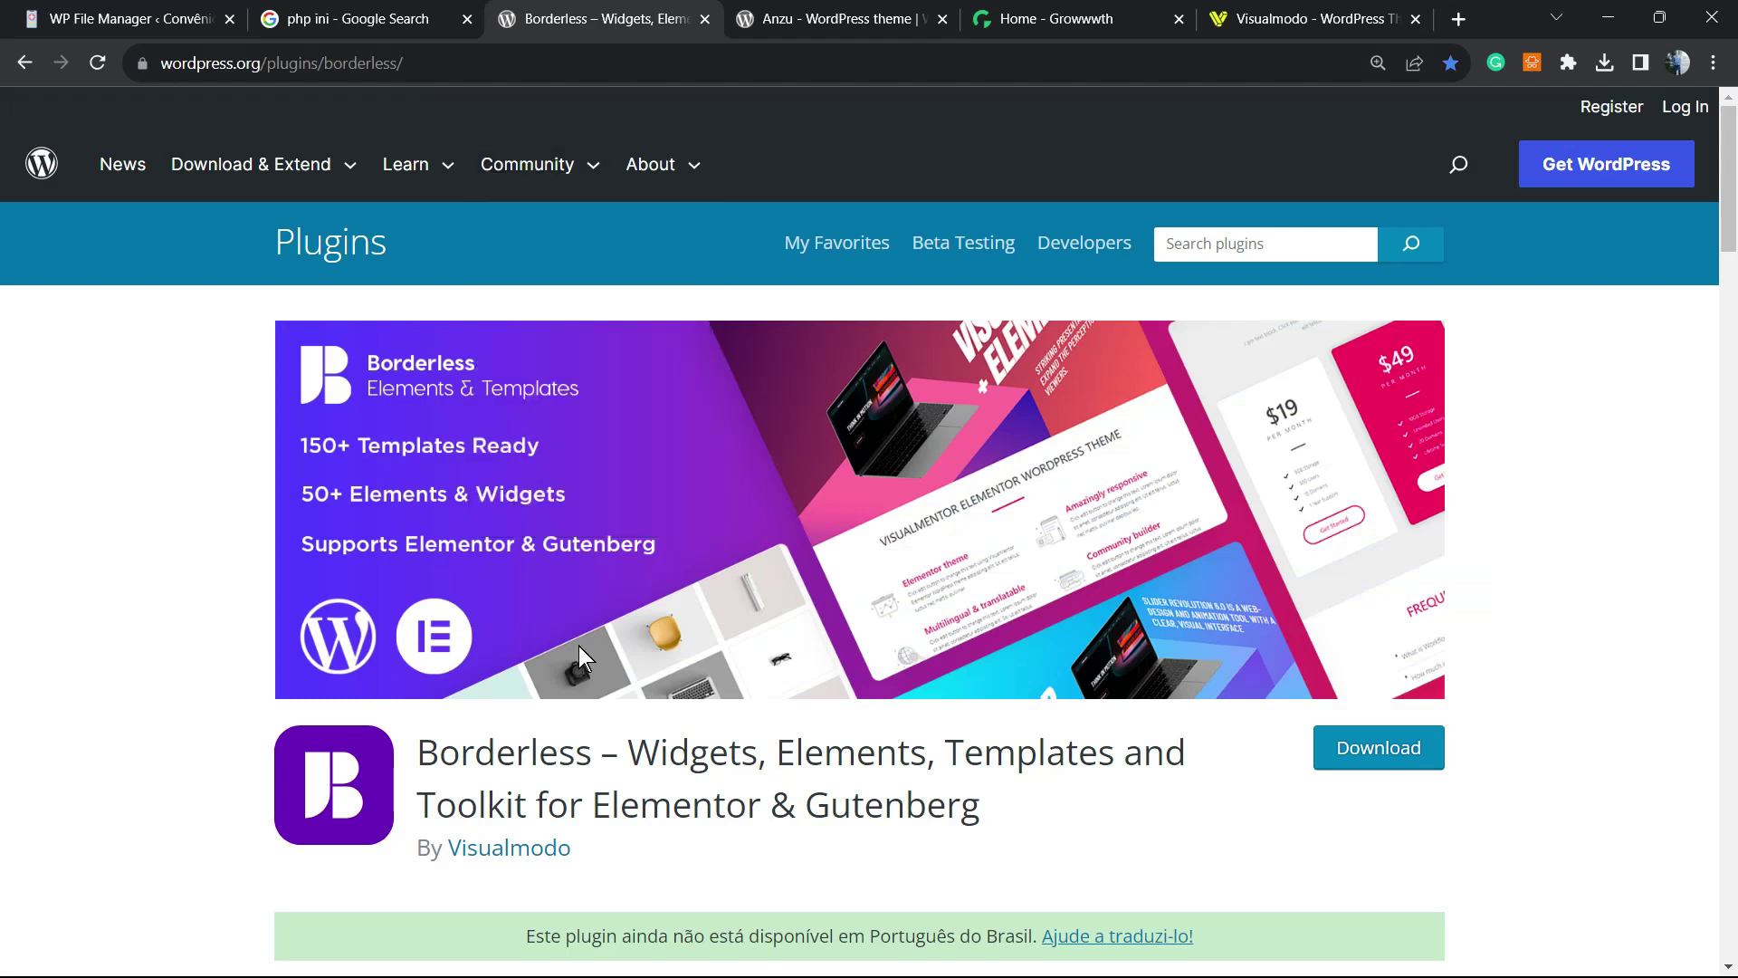
double_click(453, 802)
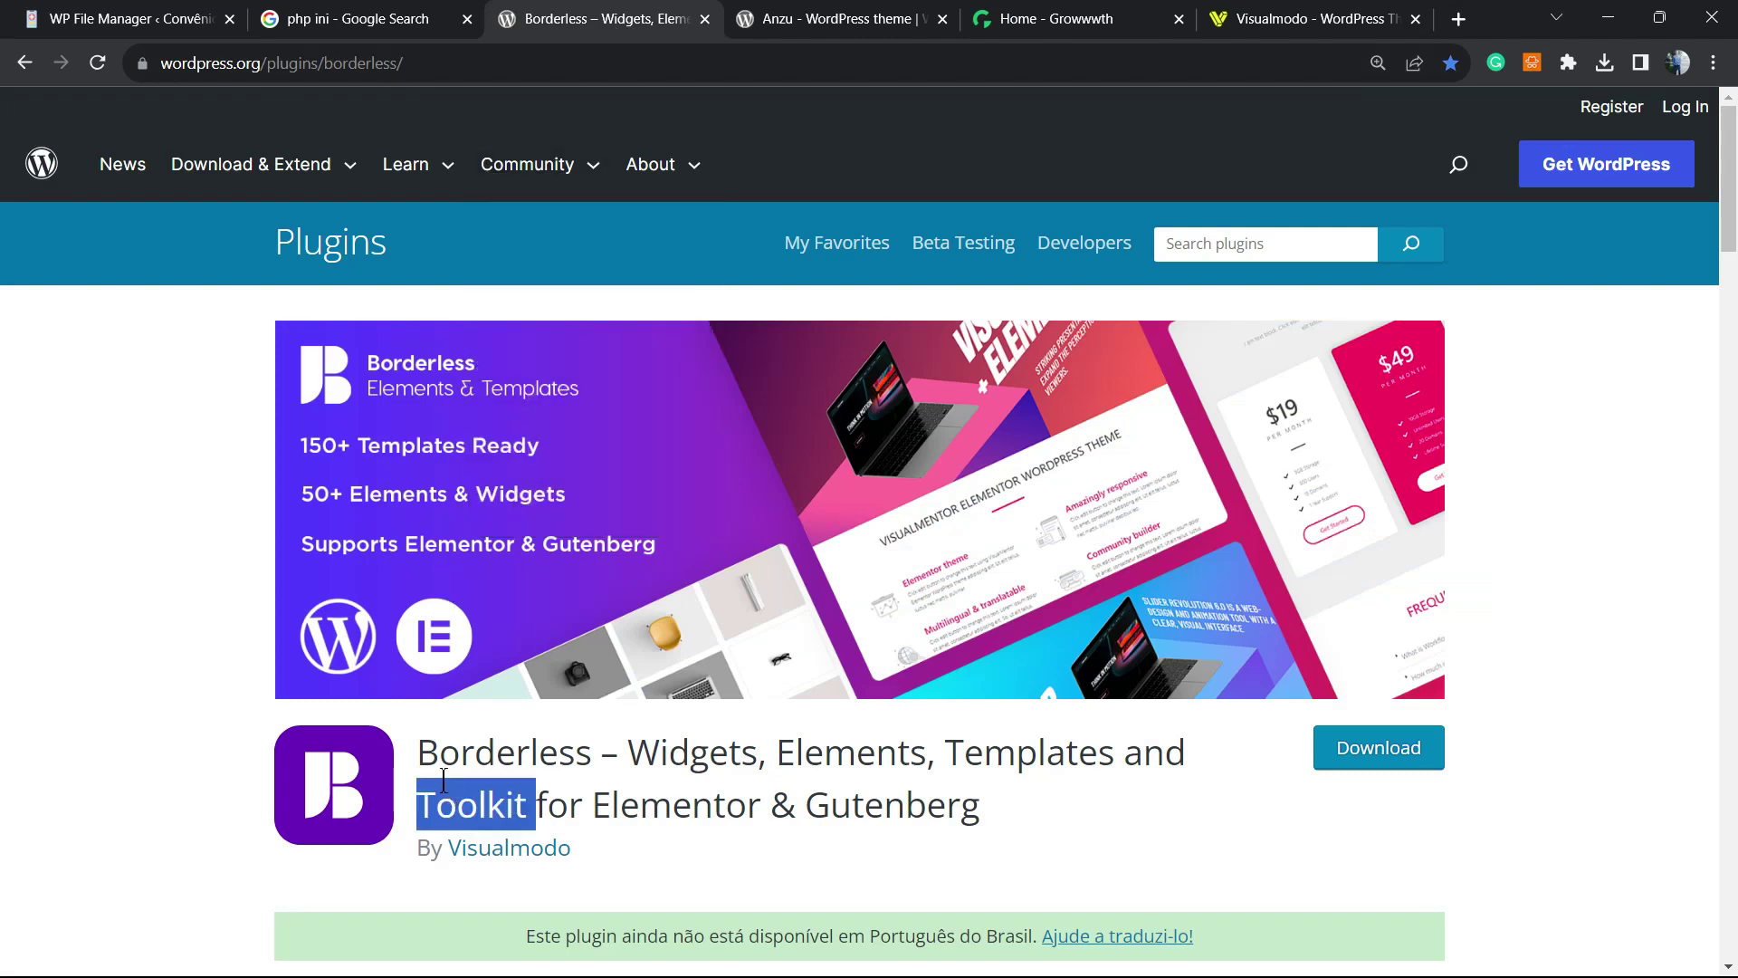
left_click(554, 752)
double_click(703, 752)
triple_click(831, 754)
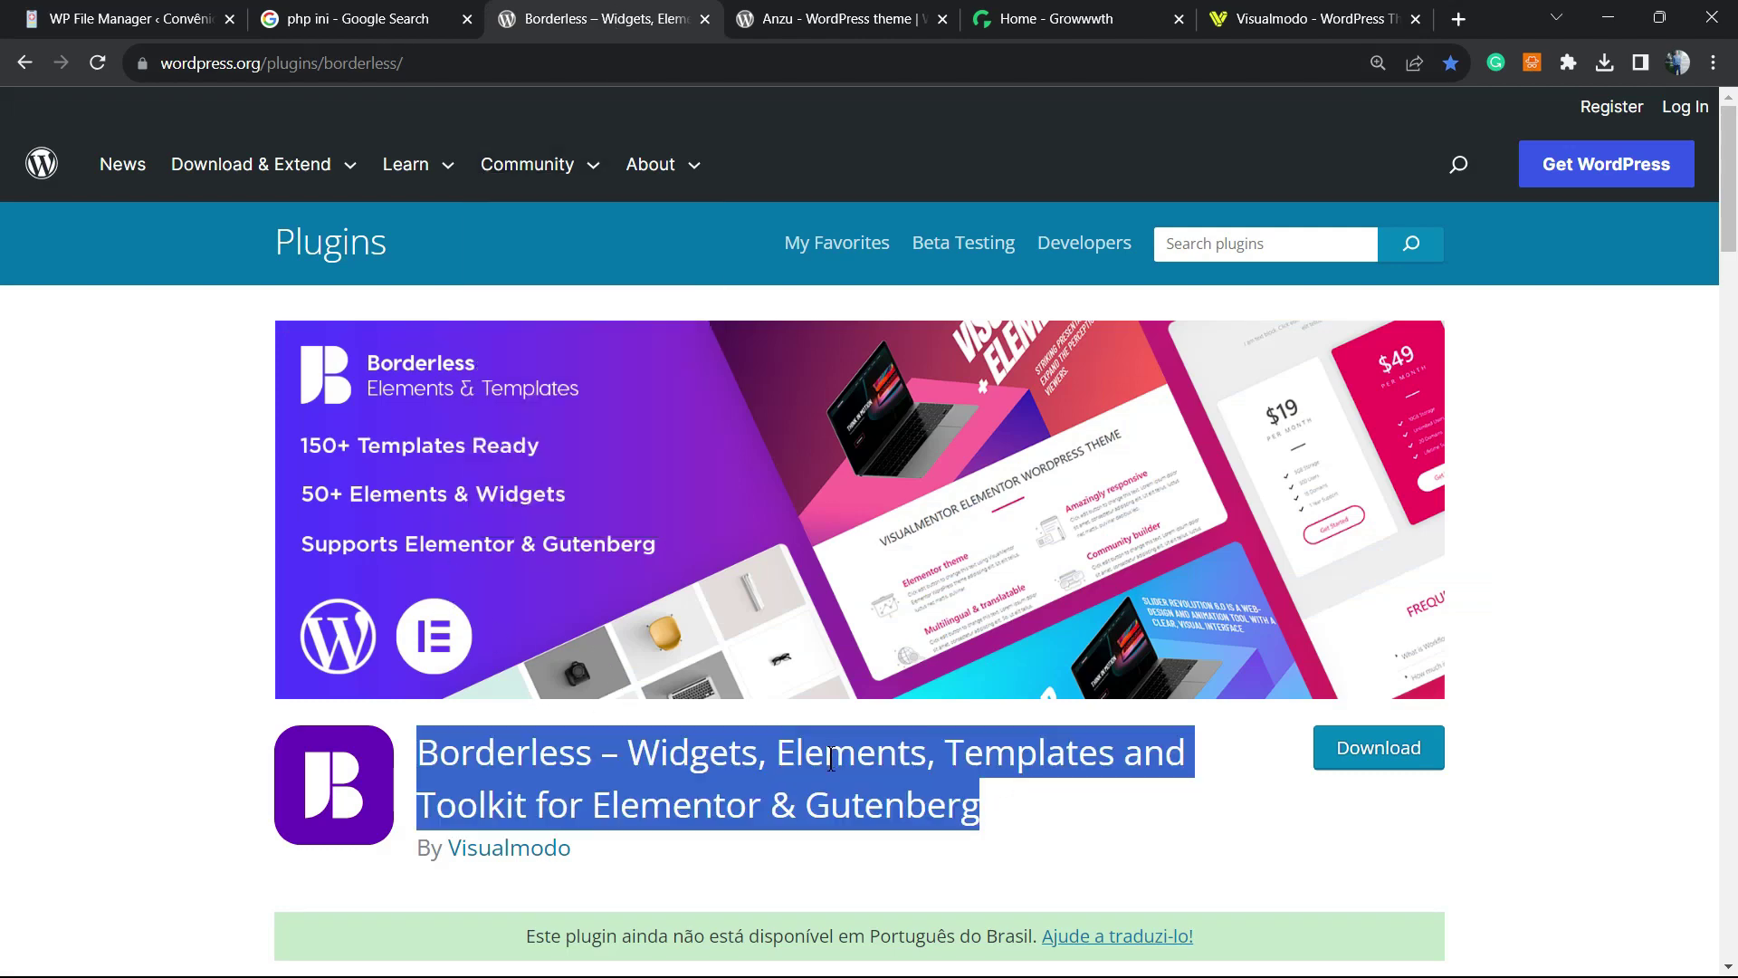
key("ctrl+Tab")
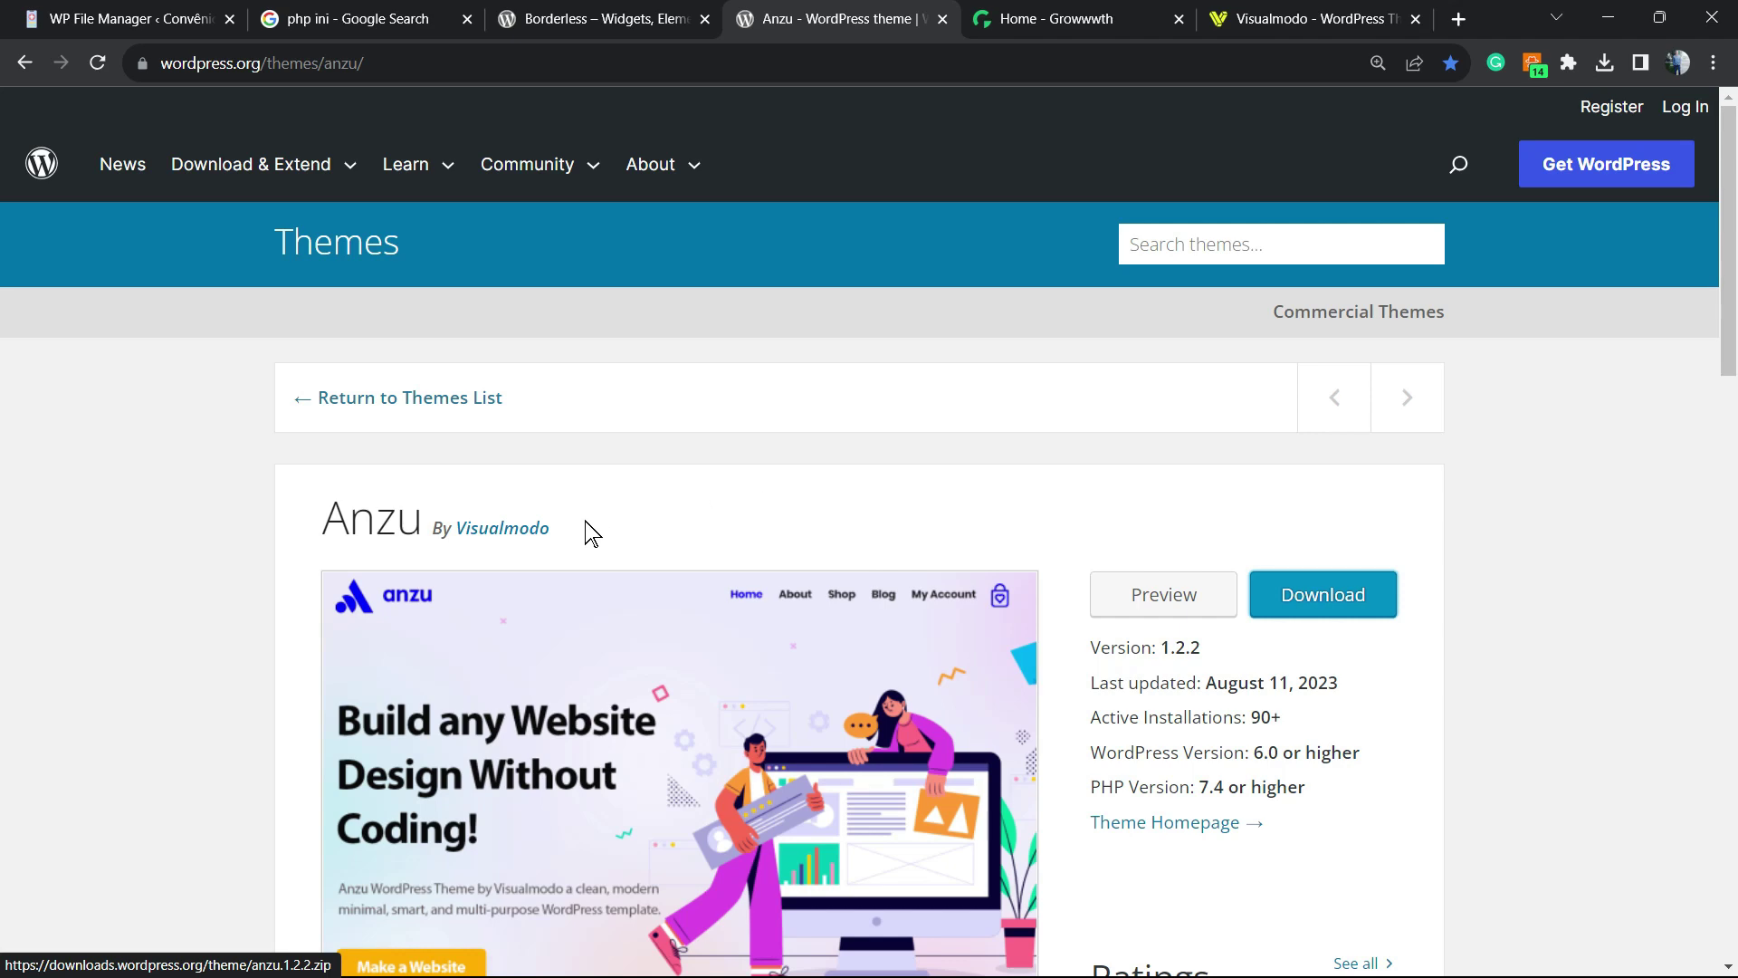
Step: Scroll through the Growwwth guest-posting publisher cards, then move on to the Visualmodo homepage
key("ctrl+Tab")
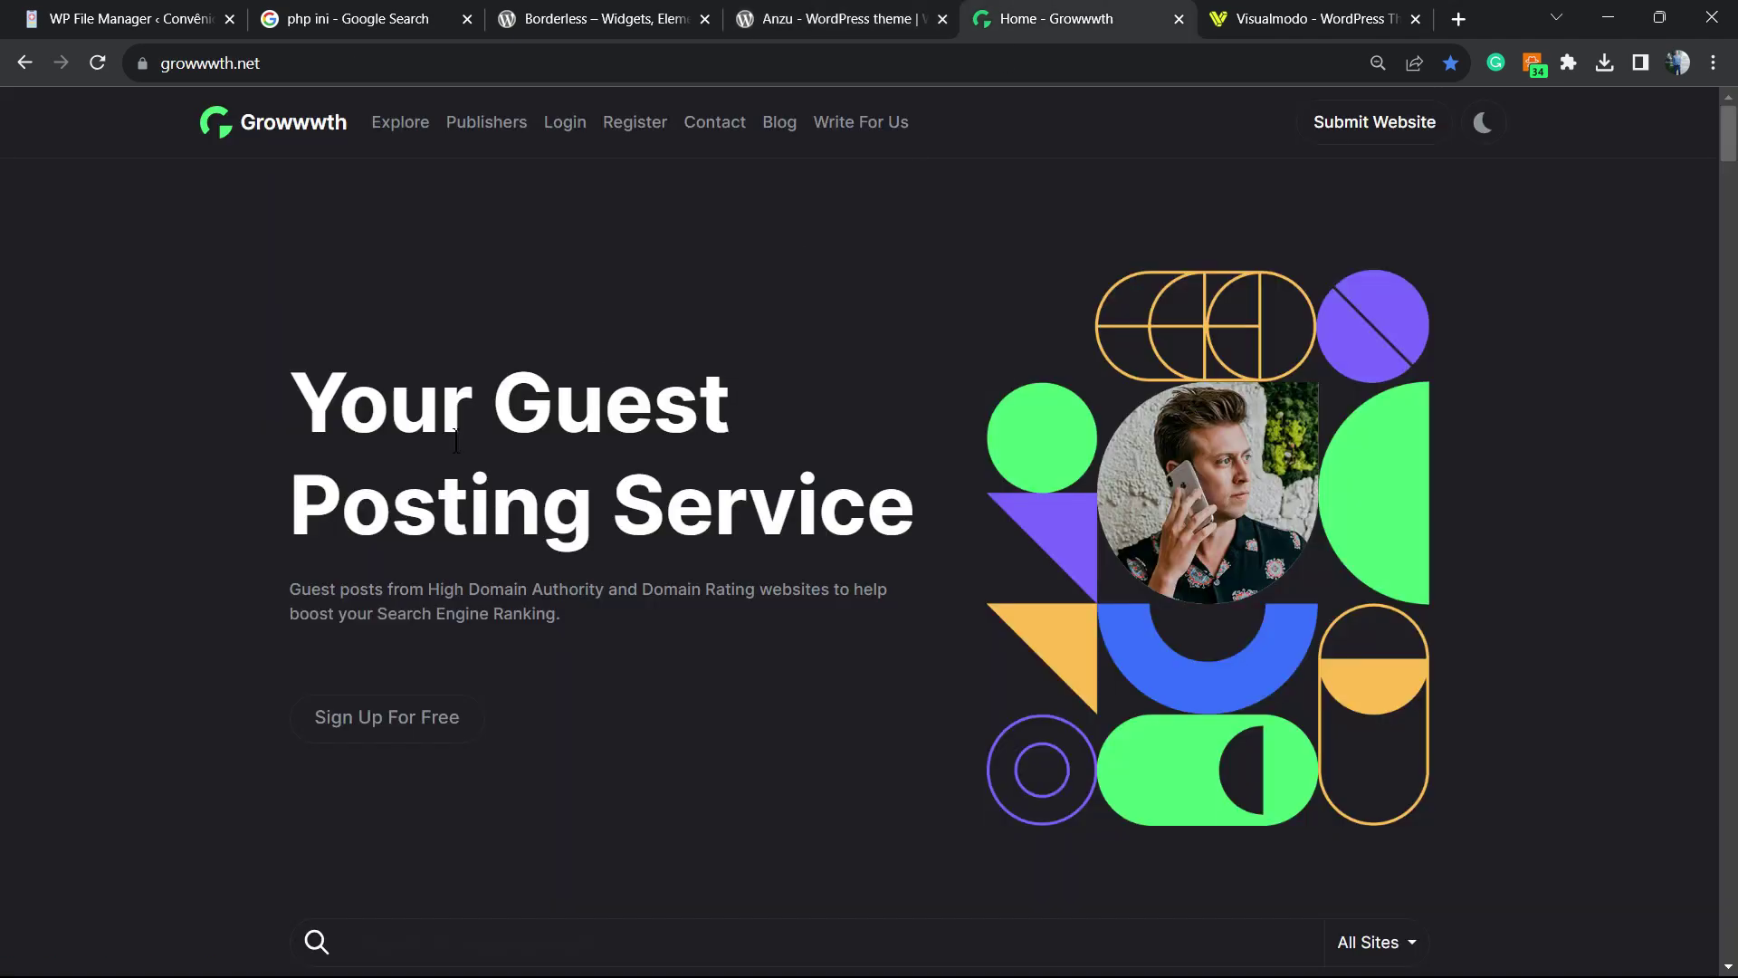
scroll(640, 480, "down", 7)
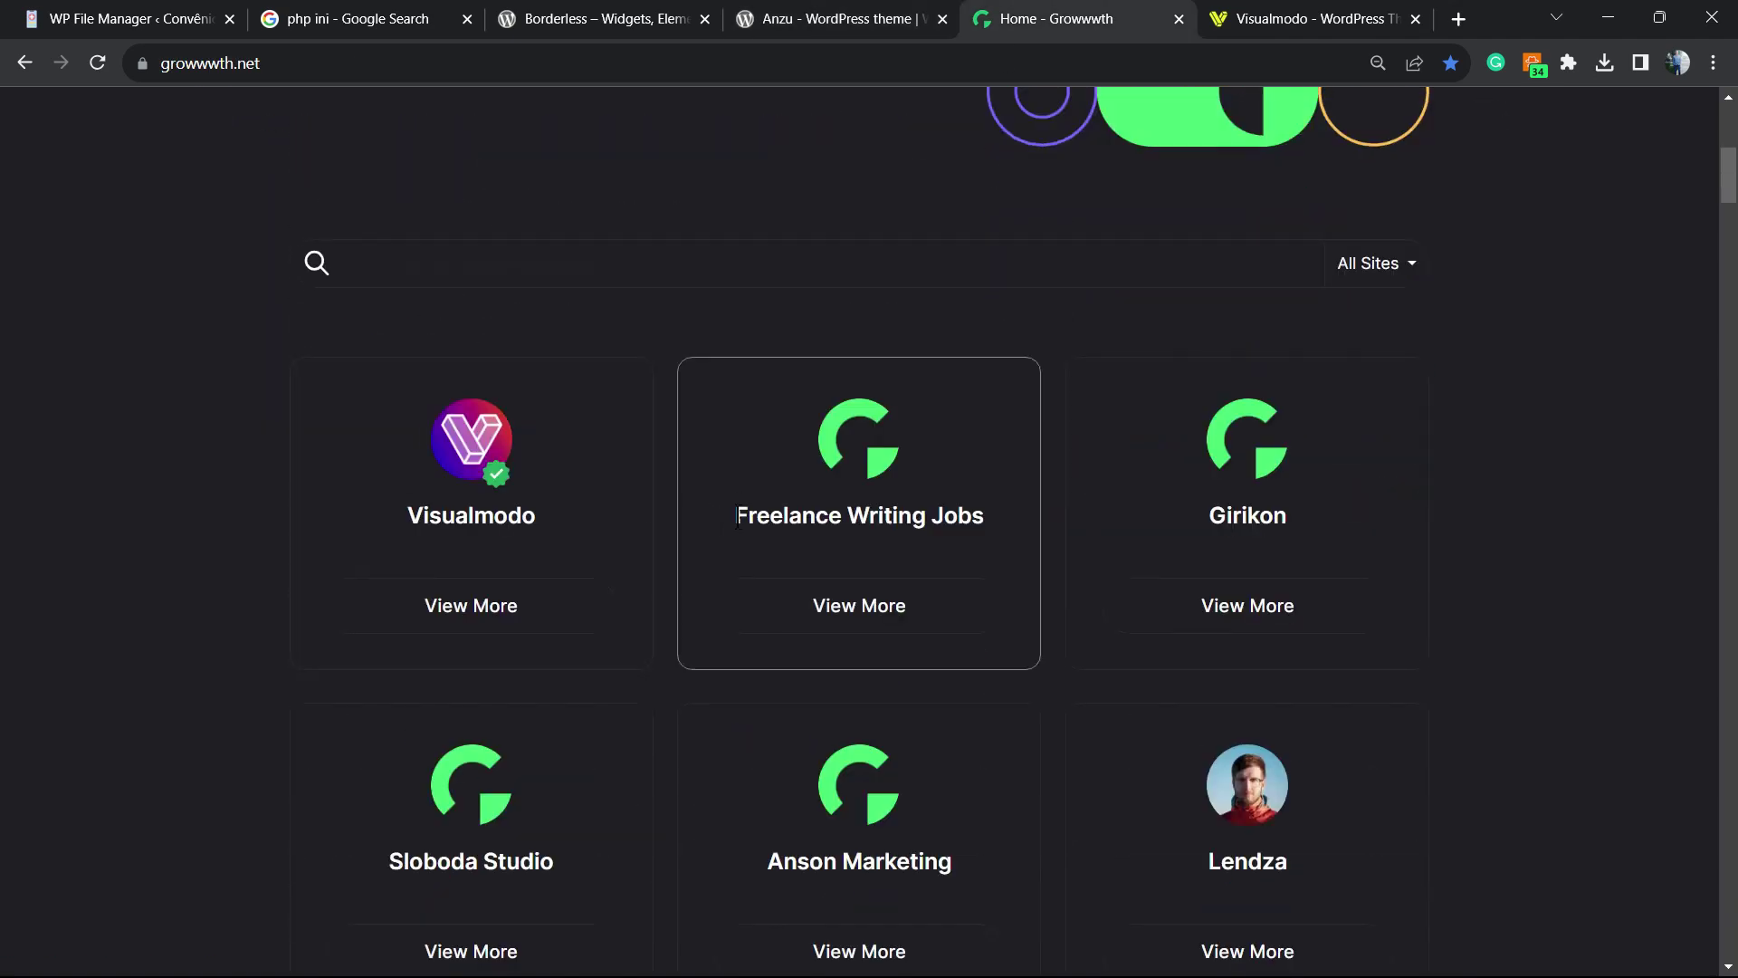
scroll(637, 535, "down", 3)
scroll(638, 540, "down", 20)
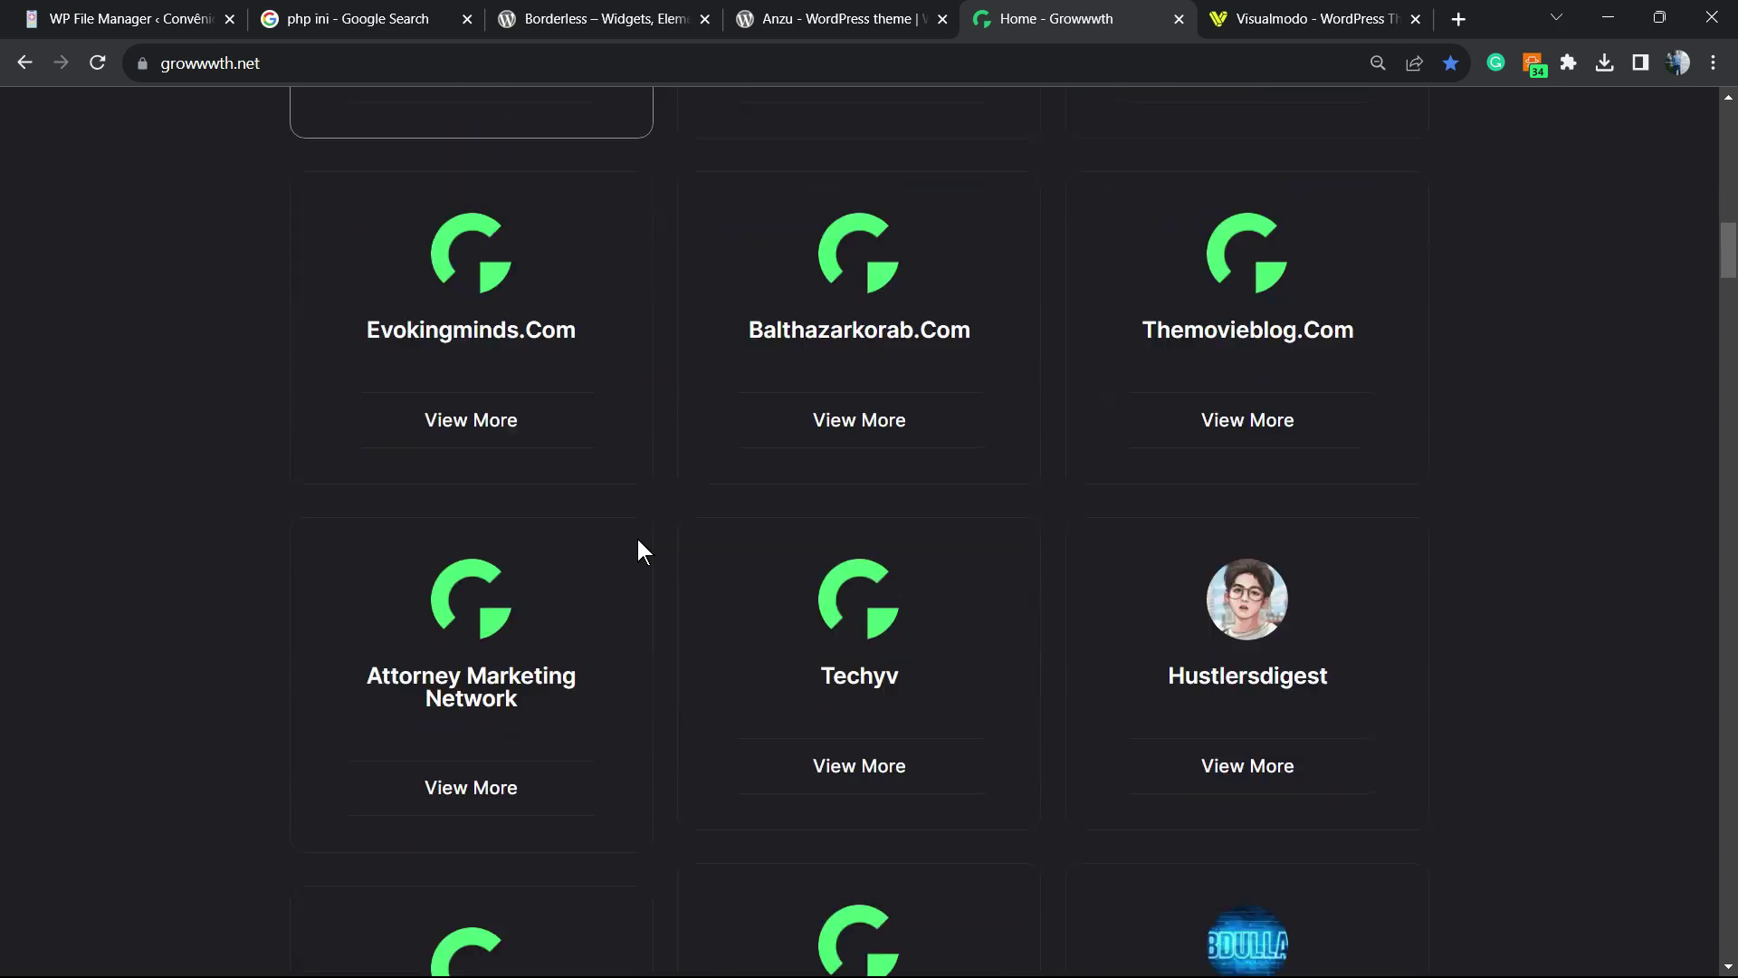
scroll(637, 538, "down", 3)
scroll(637, 538, "up", 20)
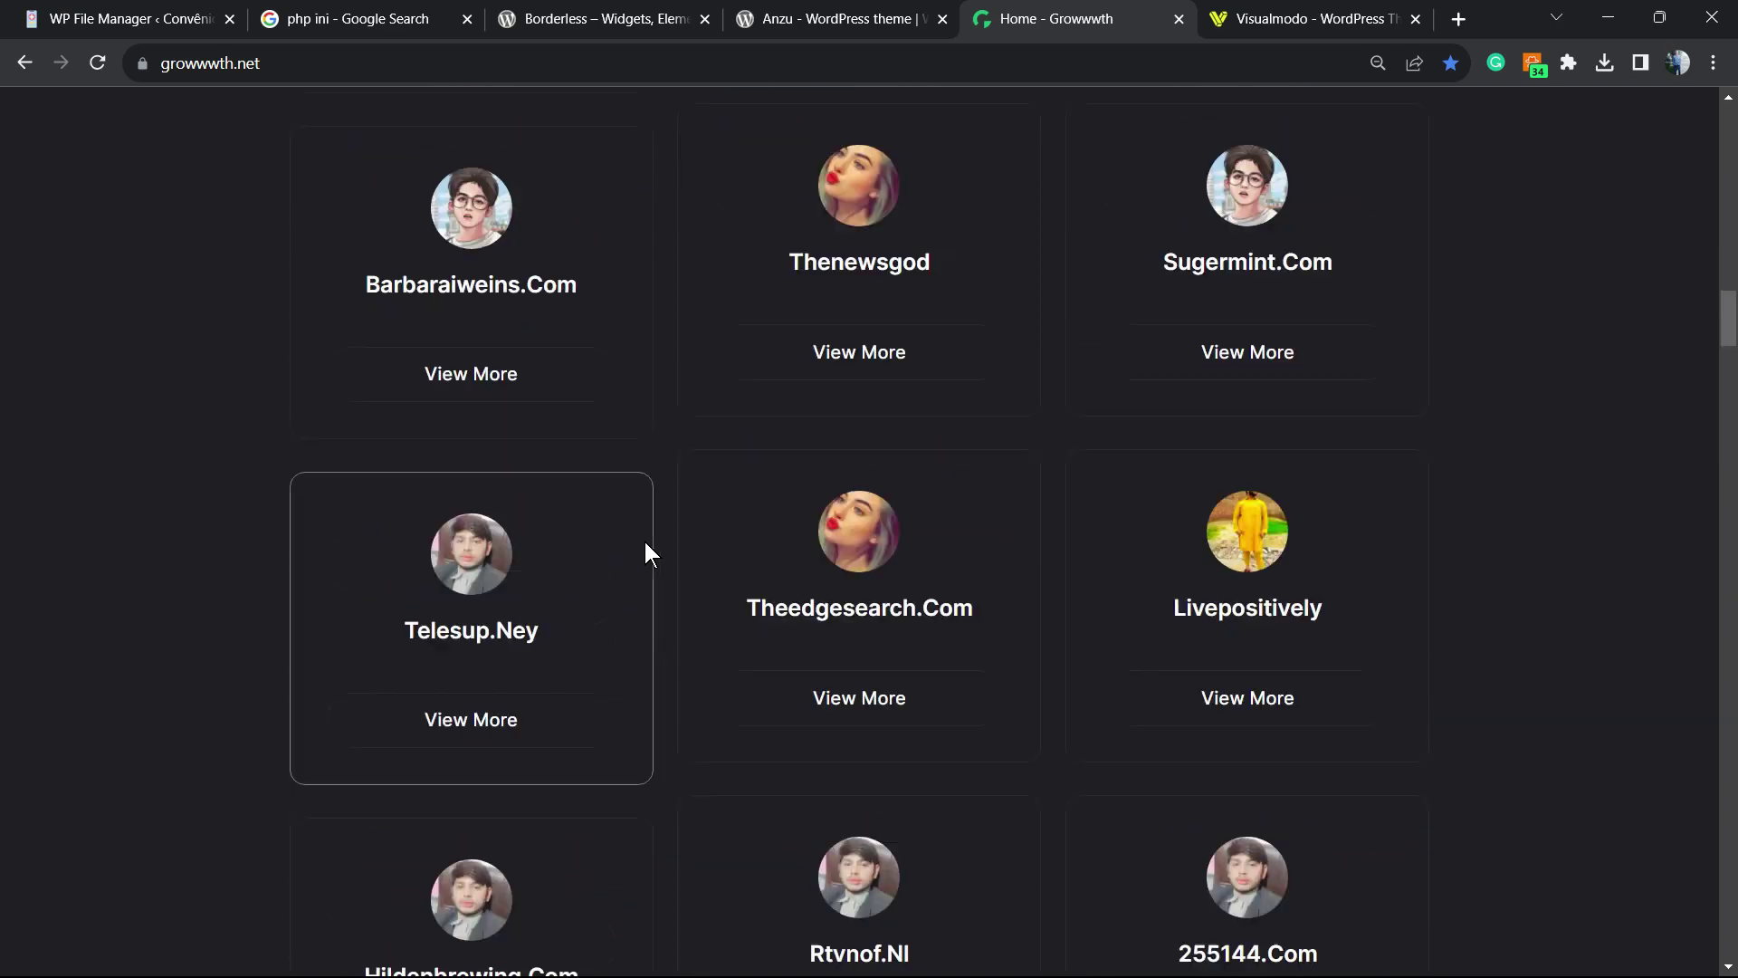
key("ctrl+Tab")
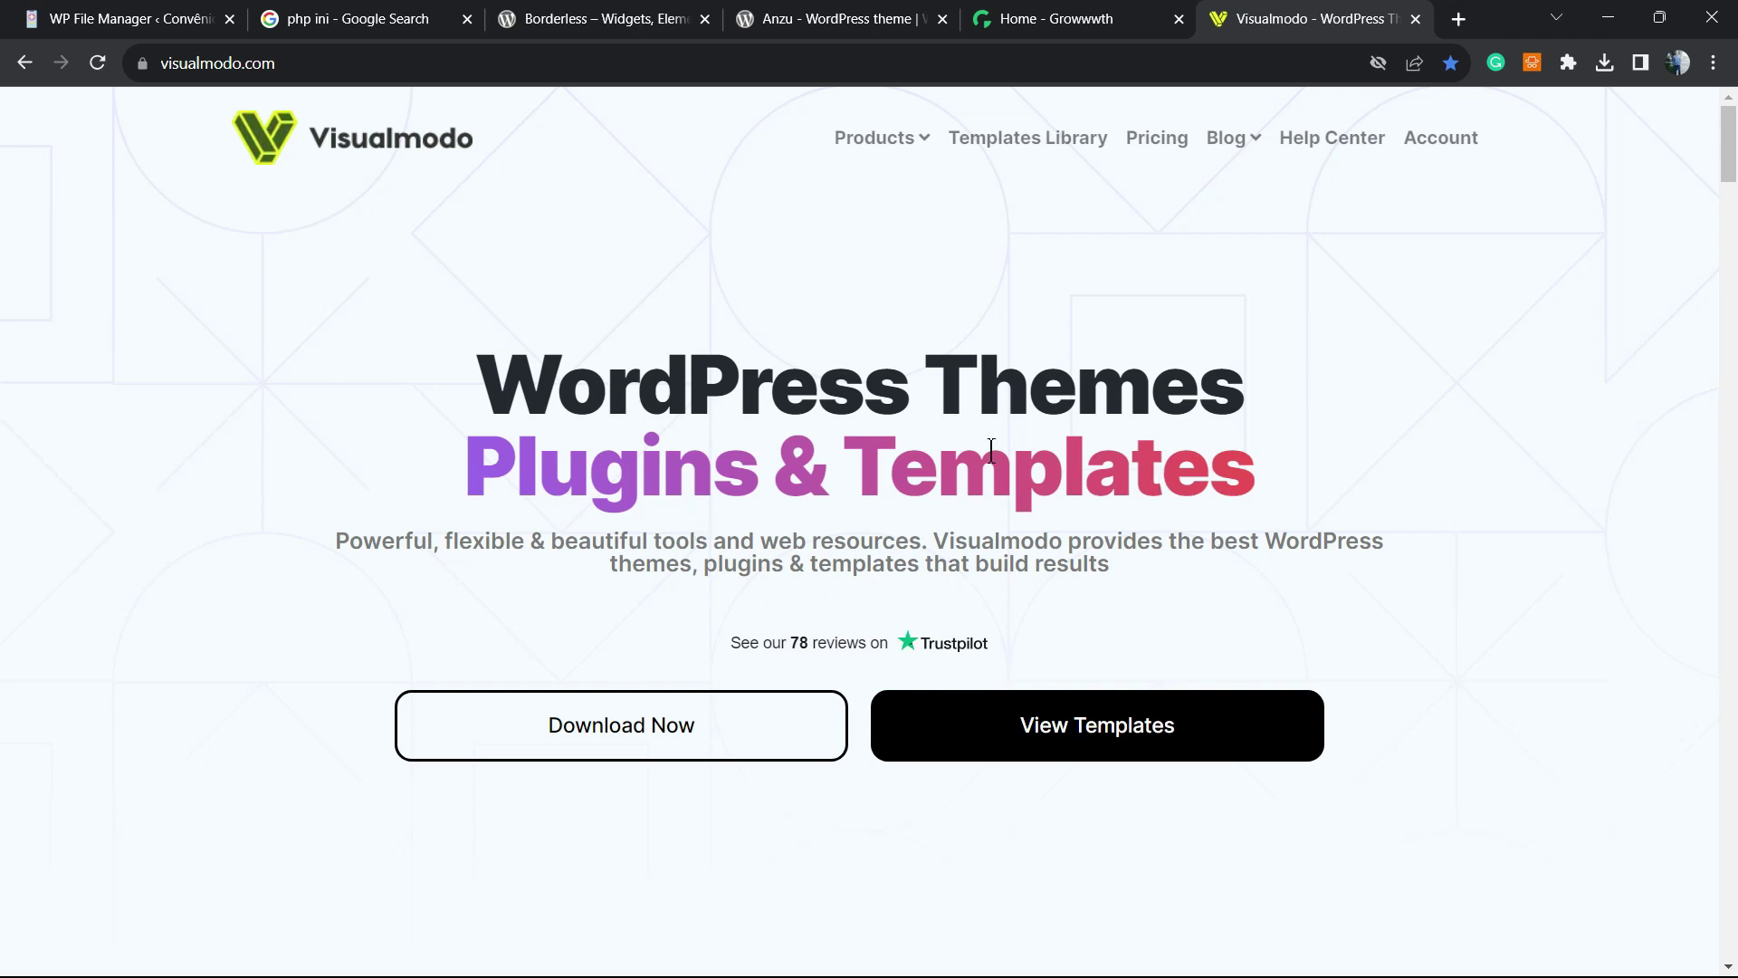
Step: Show Visualmodo's Templates Library and scroll past Politican, Construction, Chocolat and Hospital to Coach
left_click(1028, 138)
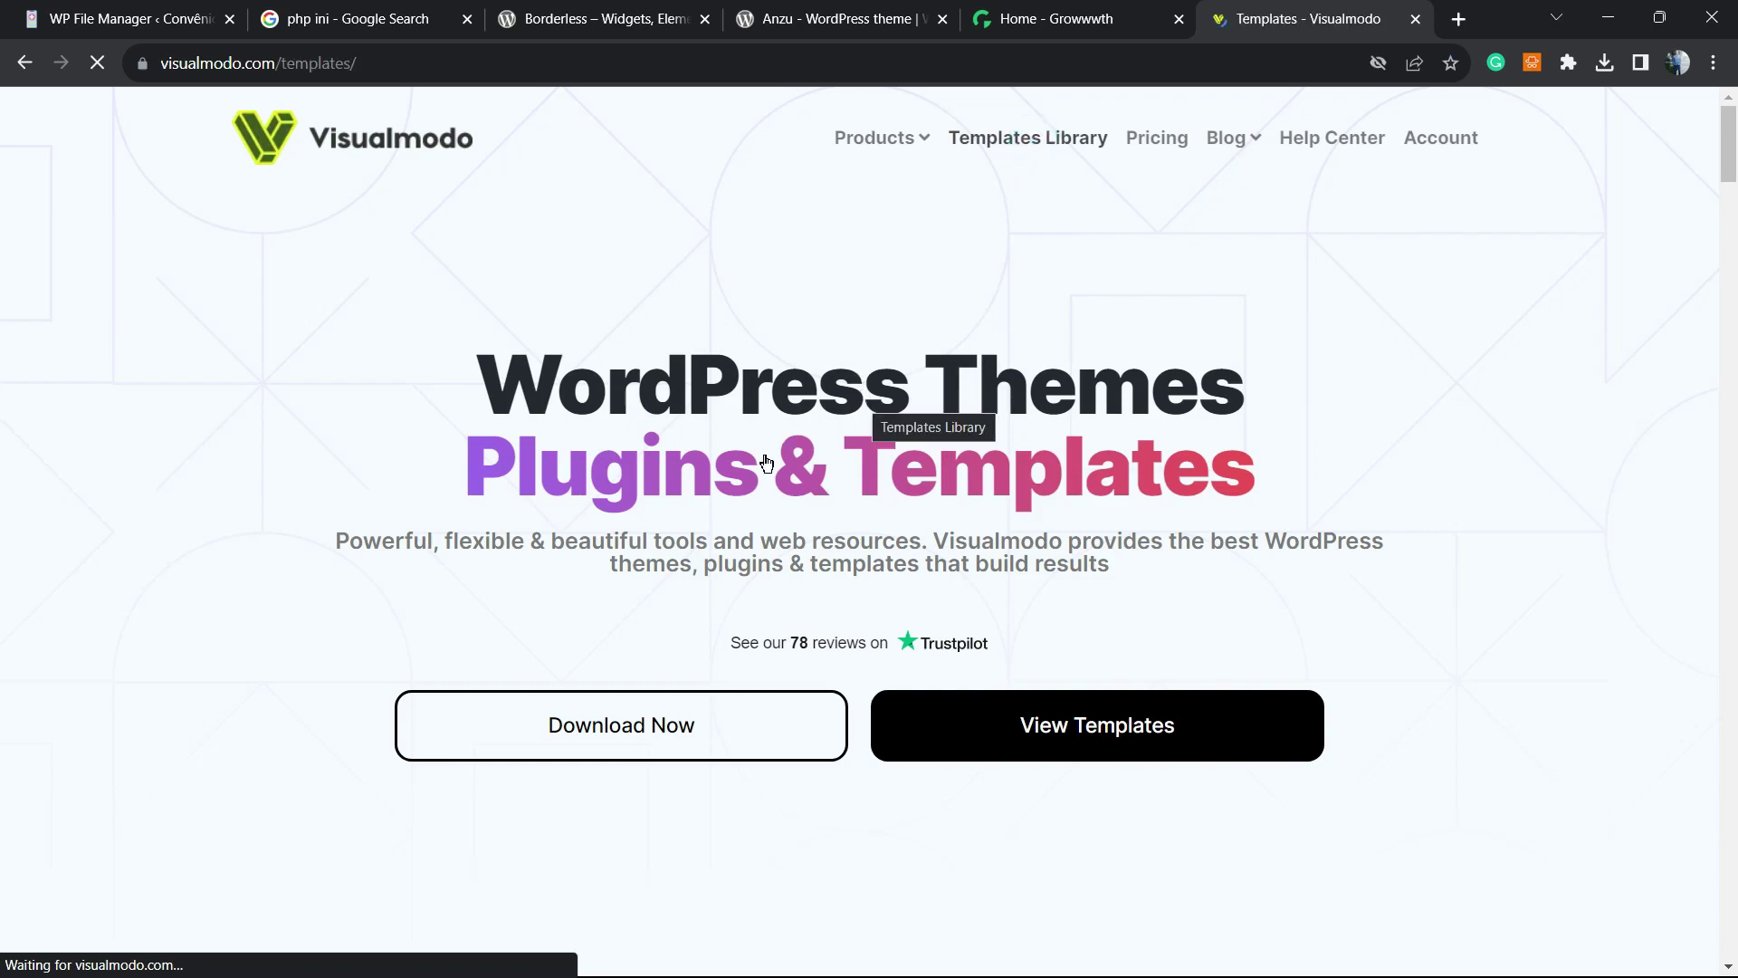
scroll(857, 530, "down", 10)
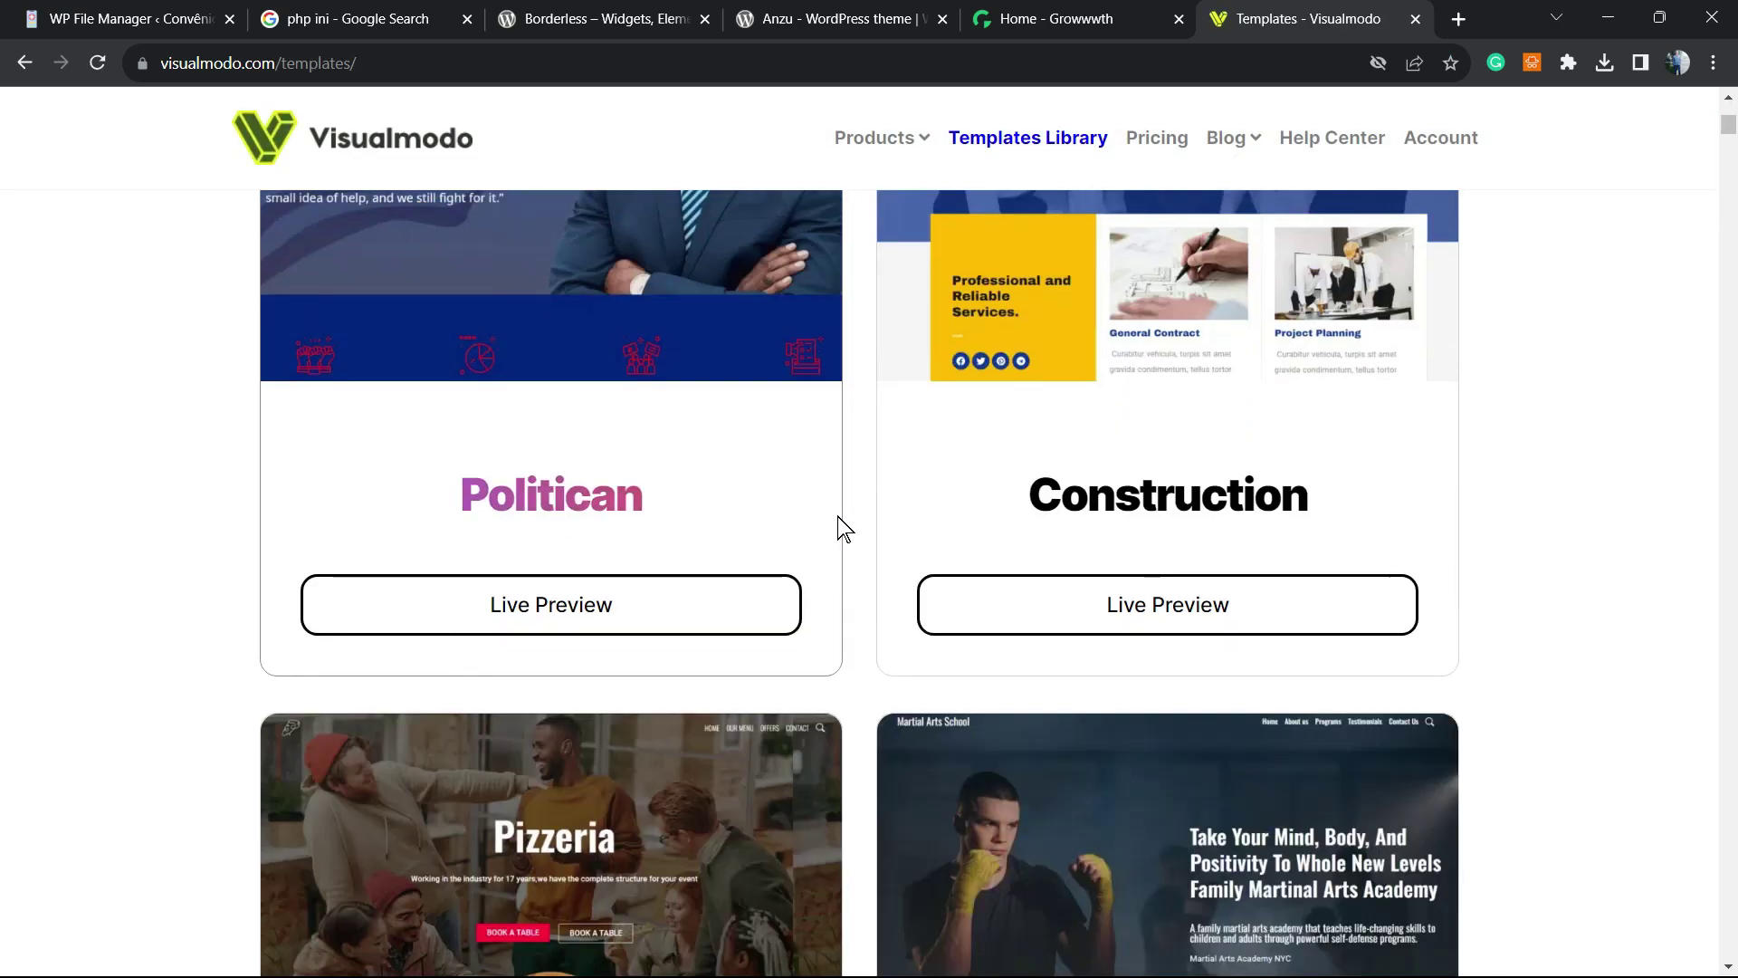
scroll(842, 529, "down", 20)
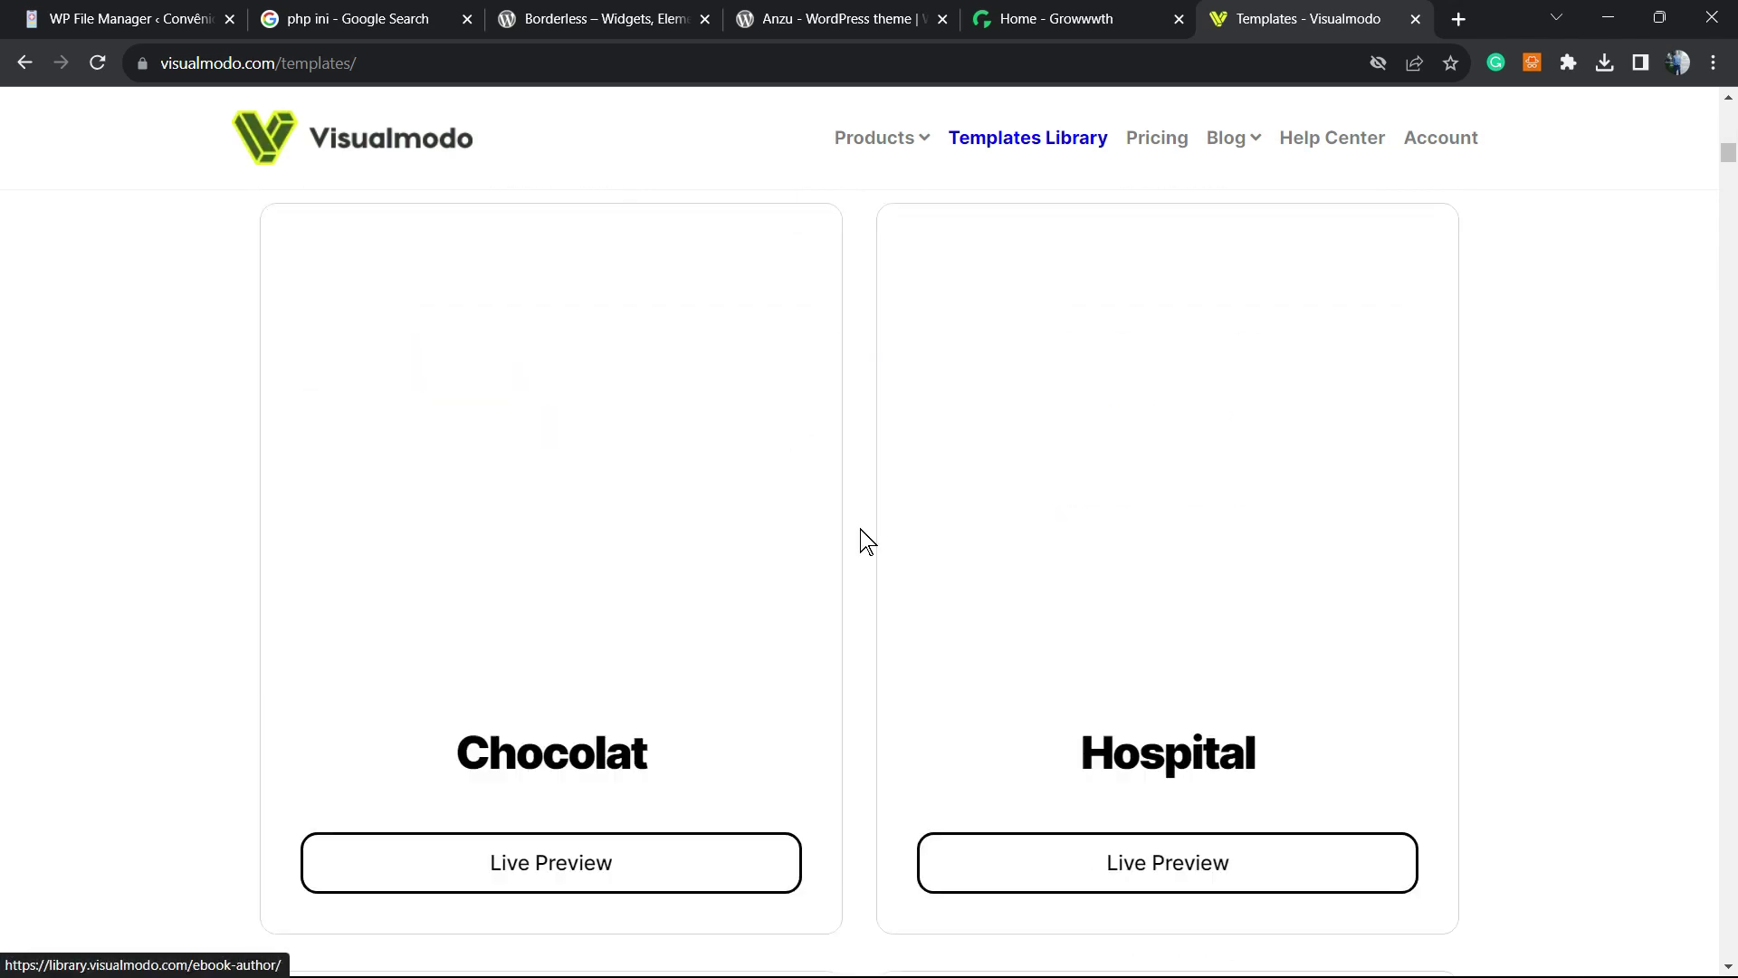
scroll(864, 540, "down", 20)
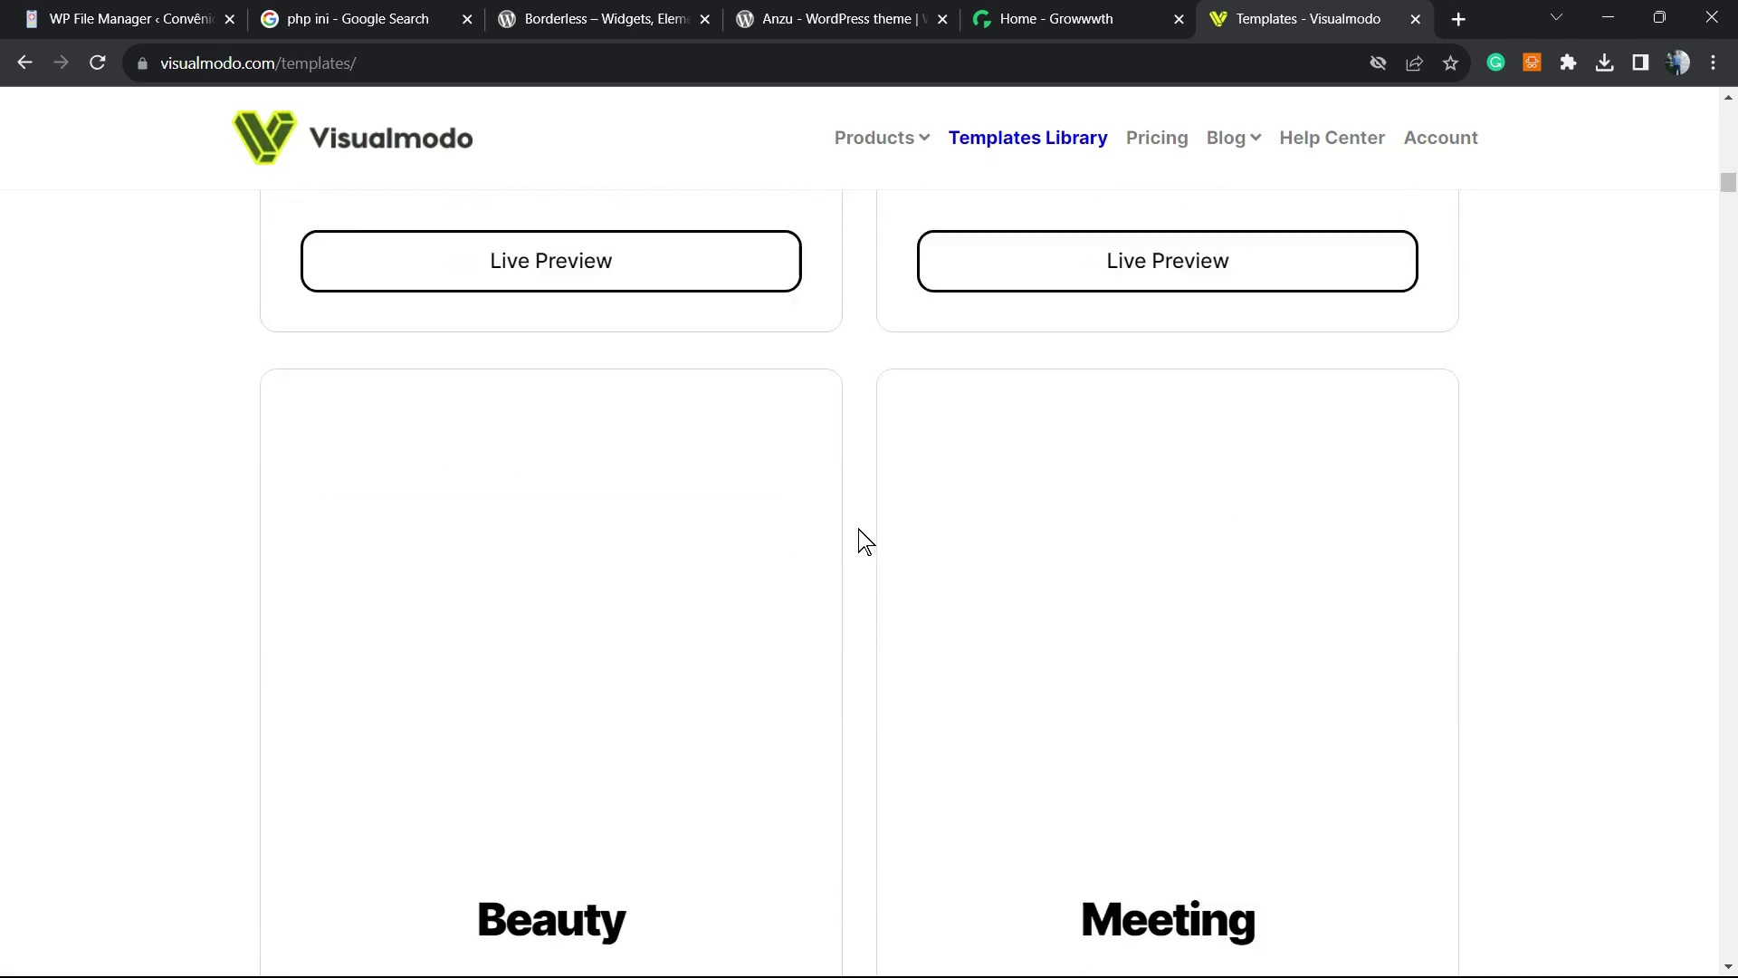
scroll(860, 543, "down", 20)
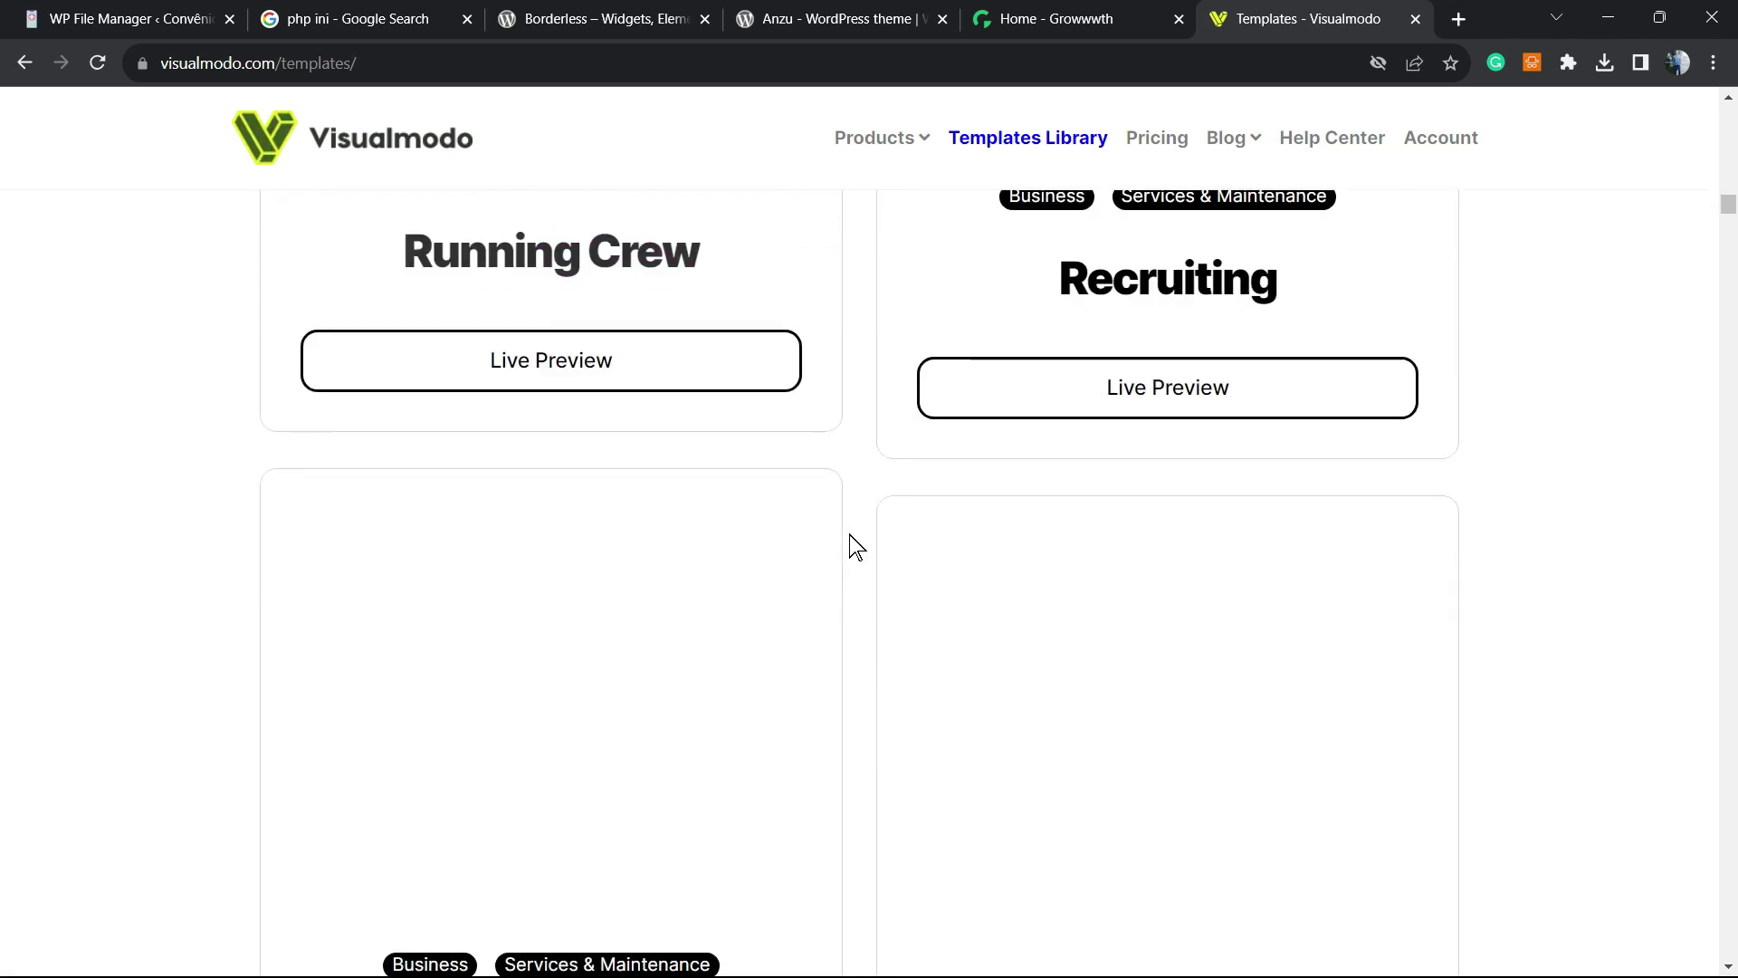
scroll(856, 546, "down", 15)
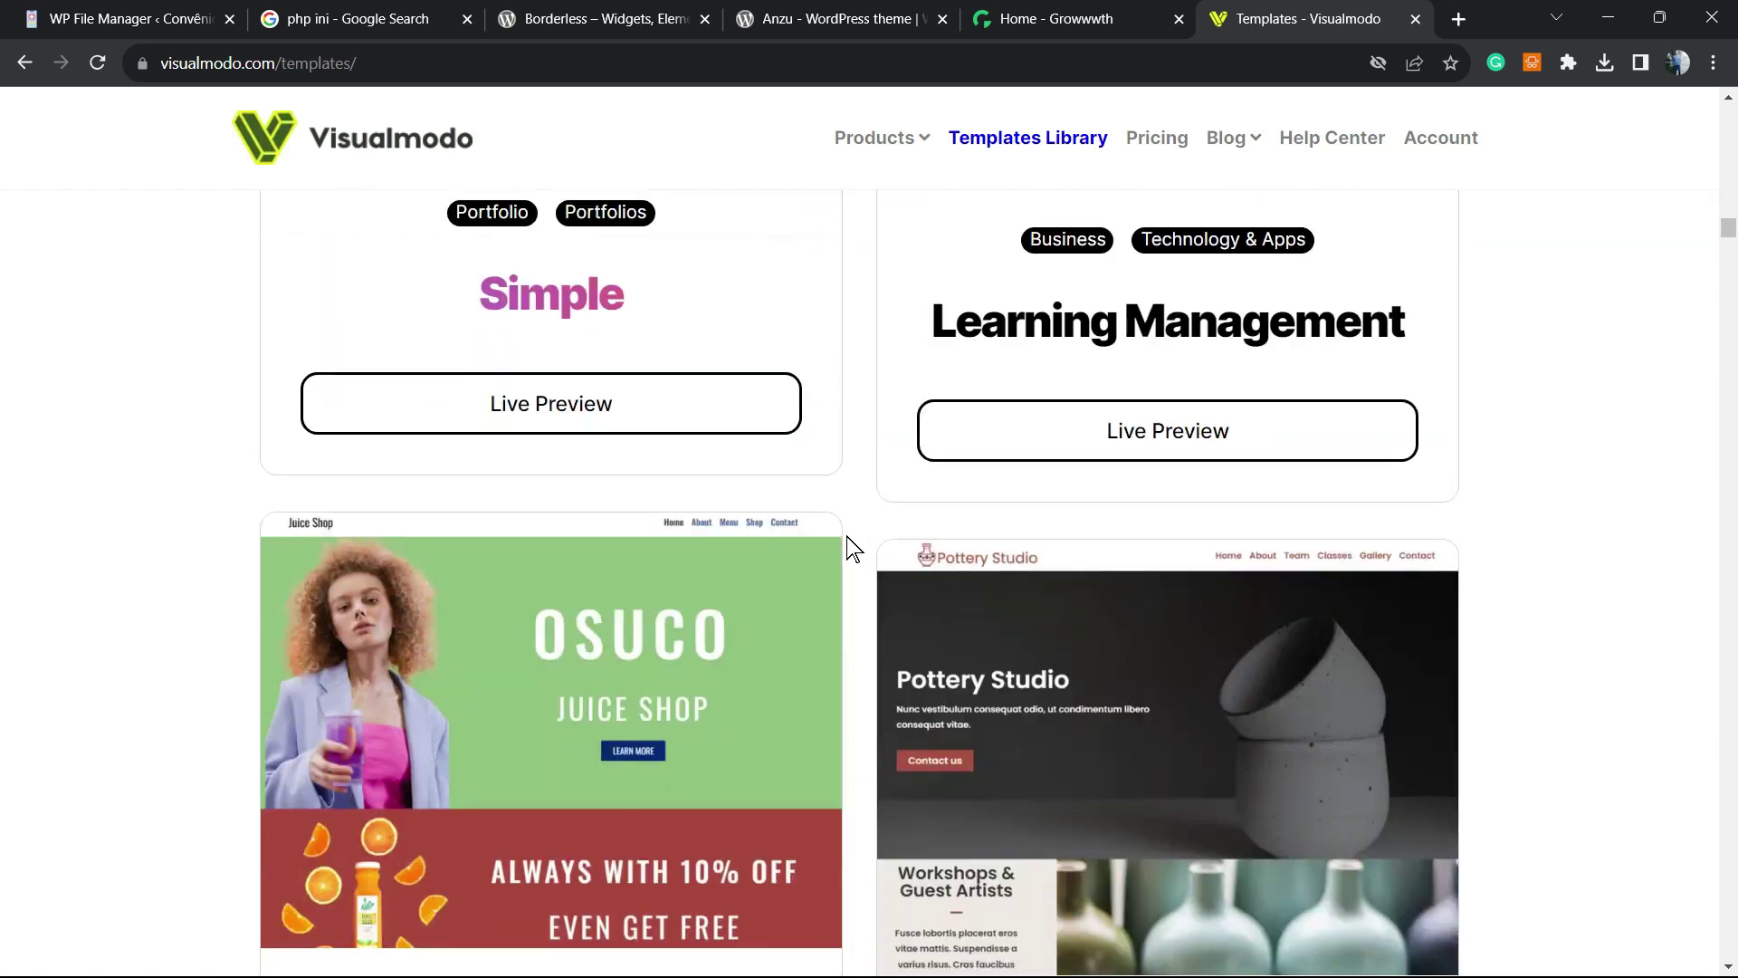
scroll(853, 547, "down", 15)
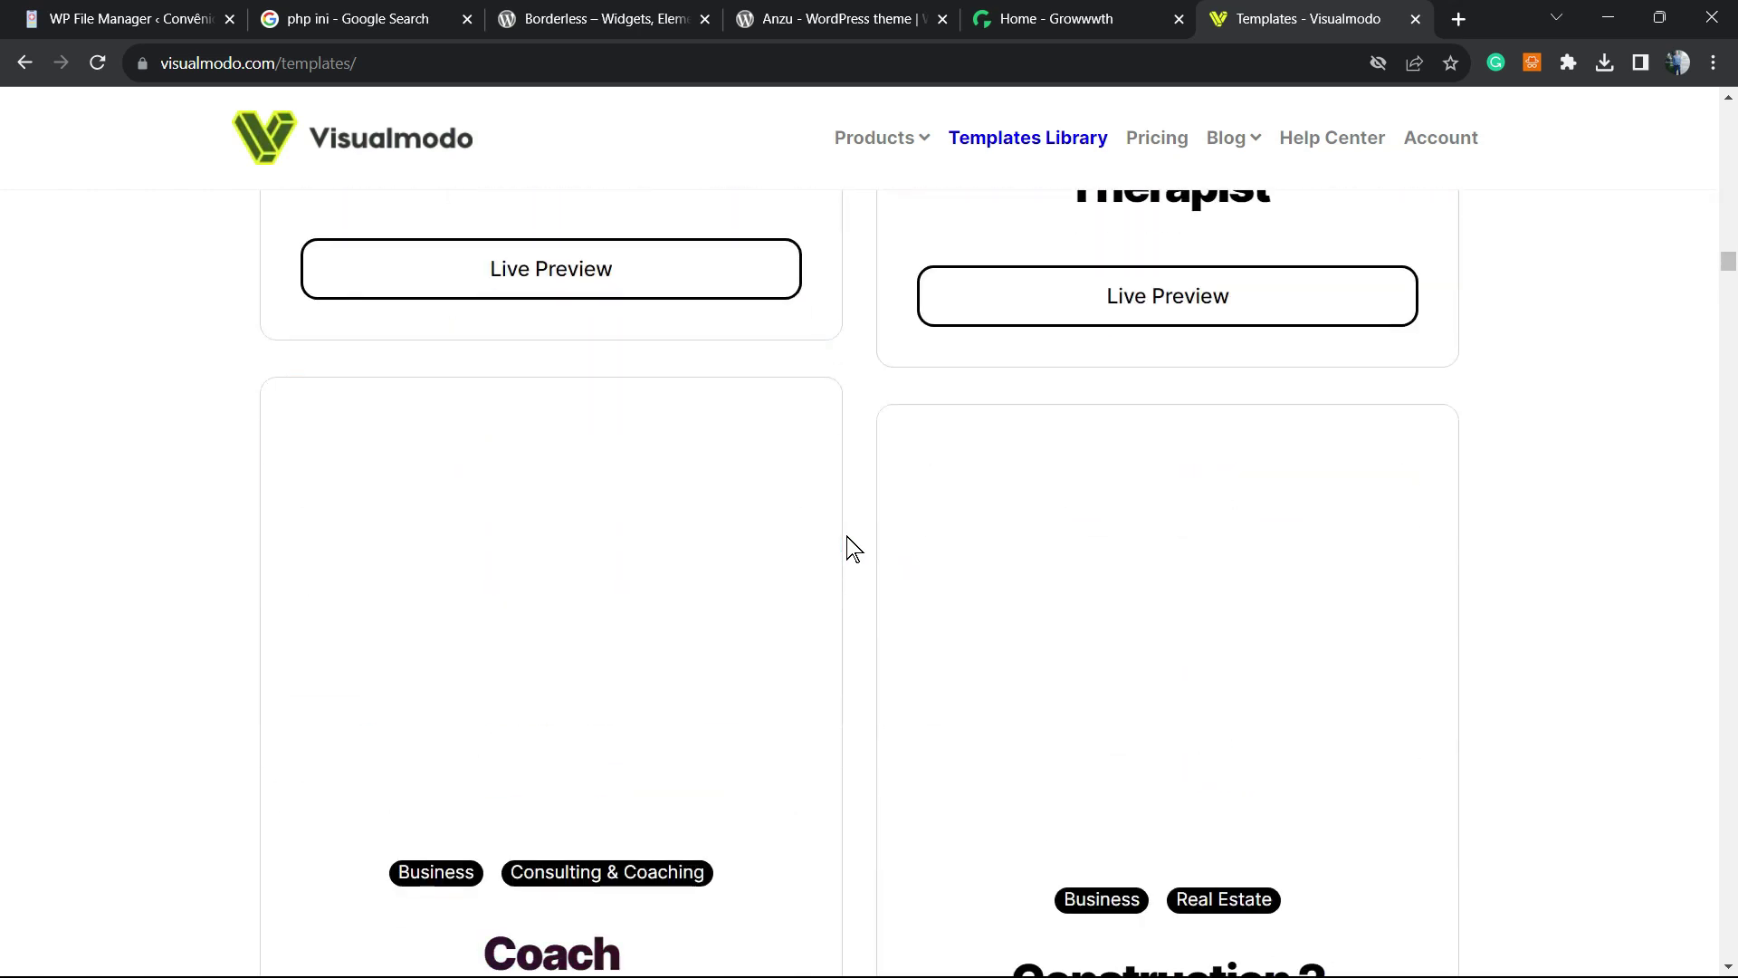